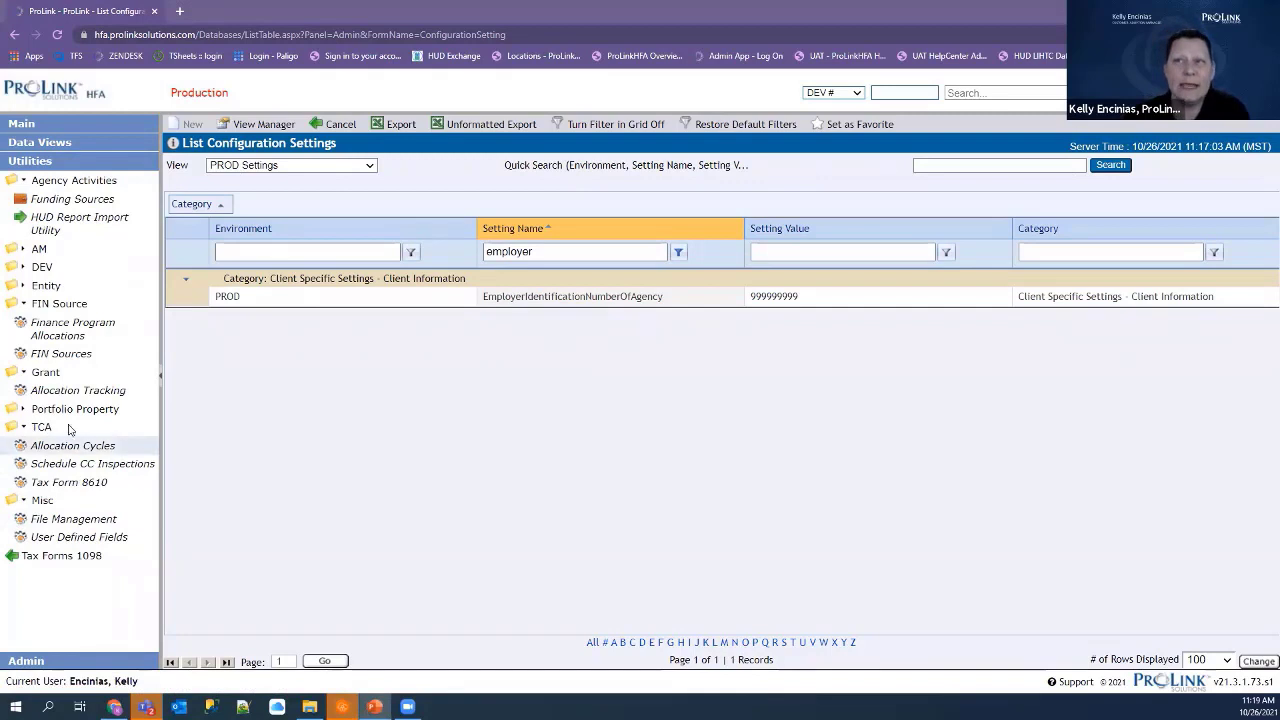
Step: Open the Tax Form 8610 list under TCA and start a new 2020 Form 8610 record
click(70, 483)
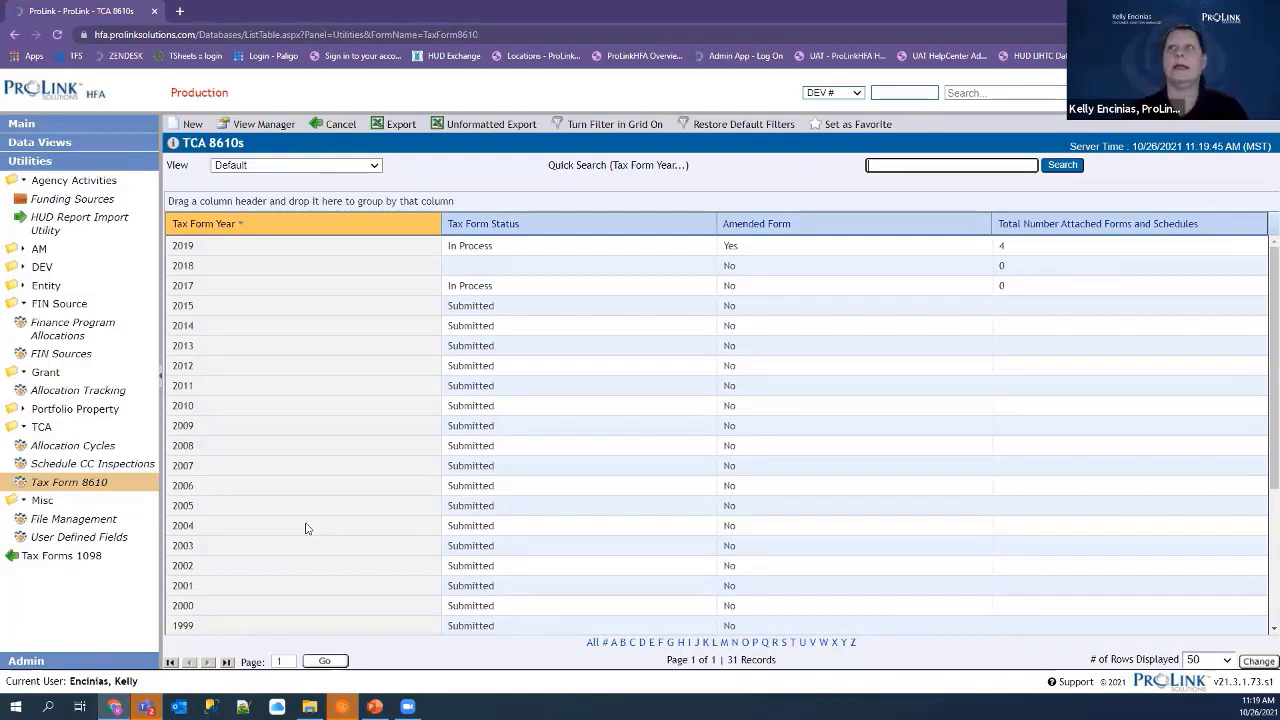
click(191, 125)
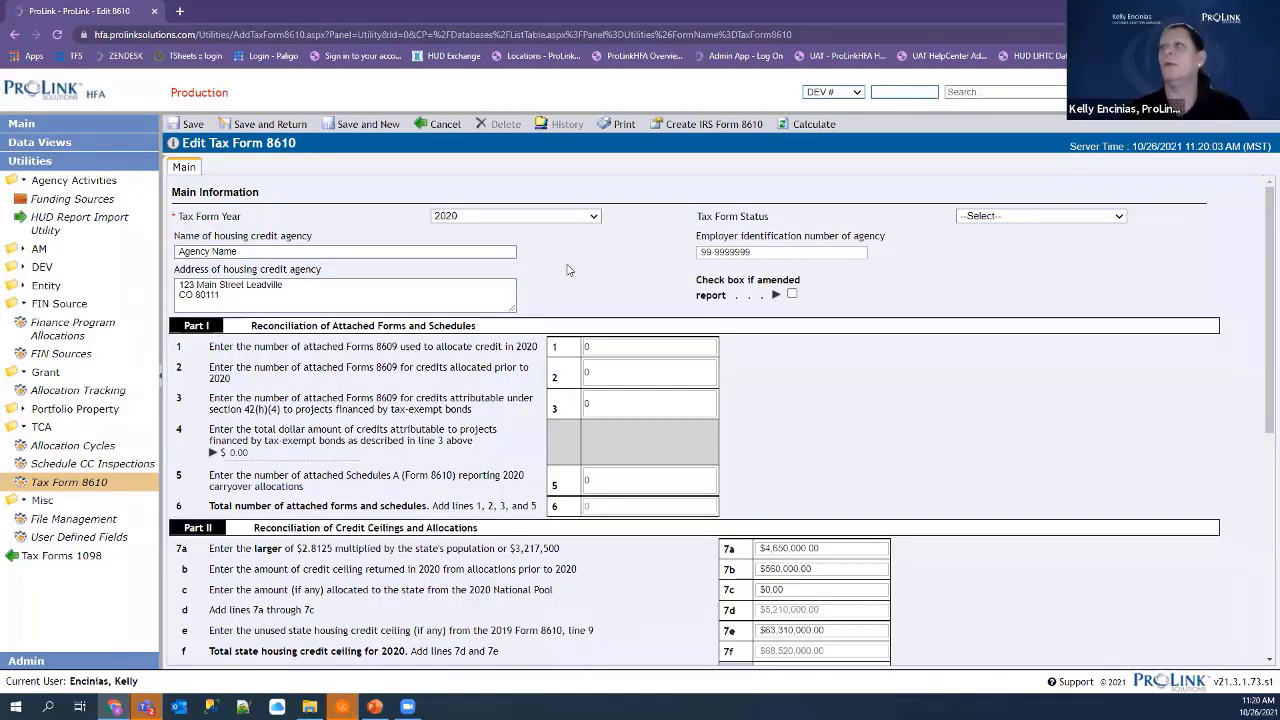
Step: Set the new Form 8610's Tax Form Status to In Process and save the record
click(1012, 218)
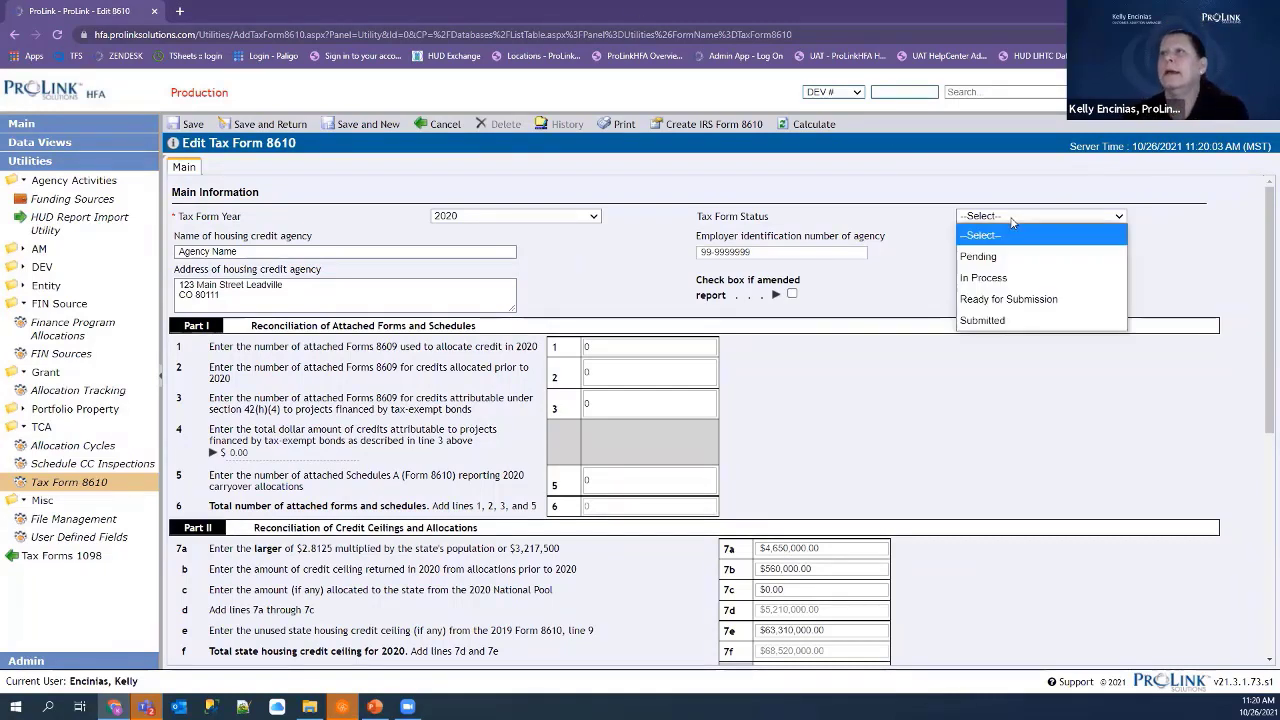
click(1023, 285)
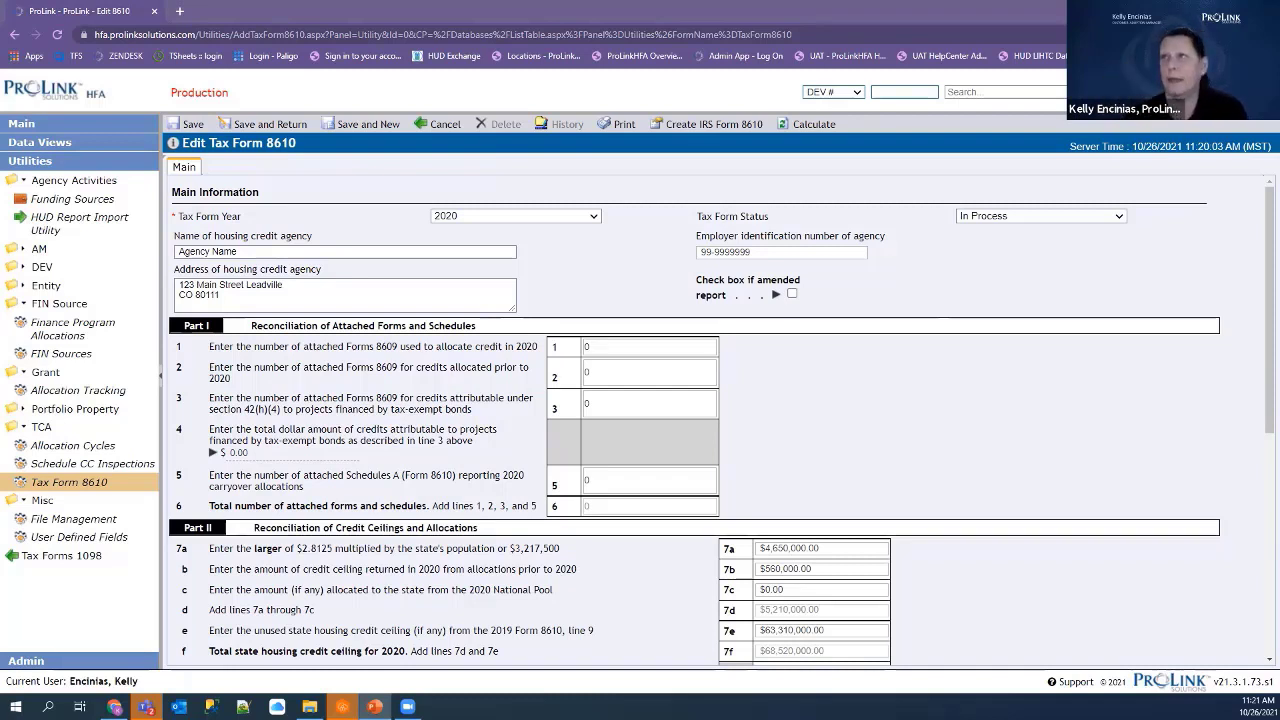
click(190, 124)
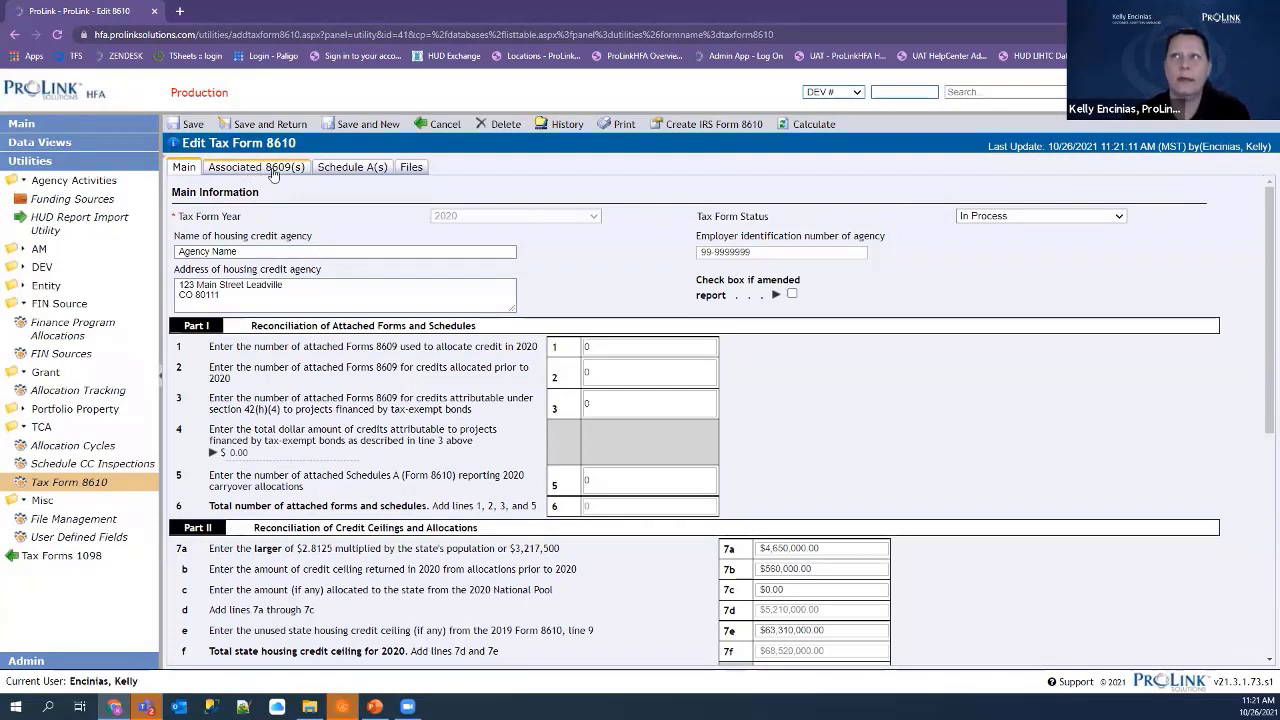
Step: Review the Schedule A(s) and Main tabs, then open the still-empty Associated 8609(s) tab
click(273, 173)
click(350, 174)
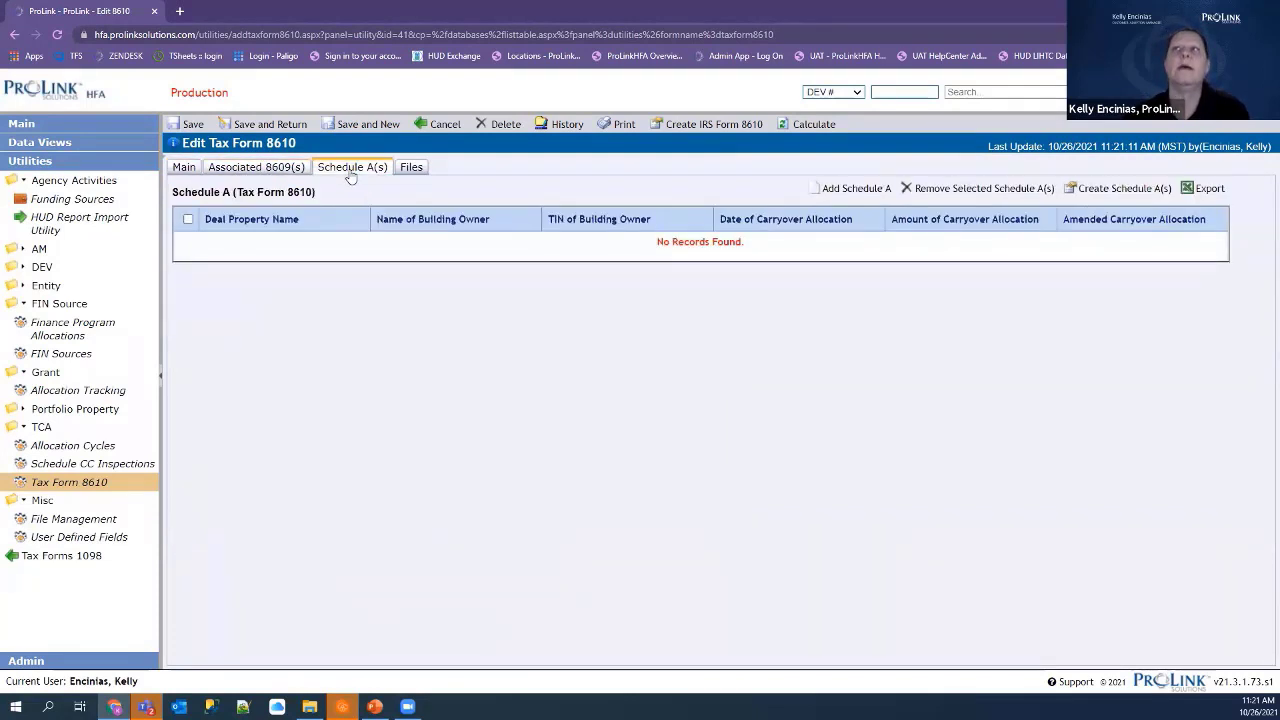
click(186, 169)
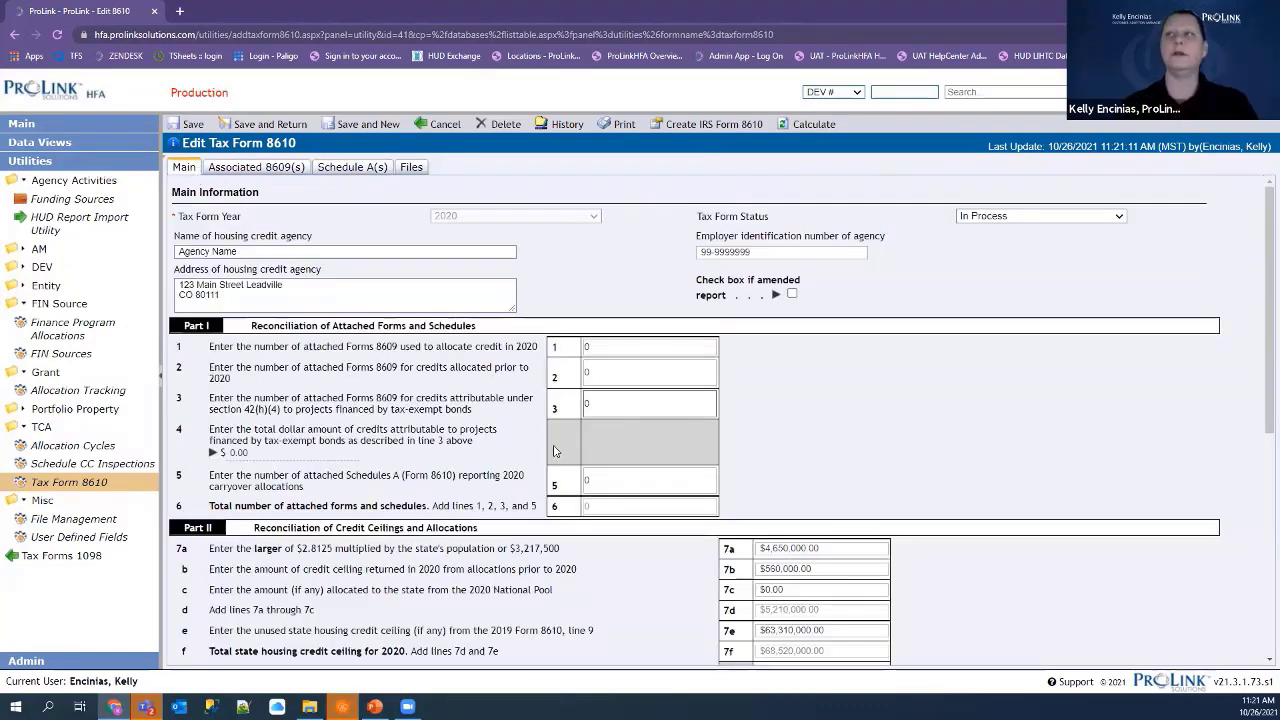
scroll(802, 380, down, 1)
scroll(802, 380, down, 5)
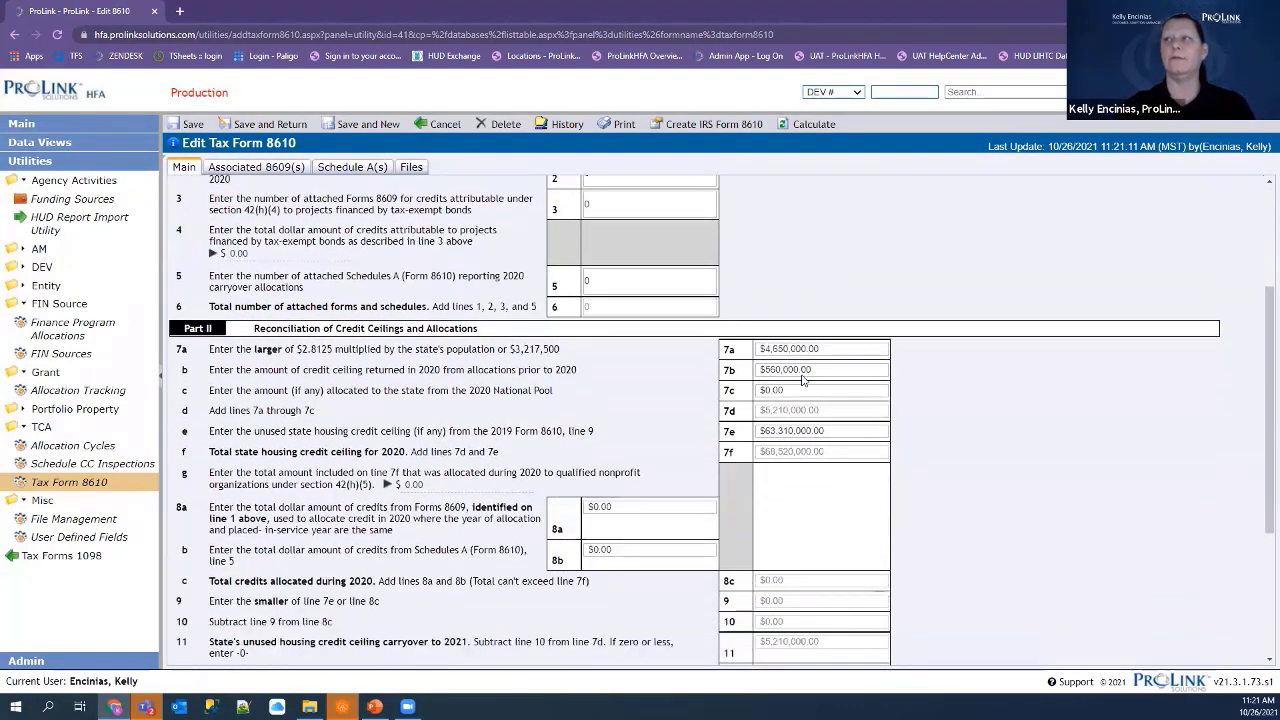
scroll(802, 380, down, 1)
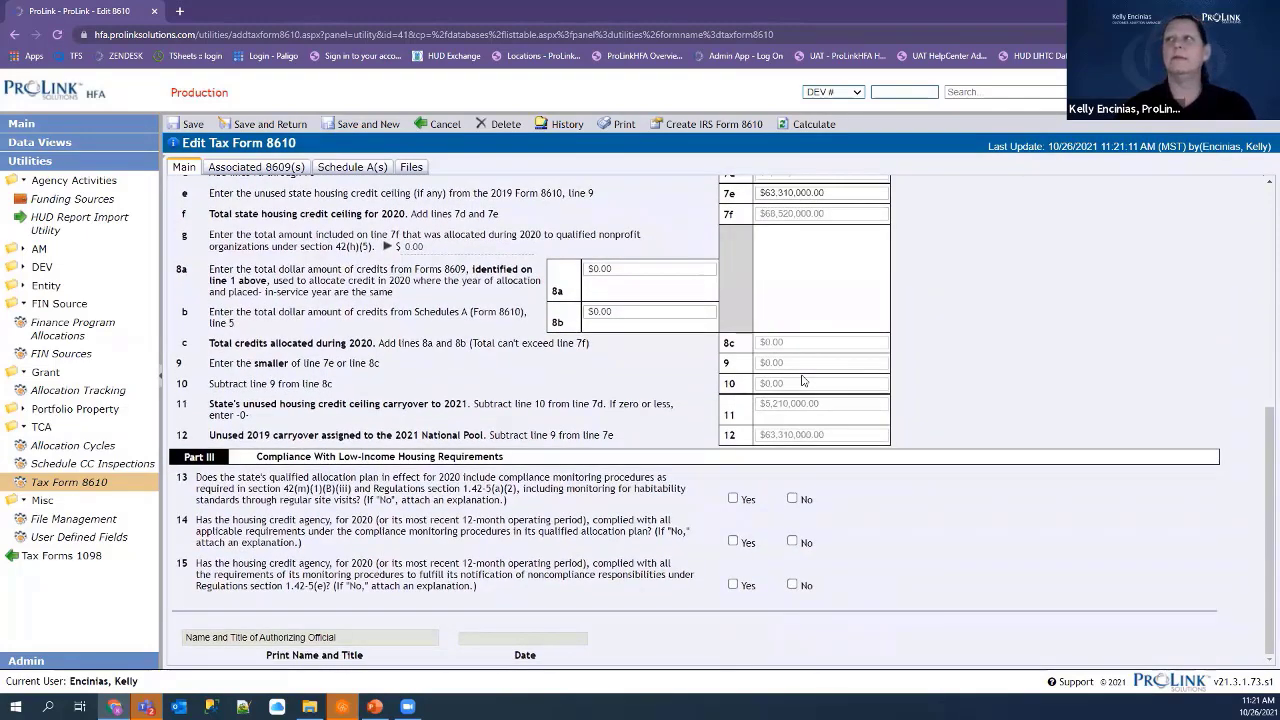
scroll(802, 380, up, 6)
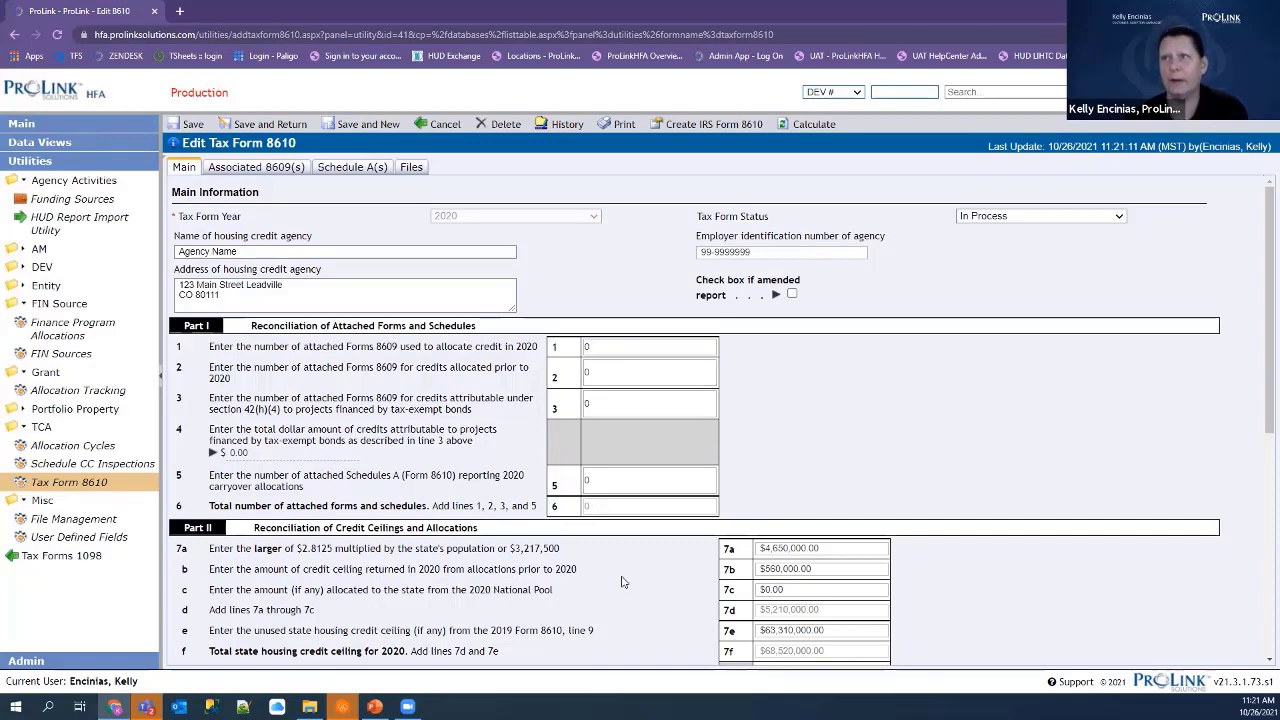
scroll(621, 582, down, 3)
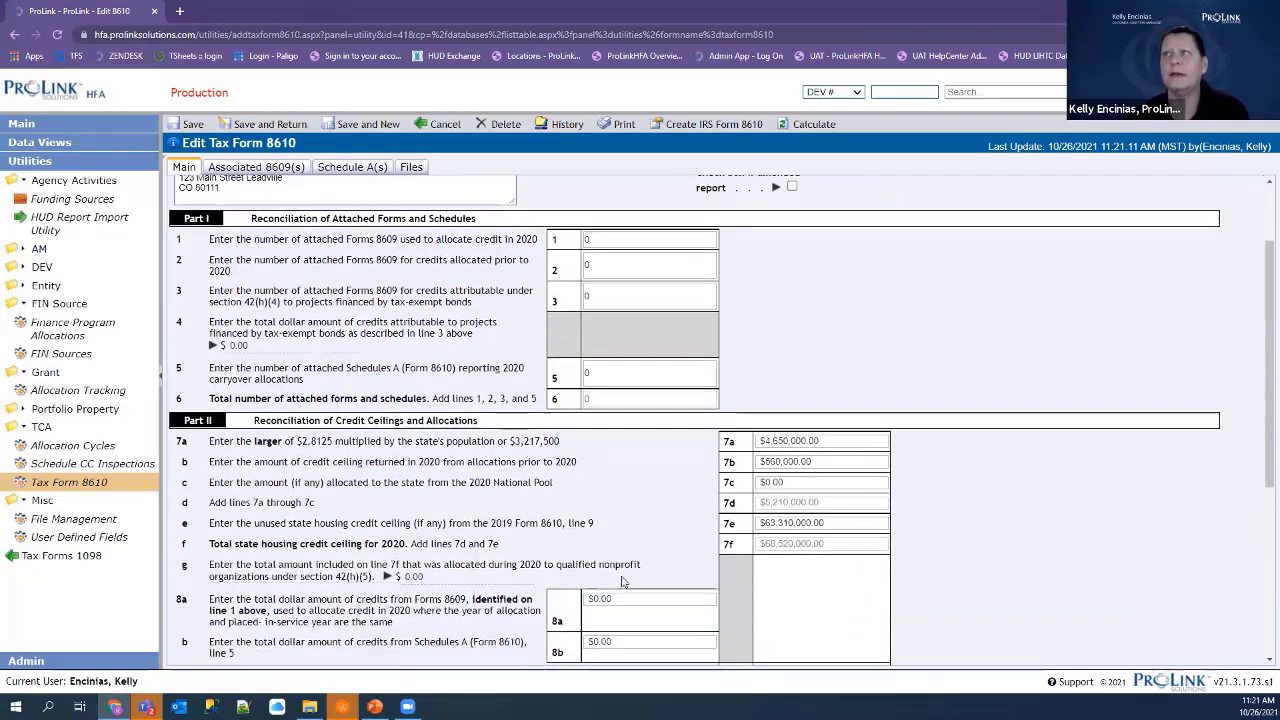
scroll(622, 576, up, 3)
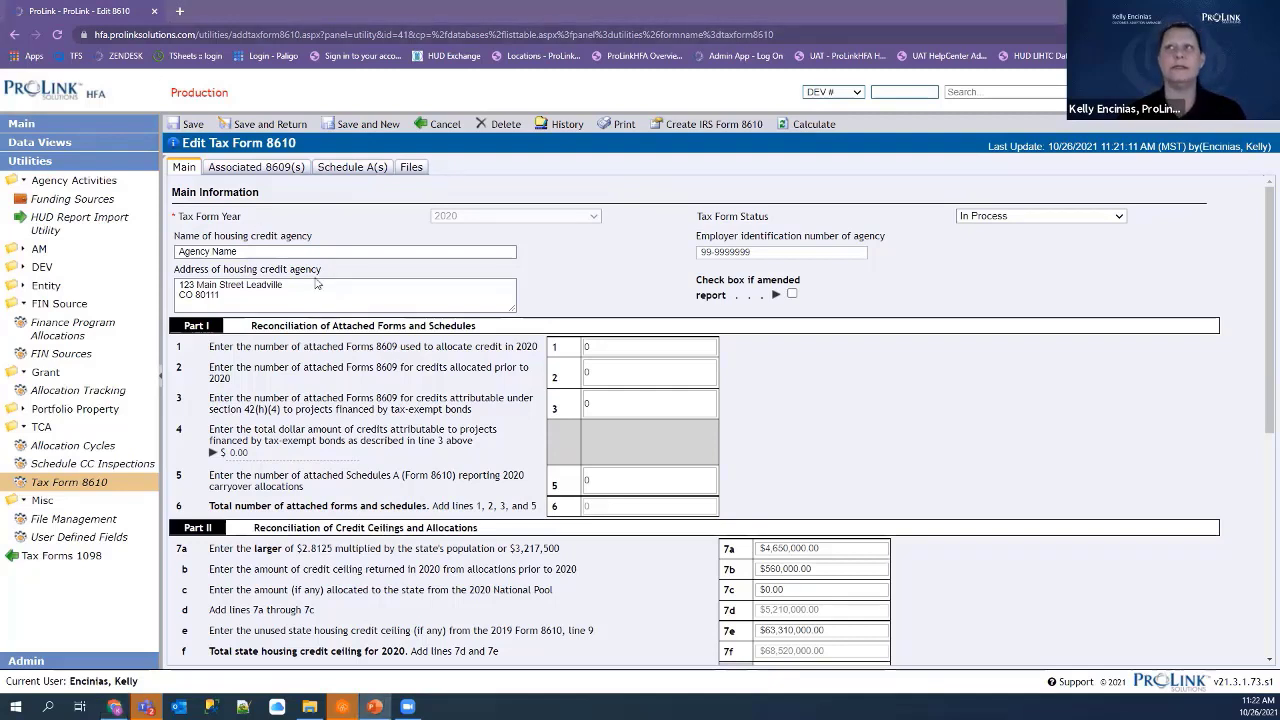
click(262, 176)
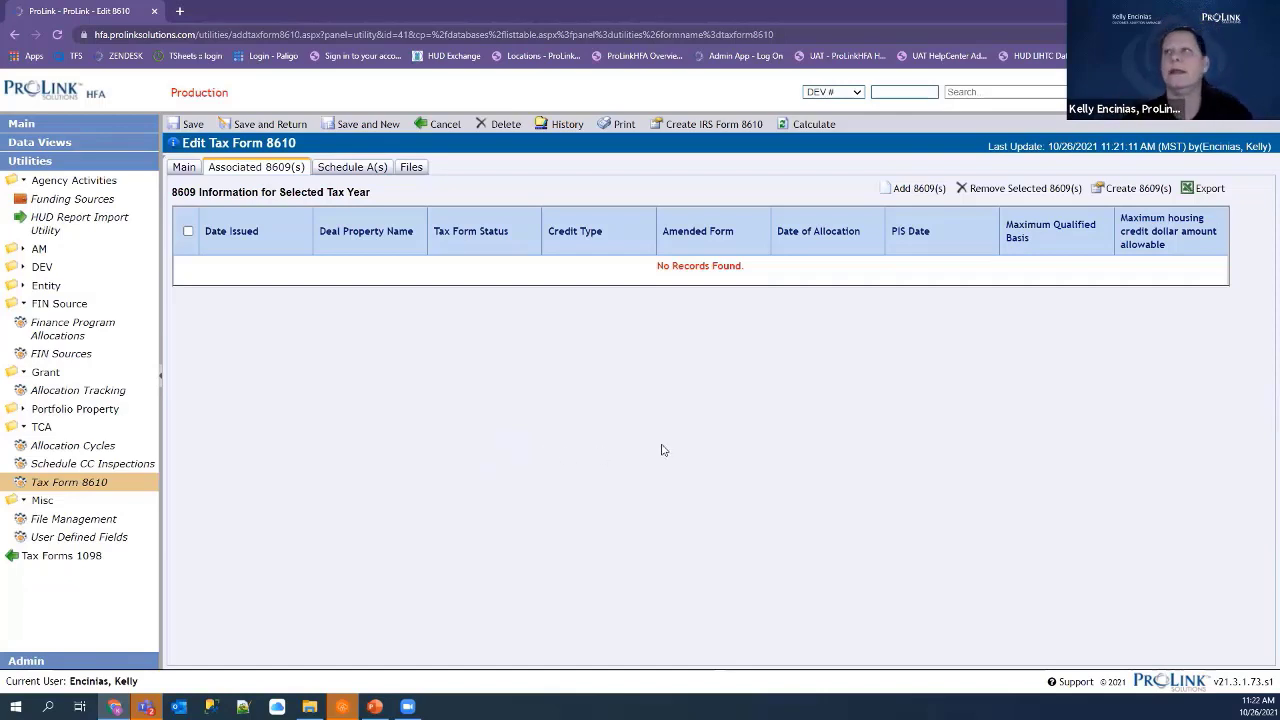
Step: Bring up Find 8609 listing four 2020 8609s and tick Alpine Valley Apartment Homes
click(911, 190)
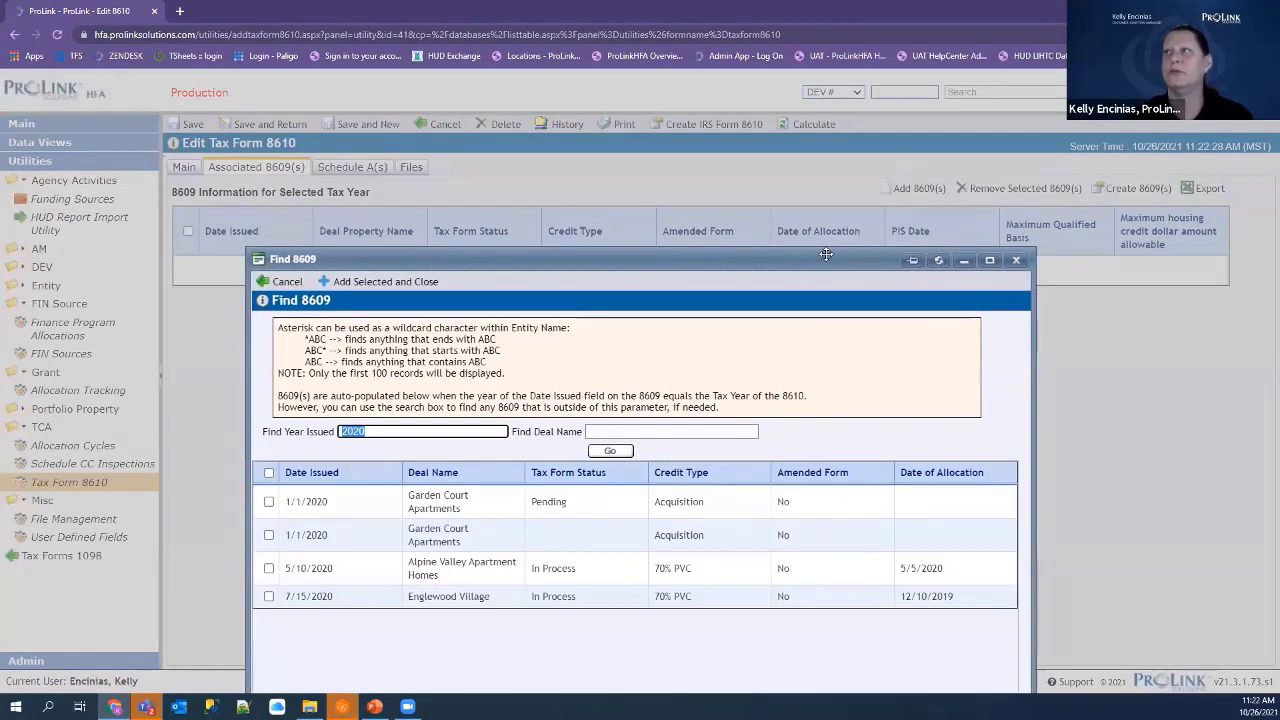
drag(800, 264, 787, 150)
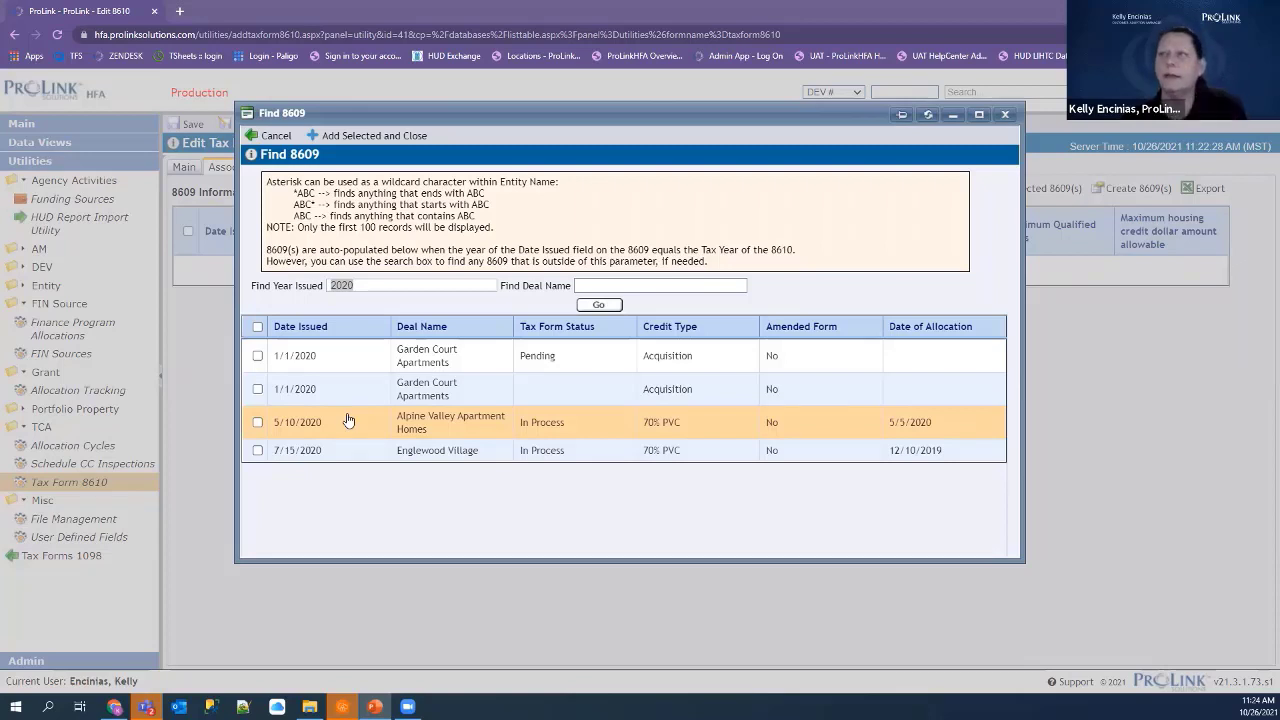
click(259, 424)
Step: Select all four 2020 8609s, including both Garden Court Apartments, Alpine Valley and Englewood Village, and attach them
click(258, 451)
click(258, 390)
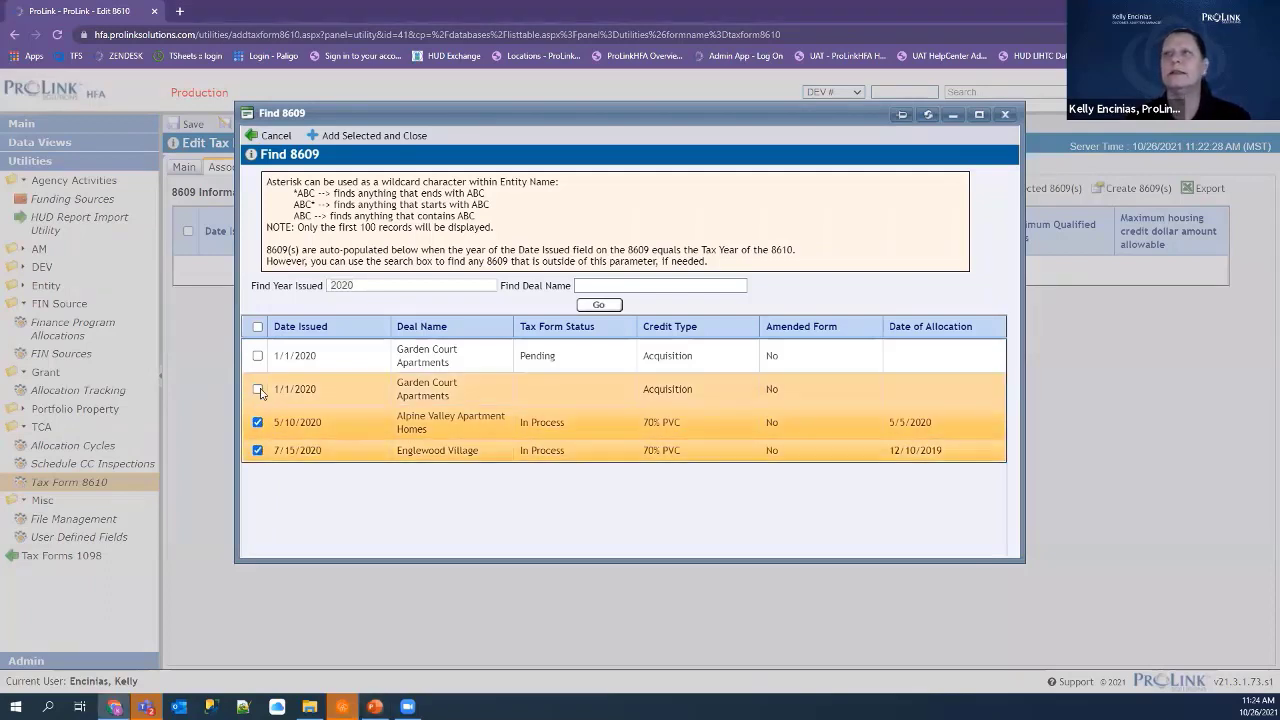
click(258, 356)
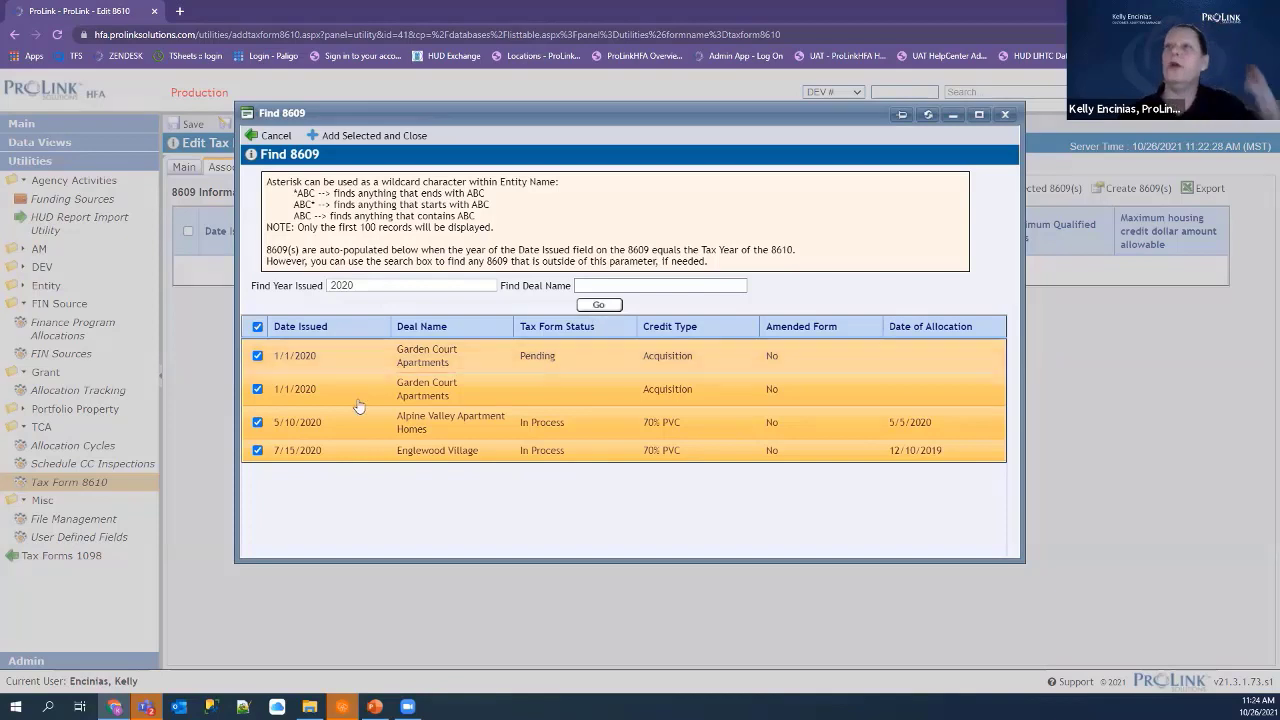
click(257, 450)
click(257, 422)
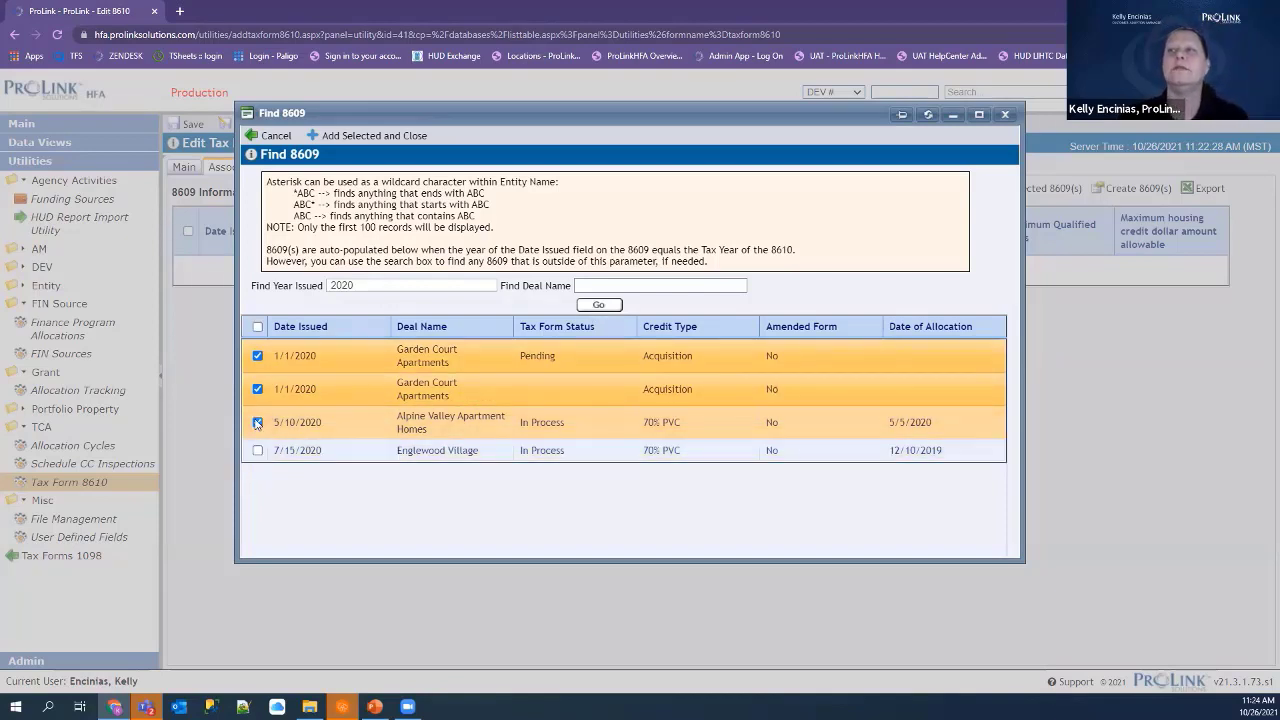
click(257, 355)
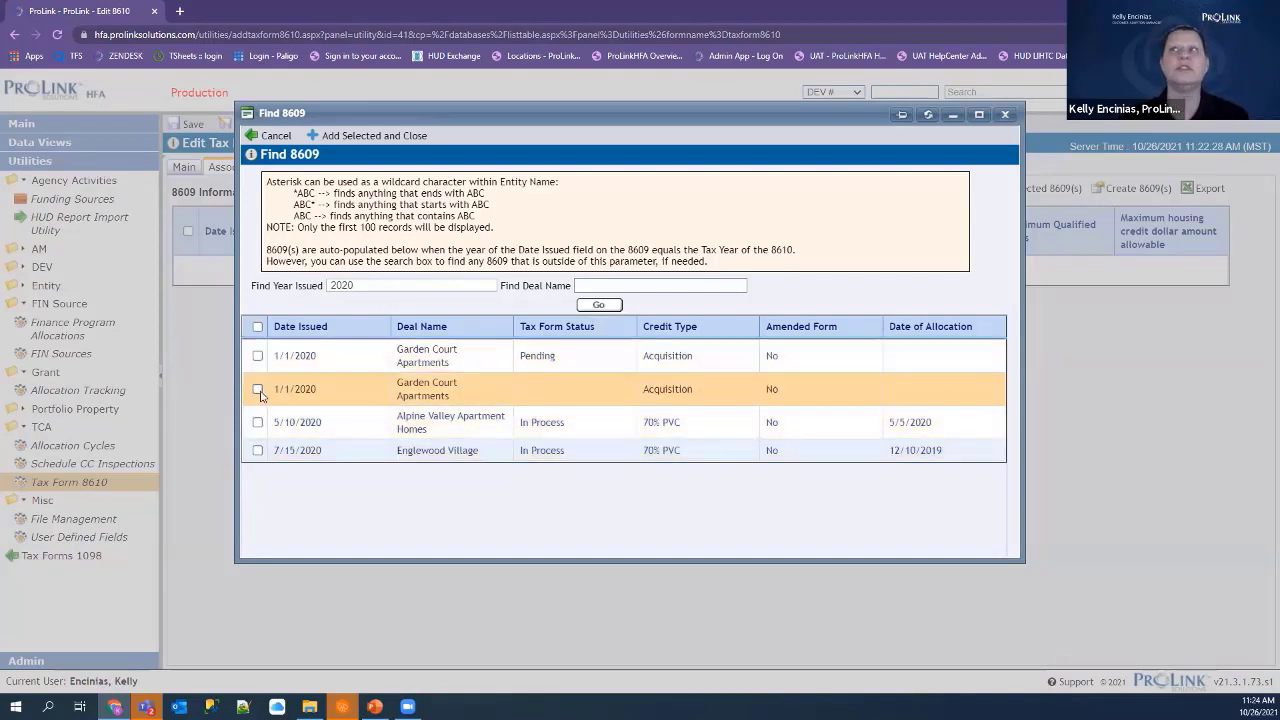
click(257, 355)
click(257, 422)
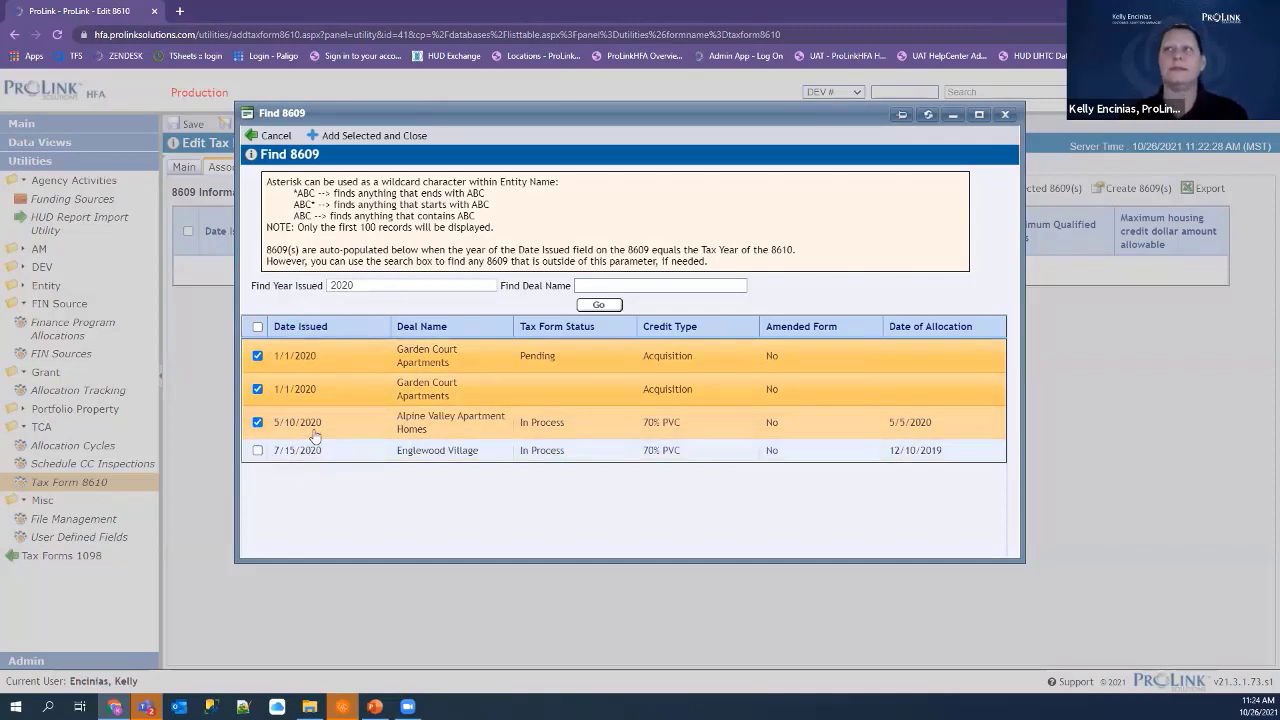
click(258, 327)
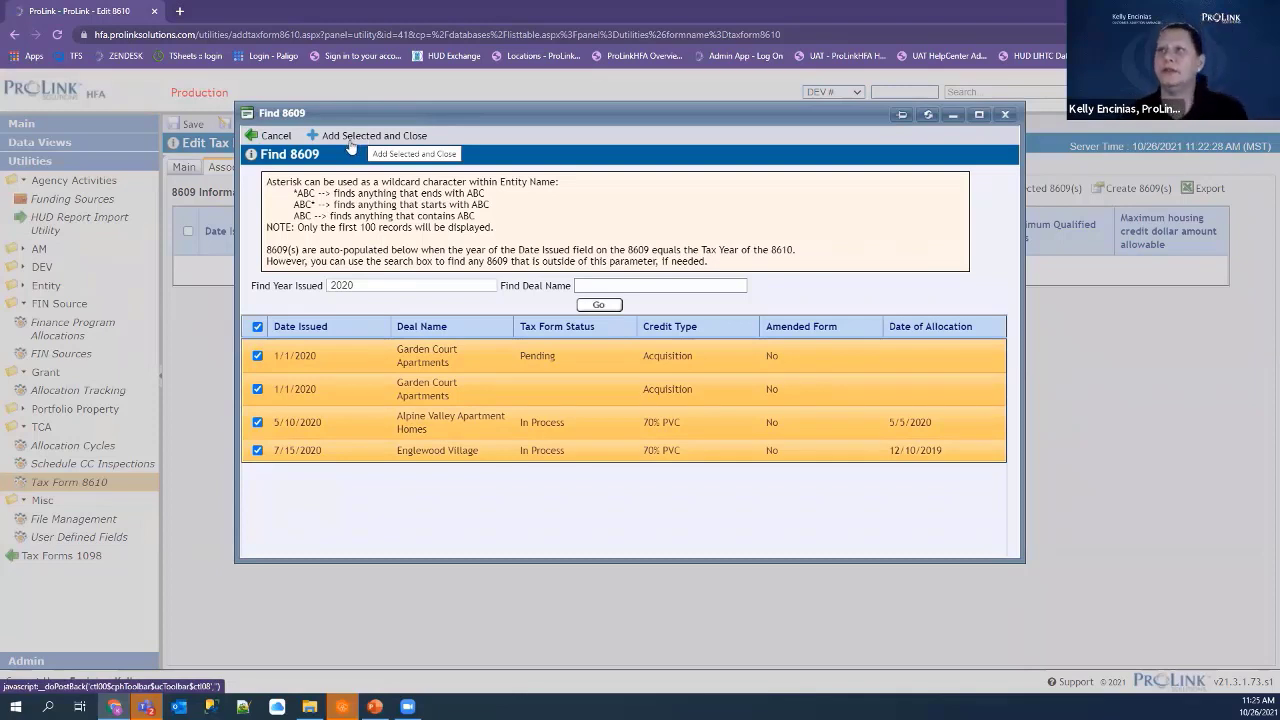
click(362, 138)
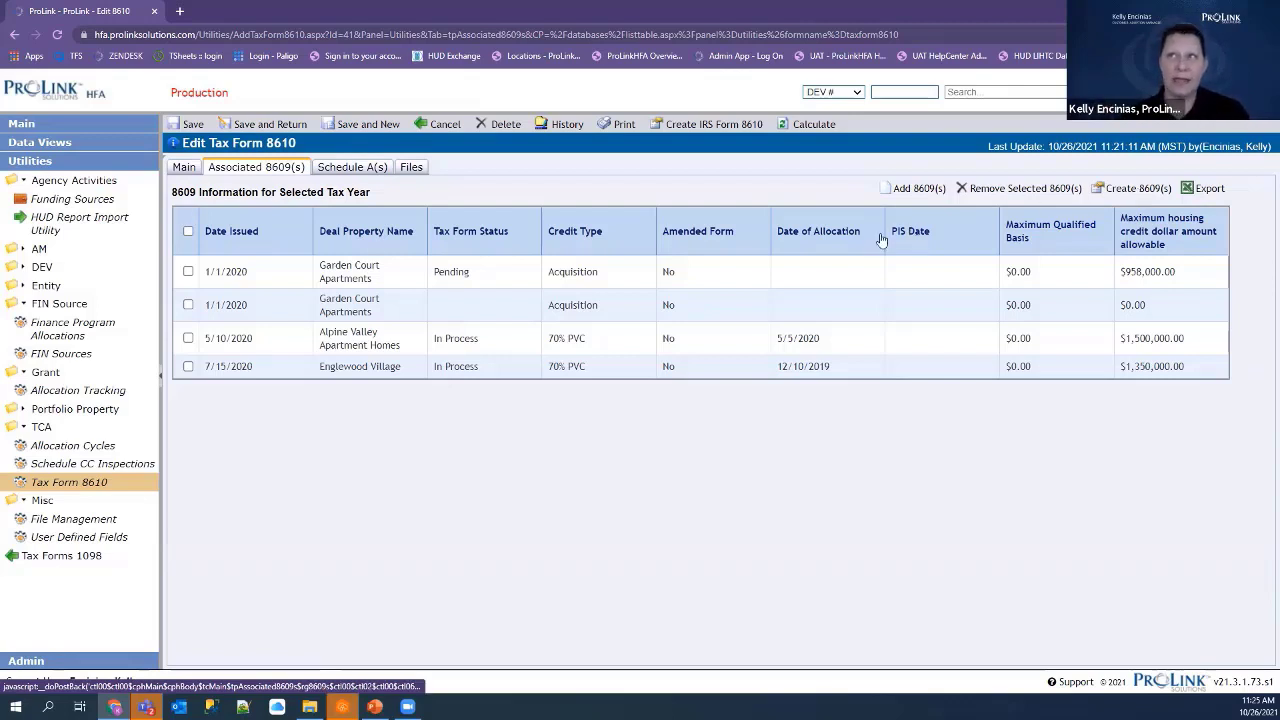
Step: Check all four associated 8609 records and generate their Form 8609s as a PDF
click(188, 231)
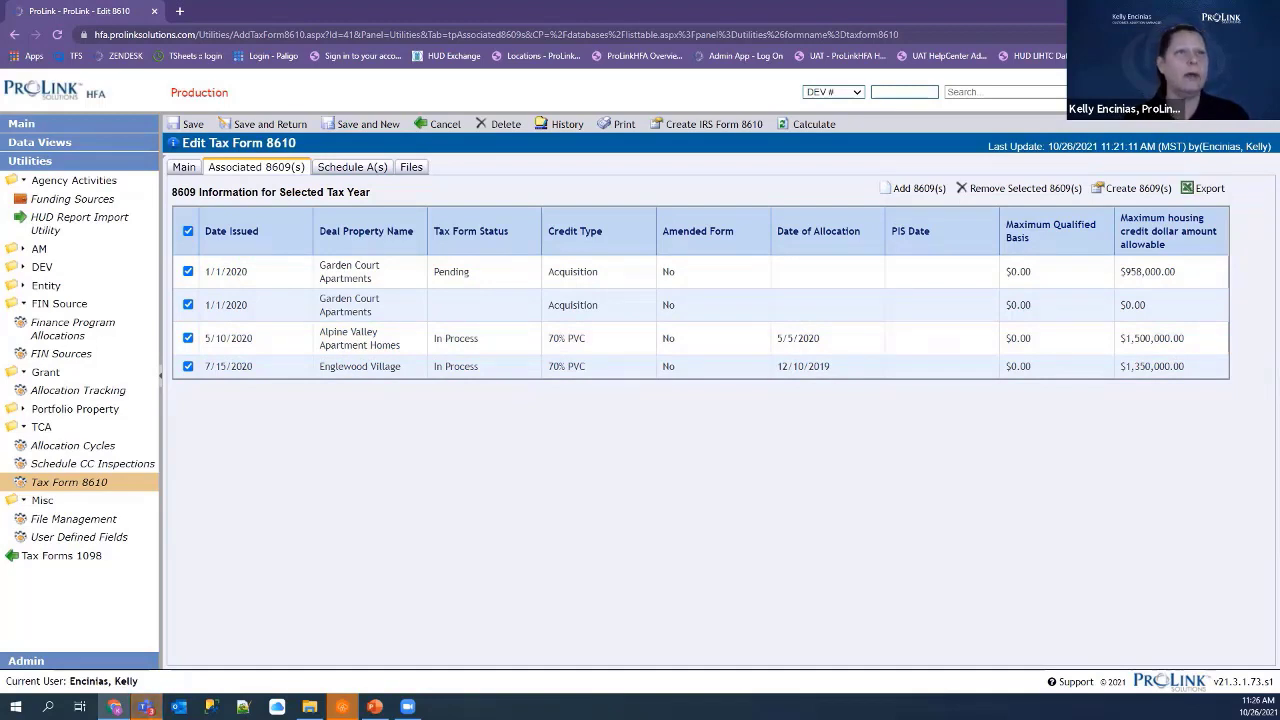
click(1148, 200)
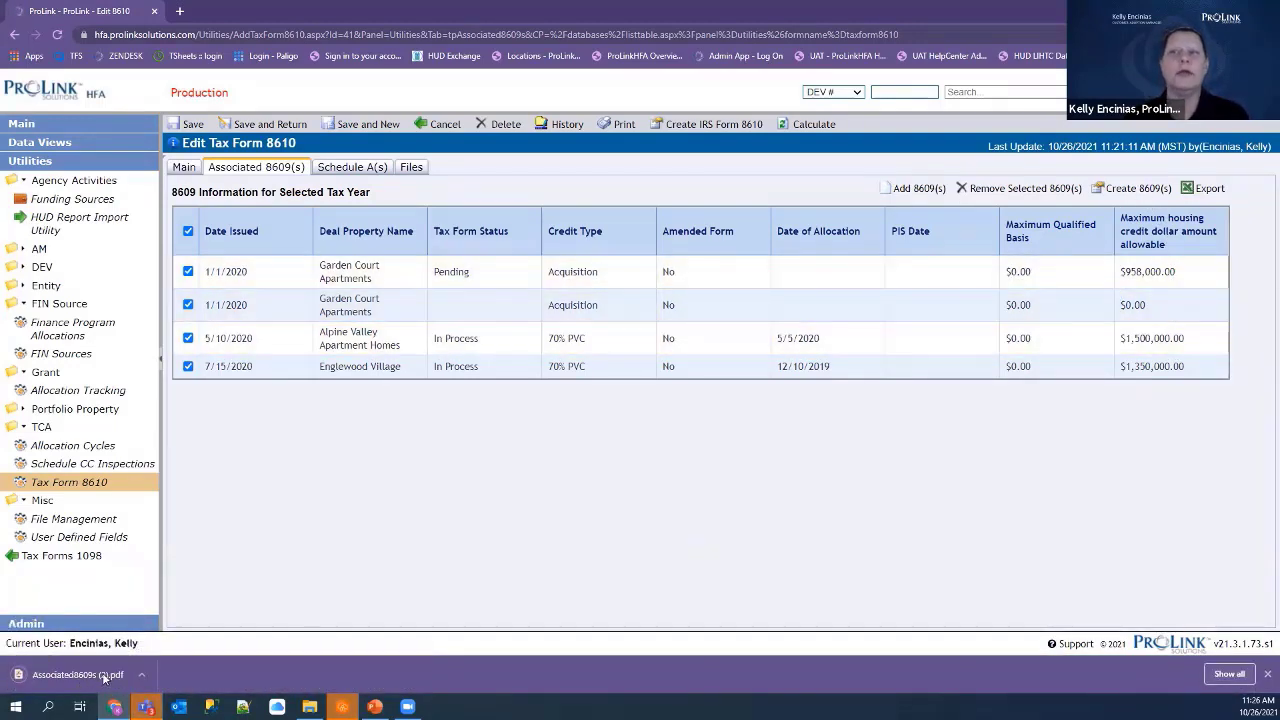
Step: Open Associated8609s (2).pdf and page through its four filled Form 8609 pages
click(88, 680)
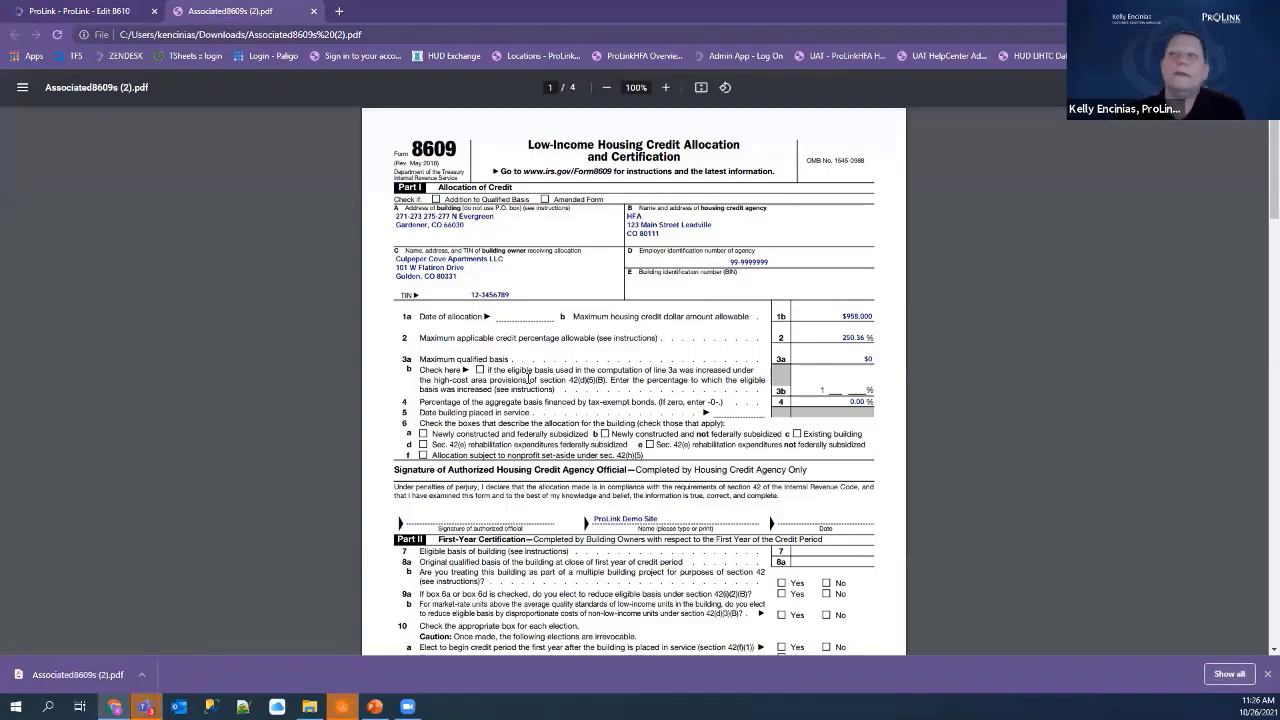
scroll(557, 238, down, 7)
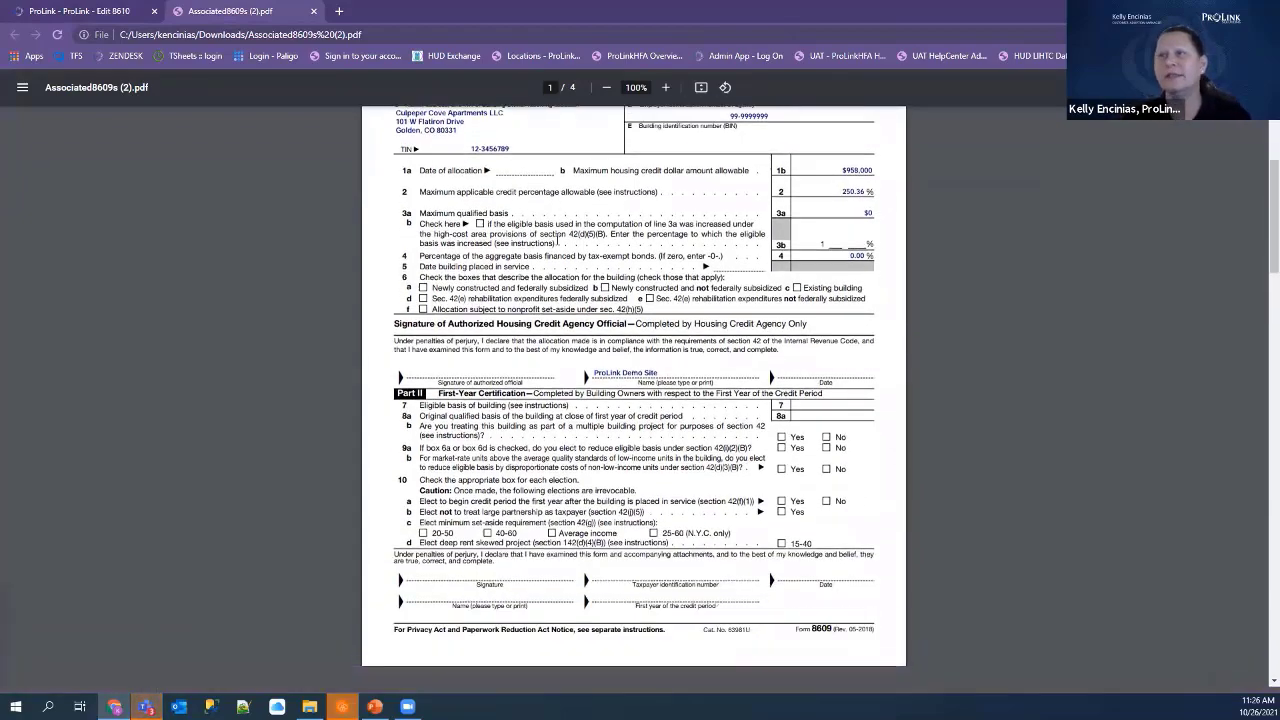
scroll(557, 238, down, 10)
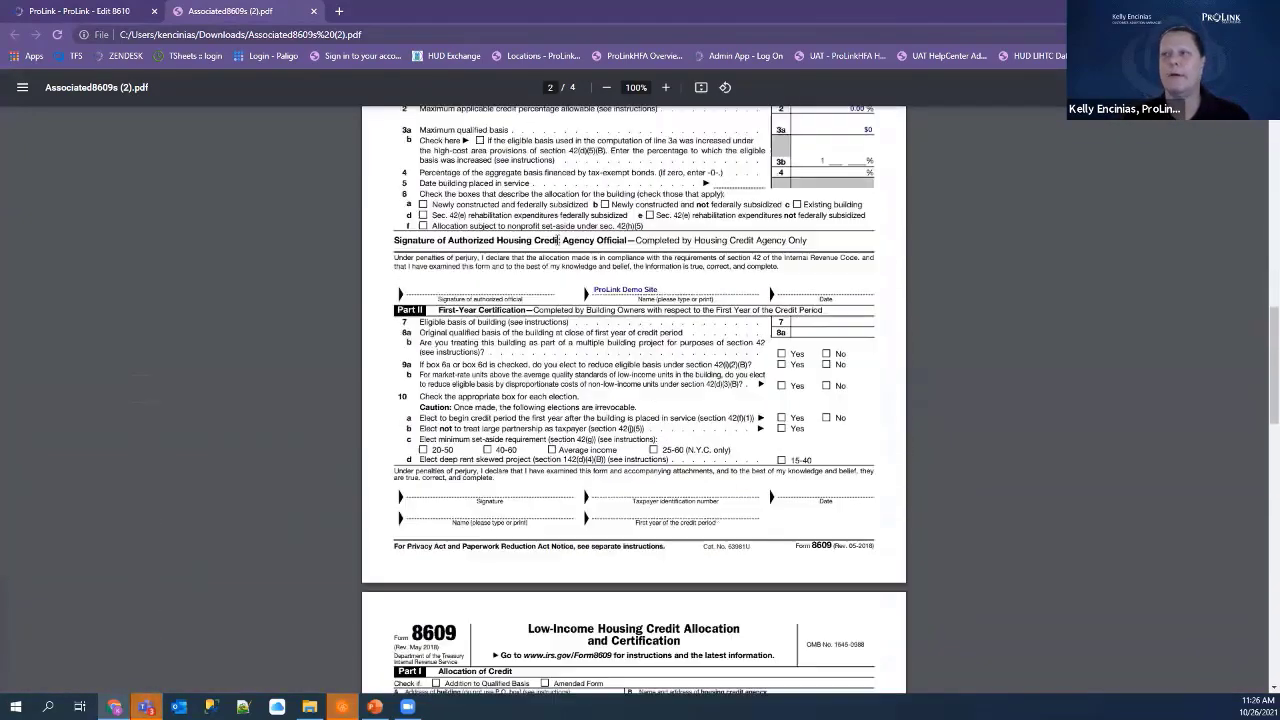
scroll(557, 238, down, 6)
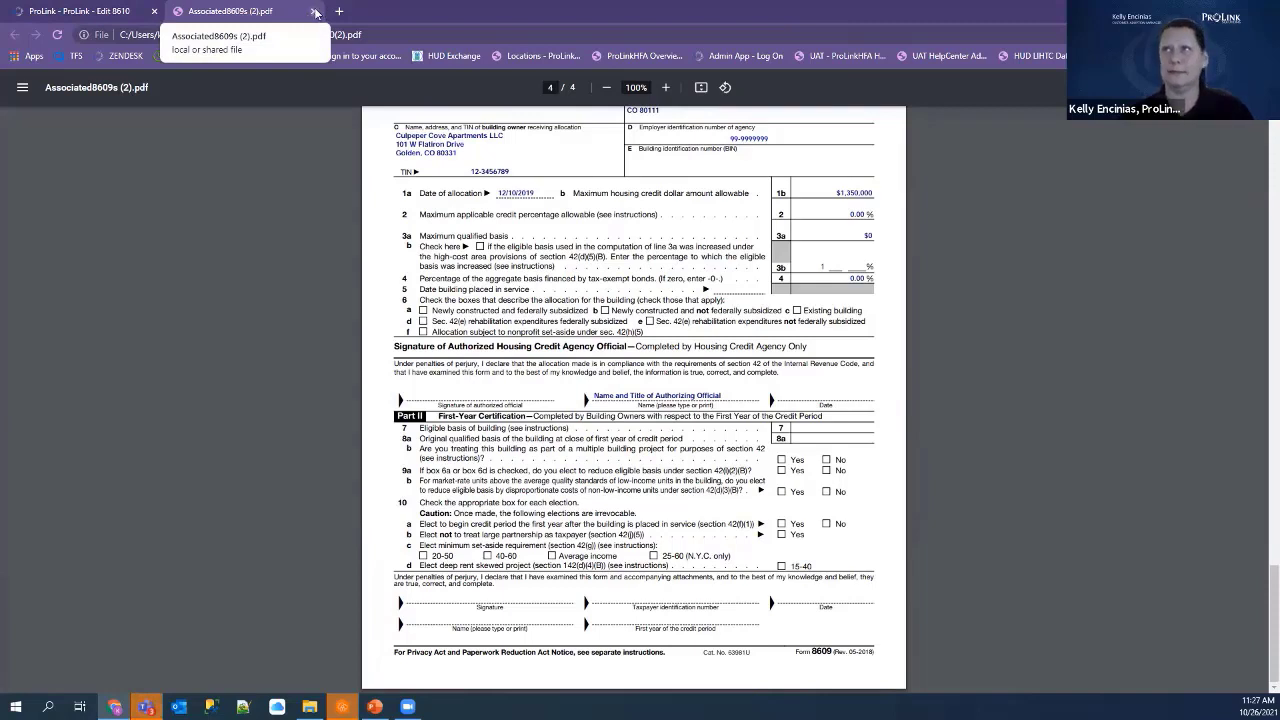
Step: Close the 8609 PDF, save the Form 8610, and view its empty Schedule A(s) section
click(315, 12)
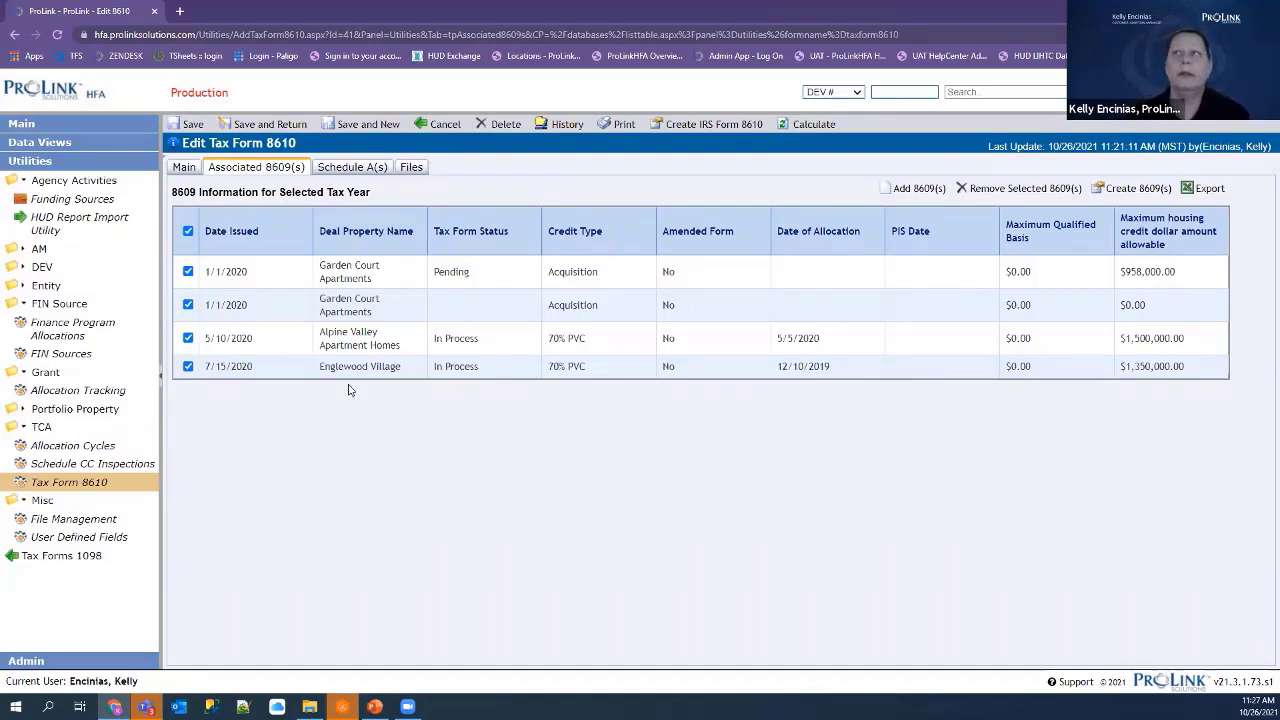
click(188, 124)
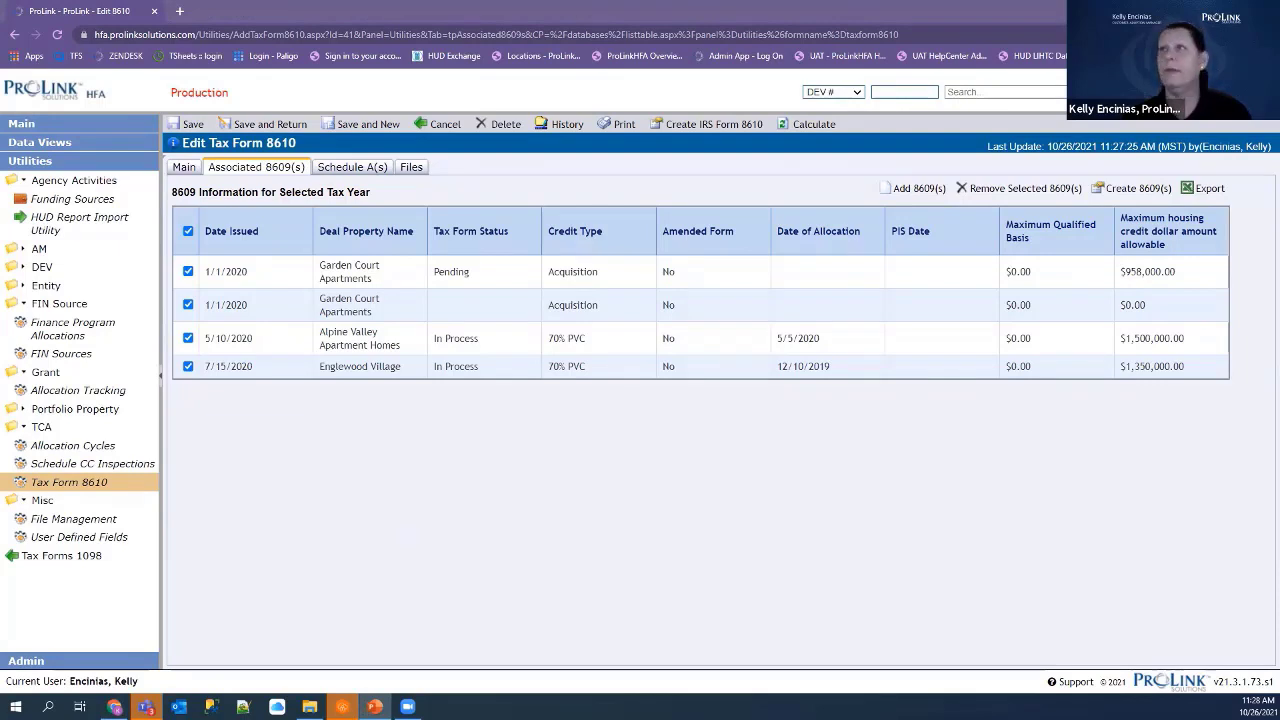
click(352, 167)
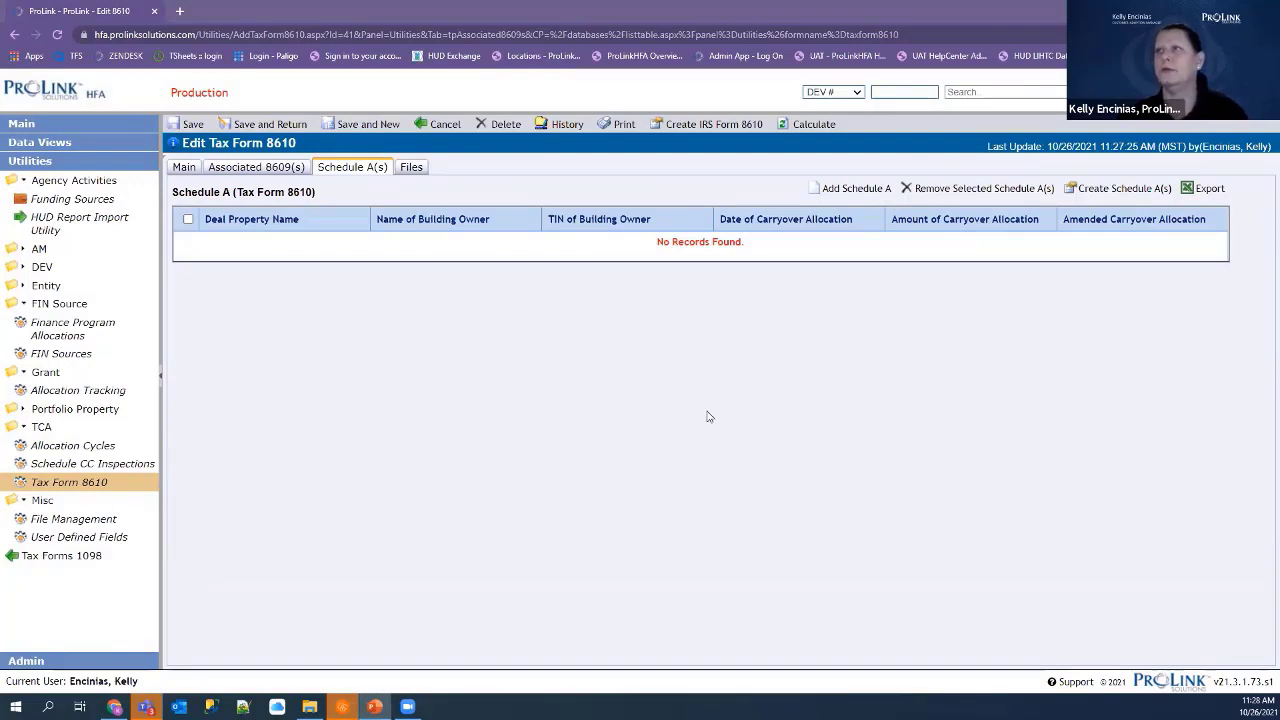
Step: Open Find Schedule A, which lists the 1010 Main Street Parkway deal
click(848, 190)
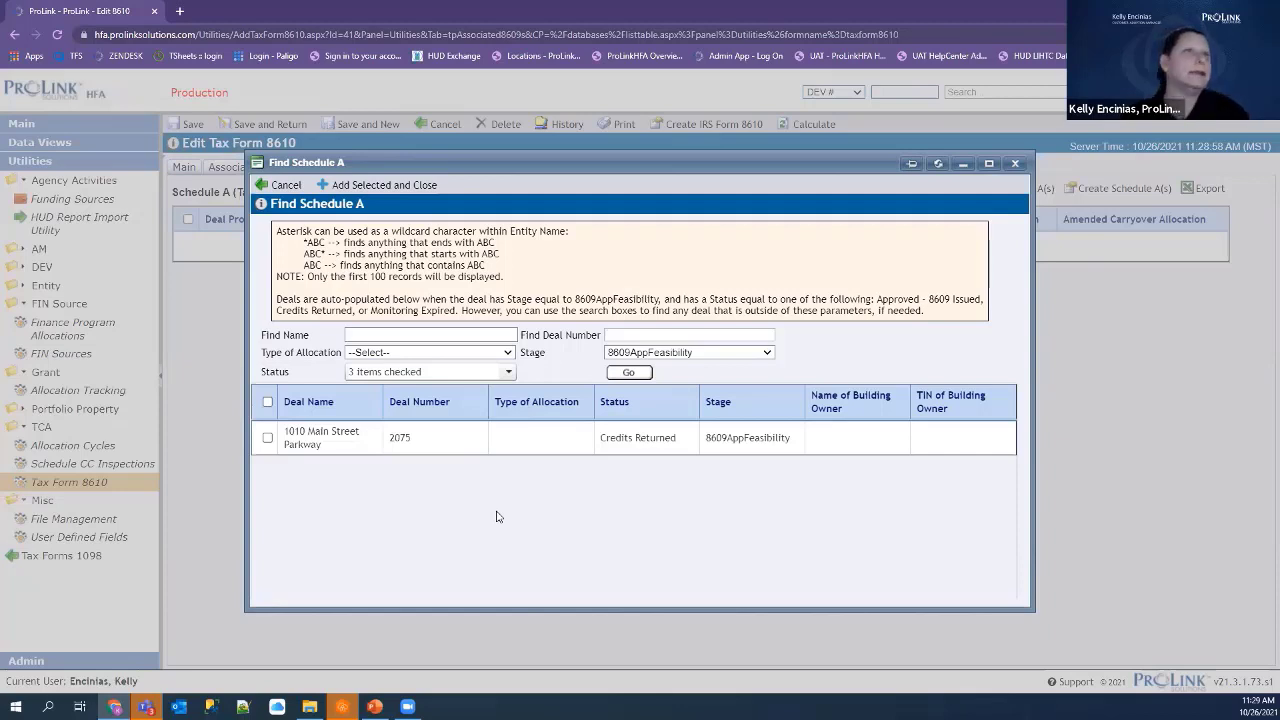
Step: Tick the 1010 Main Street Parkway deal (2075) and add it as a Schedule A
click(267, 438)
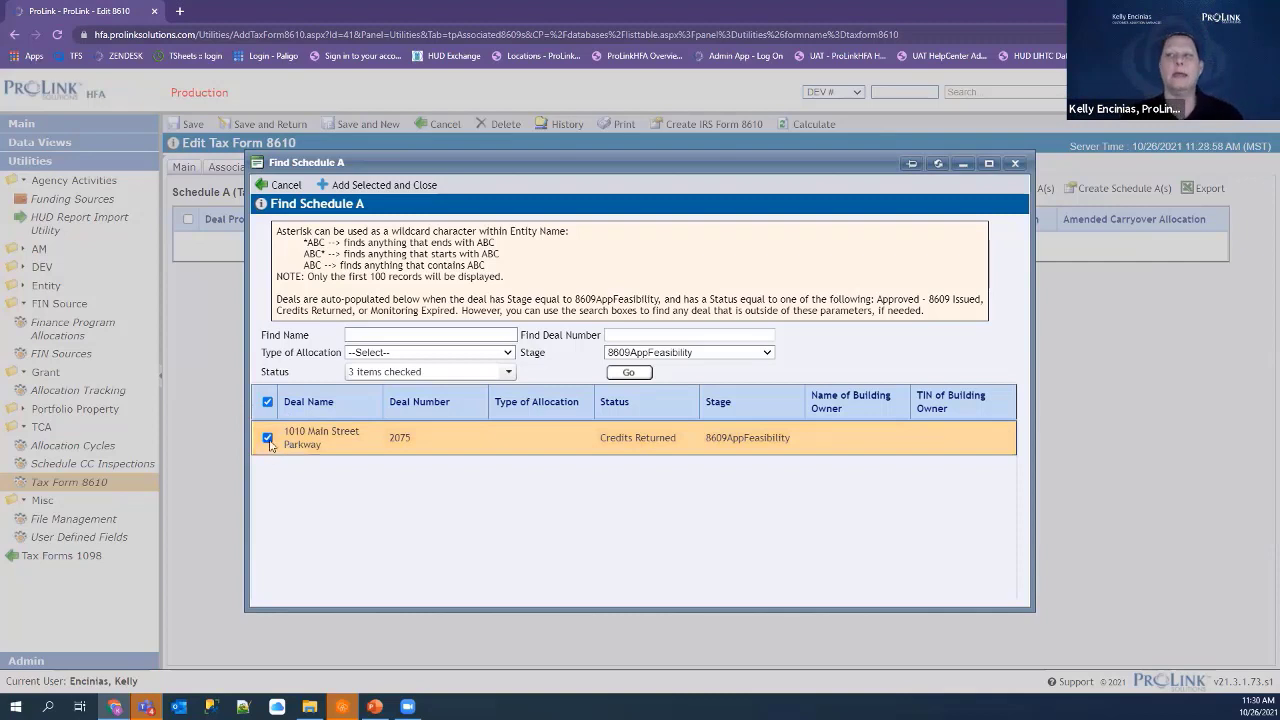
click(268, 438)
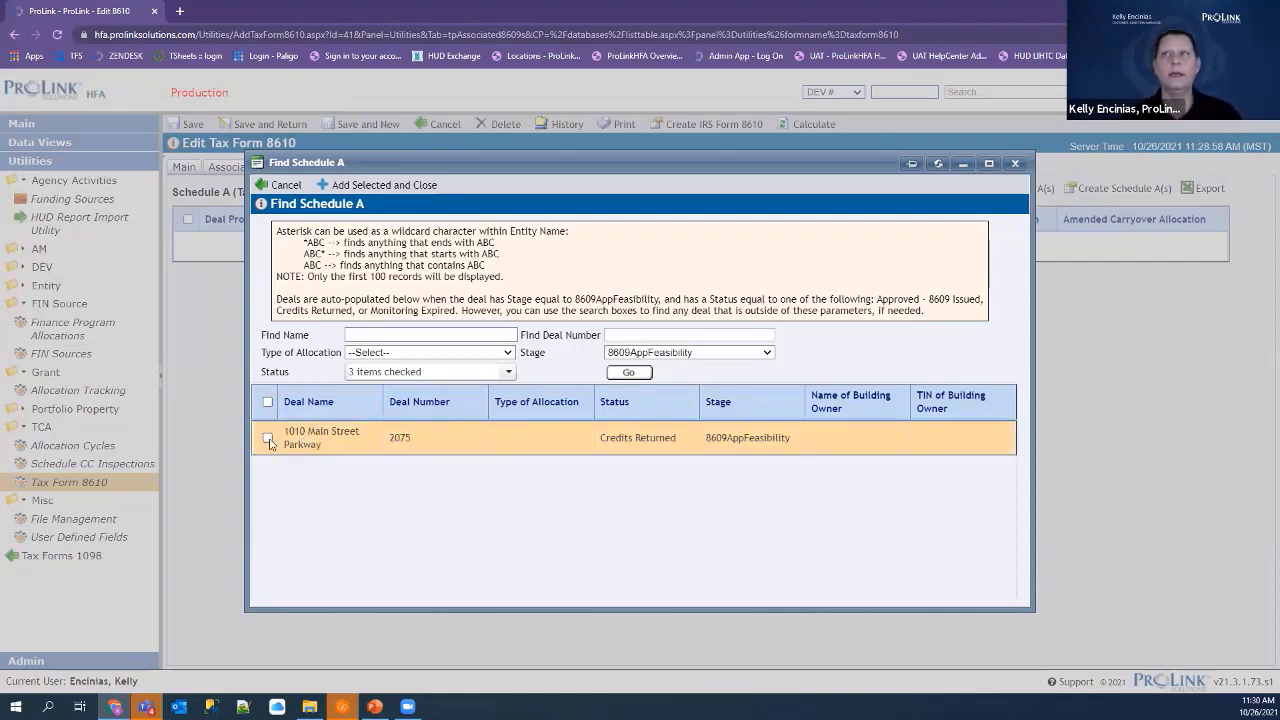
click(268, 438)
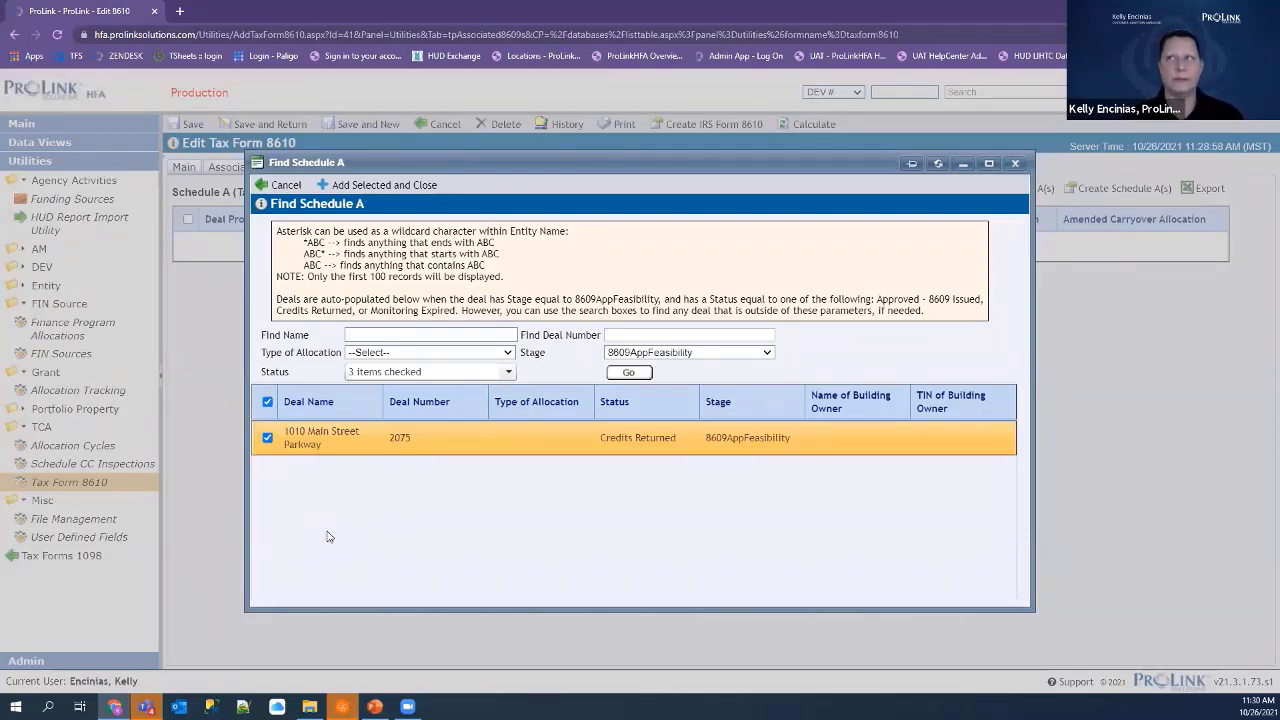
click(372, 187)
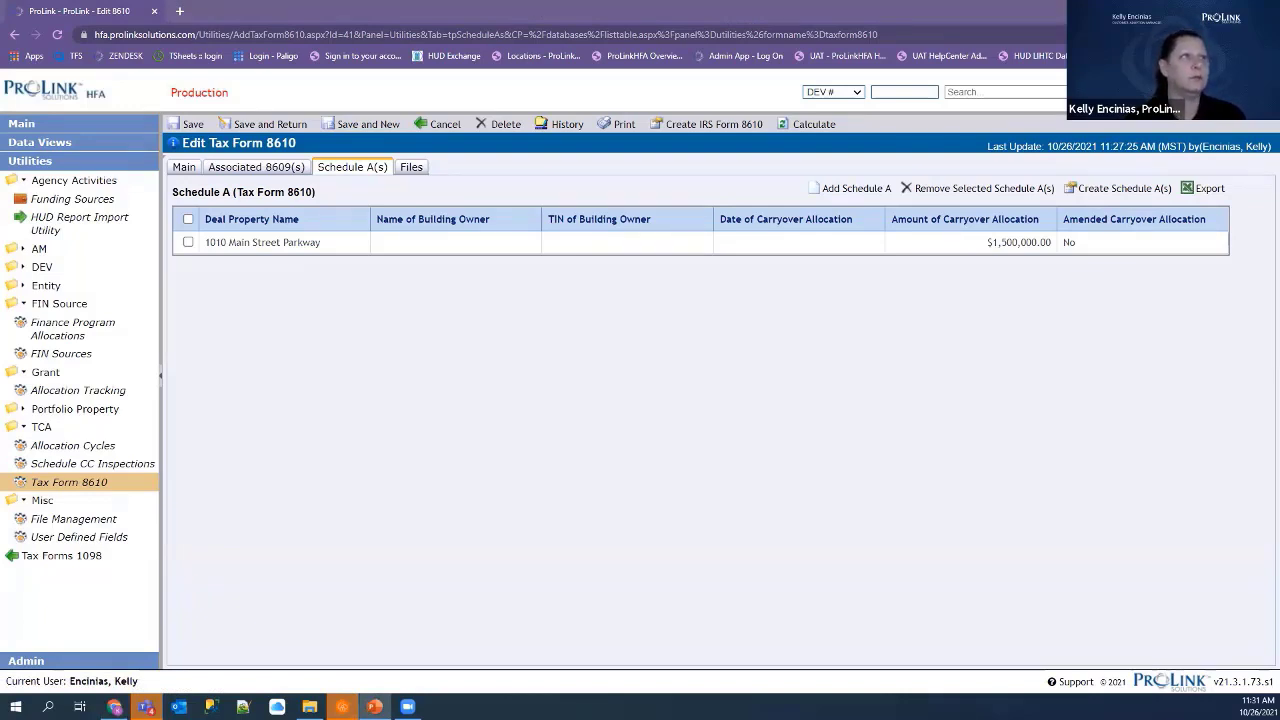
Step: Try to create Schedule A(s) with no record selected, which triggers a selection error
click(1128, 189)
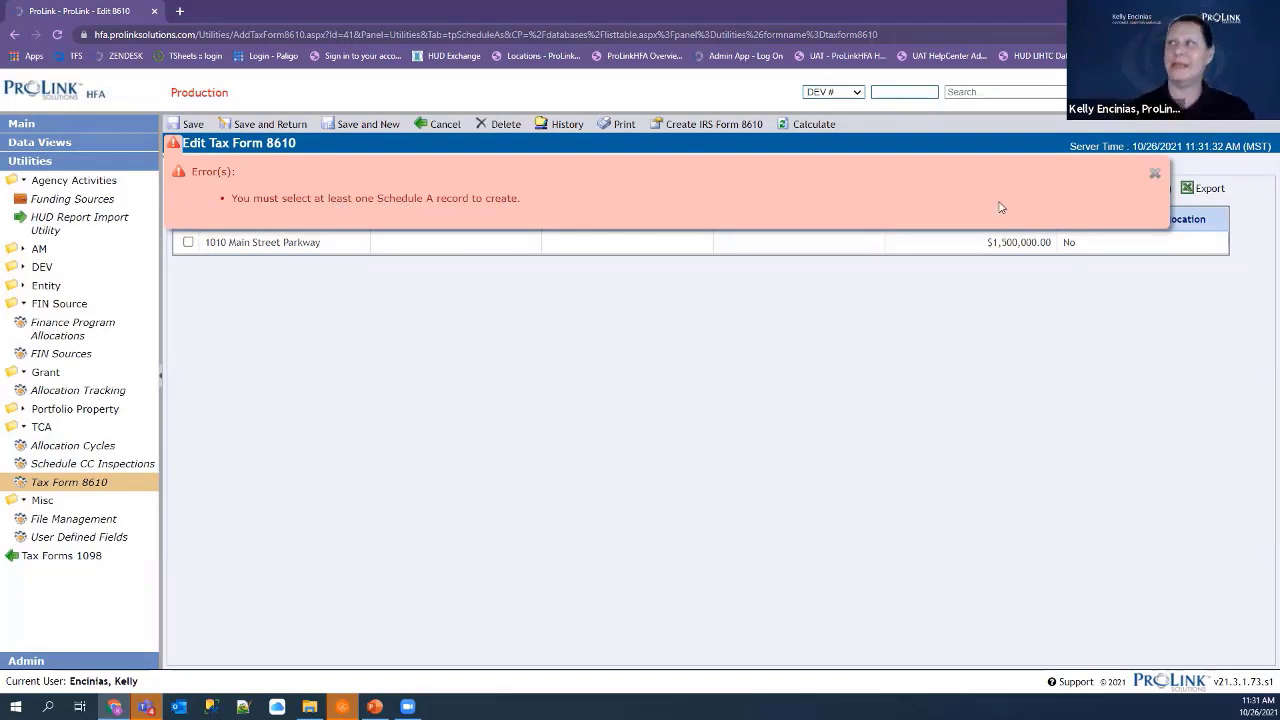
Step: Dismiss the error, select the 1010 Main Street Parkway record, and generate its Schedule A PDF
click(1156, 177)
click(188, 243)
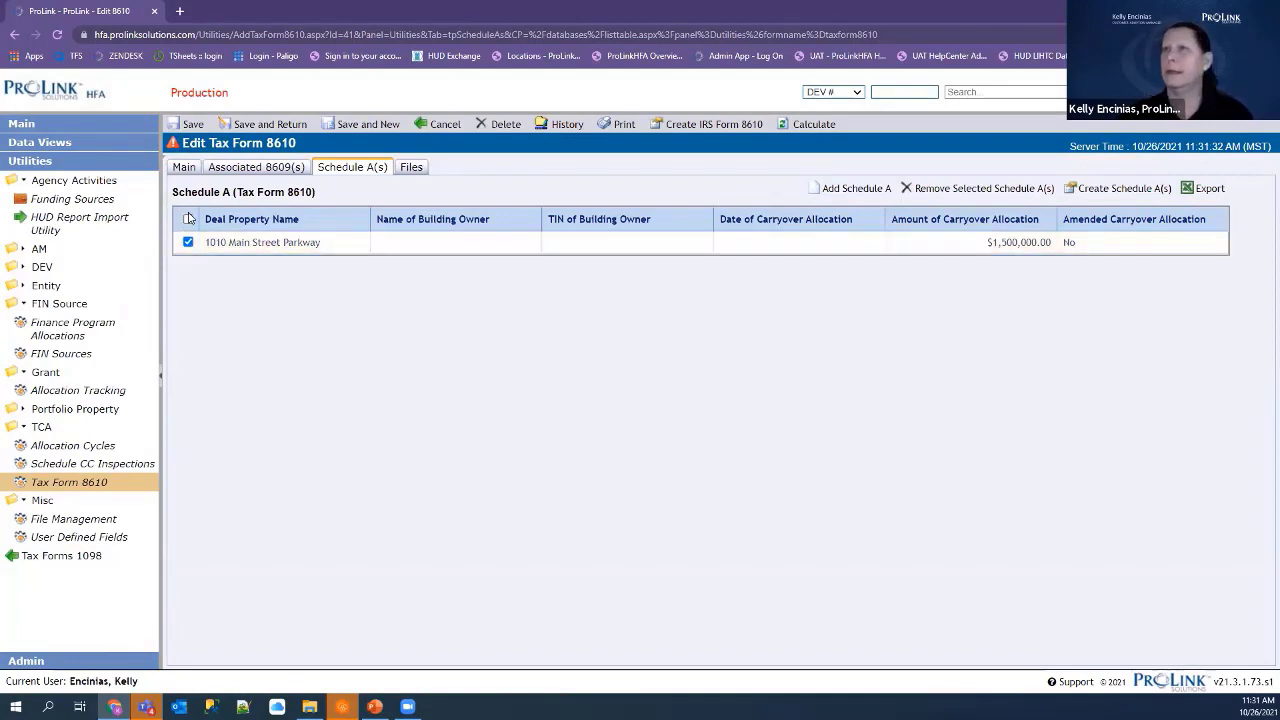
click(188, 219)
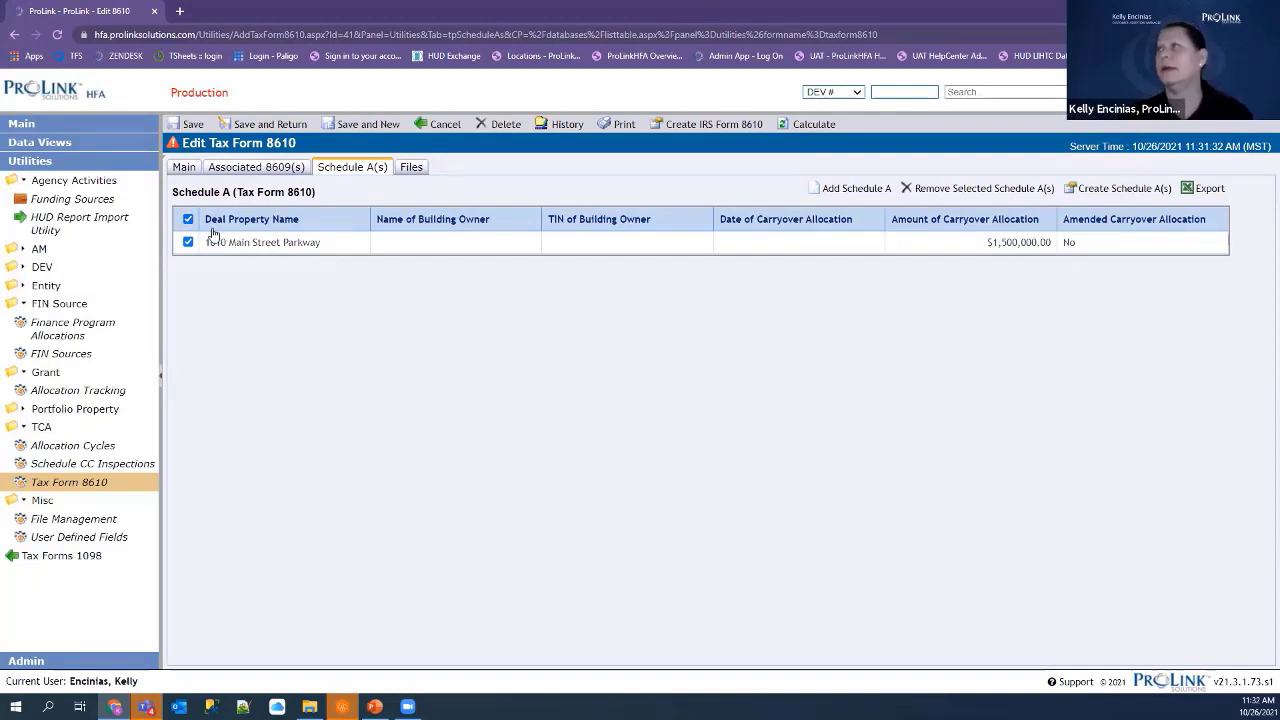
click(1127, 199)
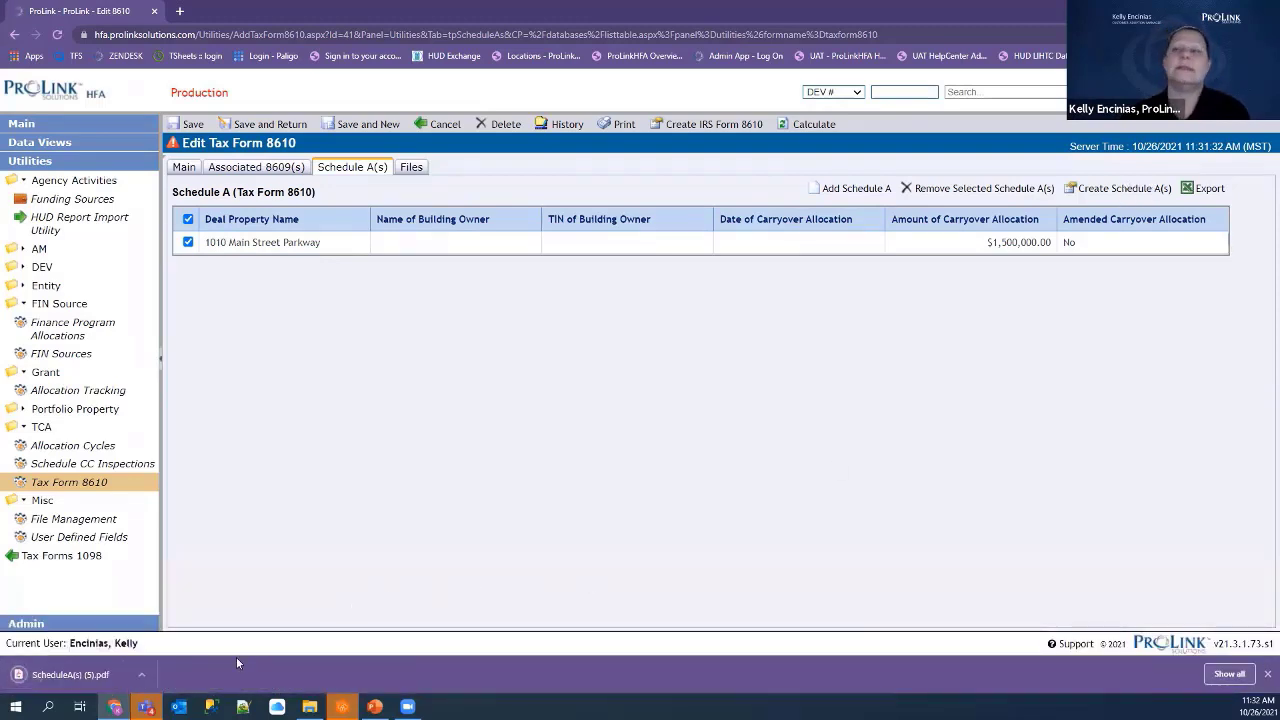
Step: Open the downloaded Schedule A PDF and scroll through it
click(70, 675)
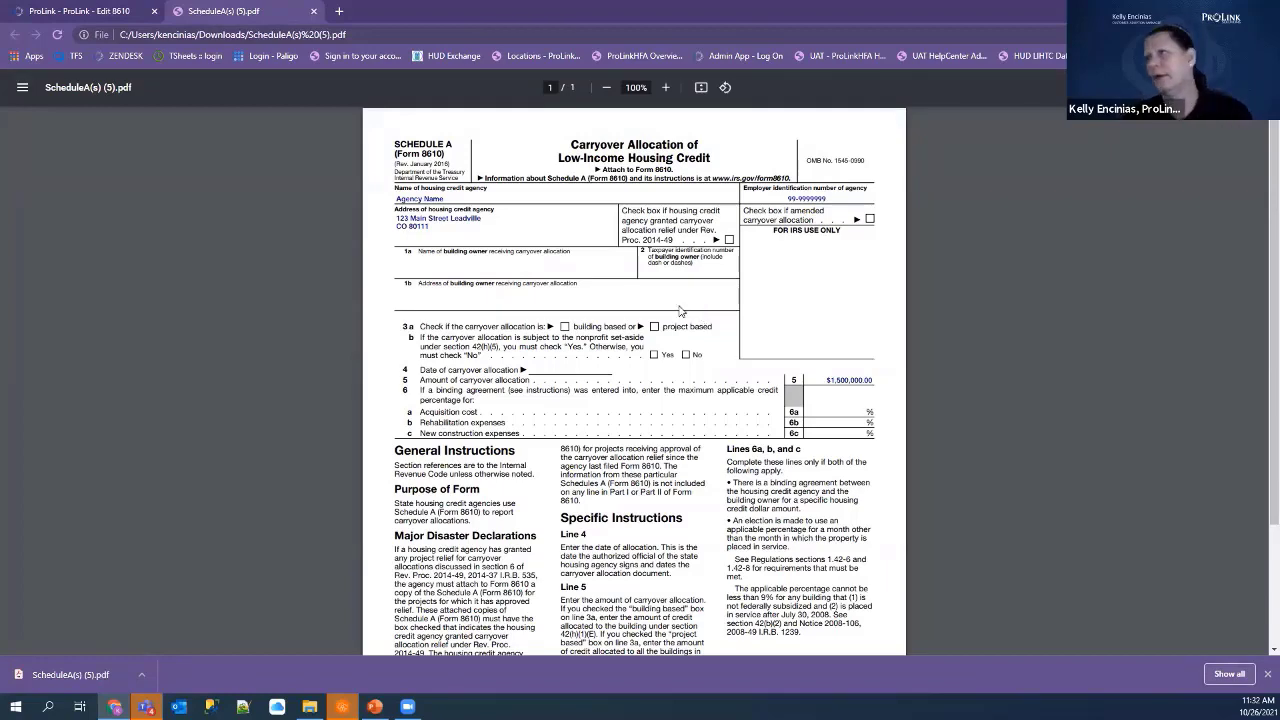
scroll(680, 311, down, 3)
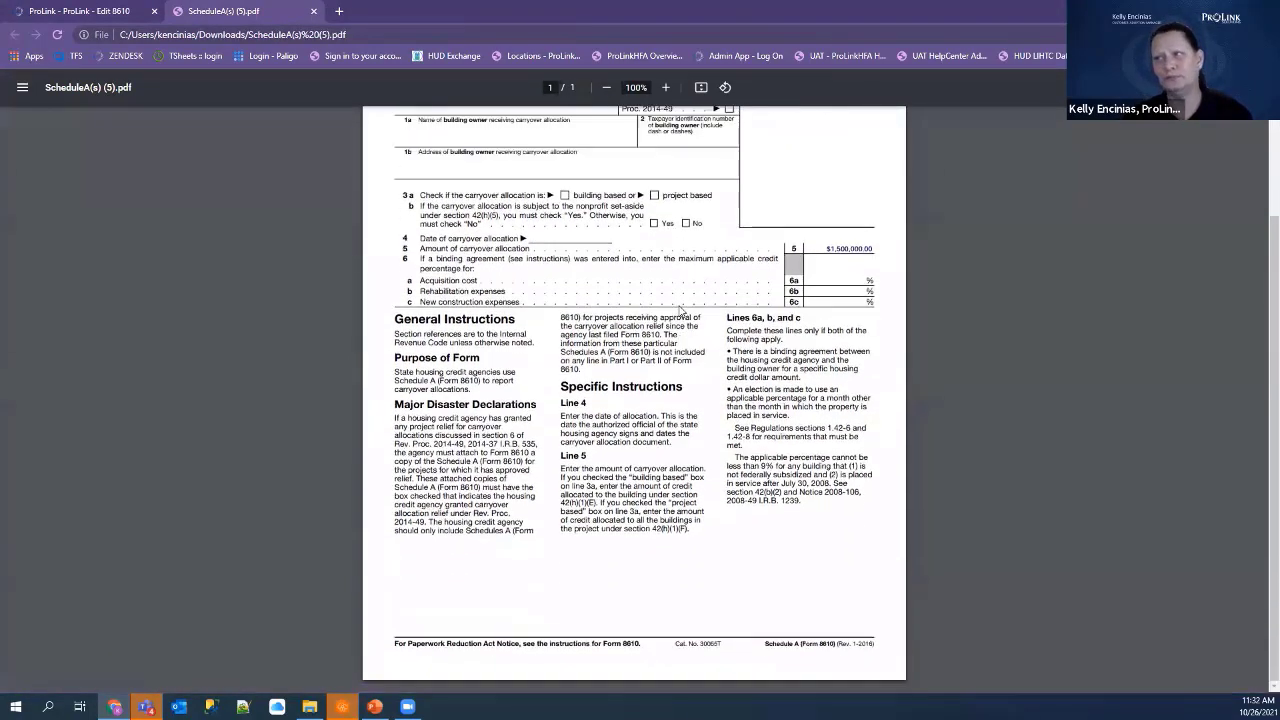
scroll(680, 311, up, 3)
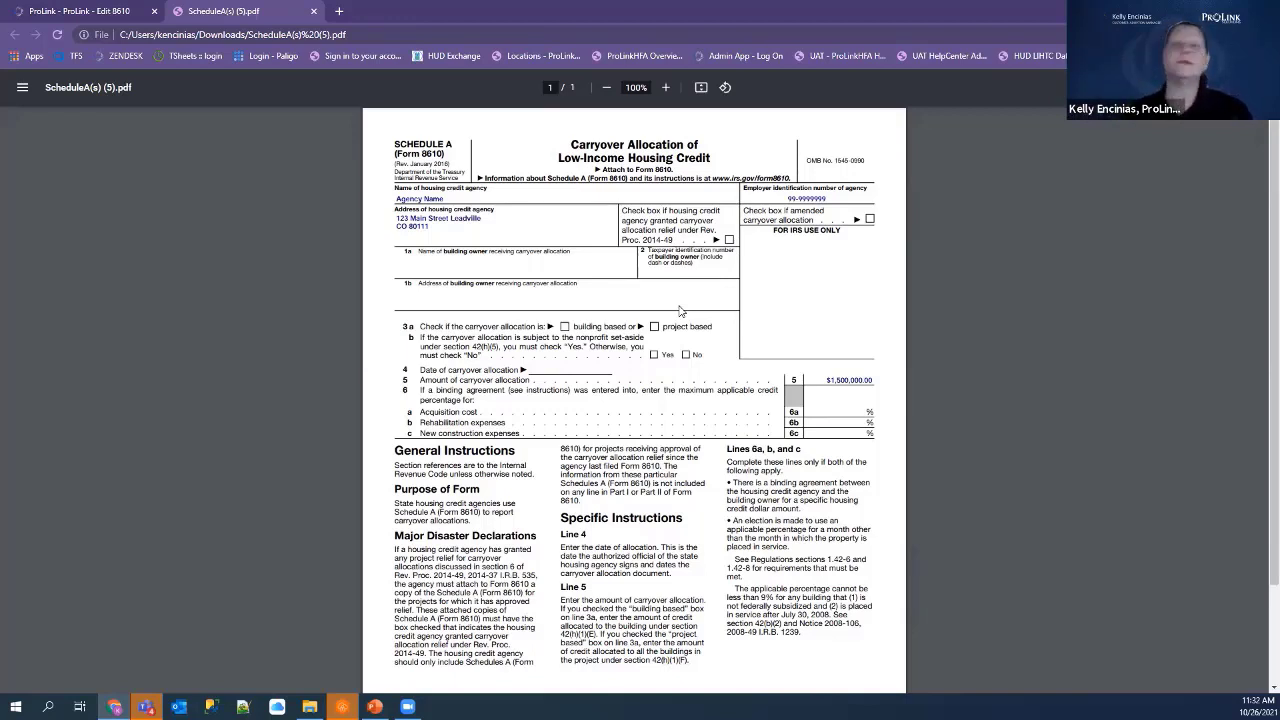
Step: Regenerate the Schedule A for the checked property and zoom the PDF to 150%
key(ctrl+shift+Tab)
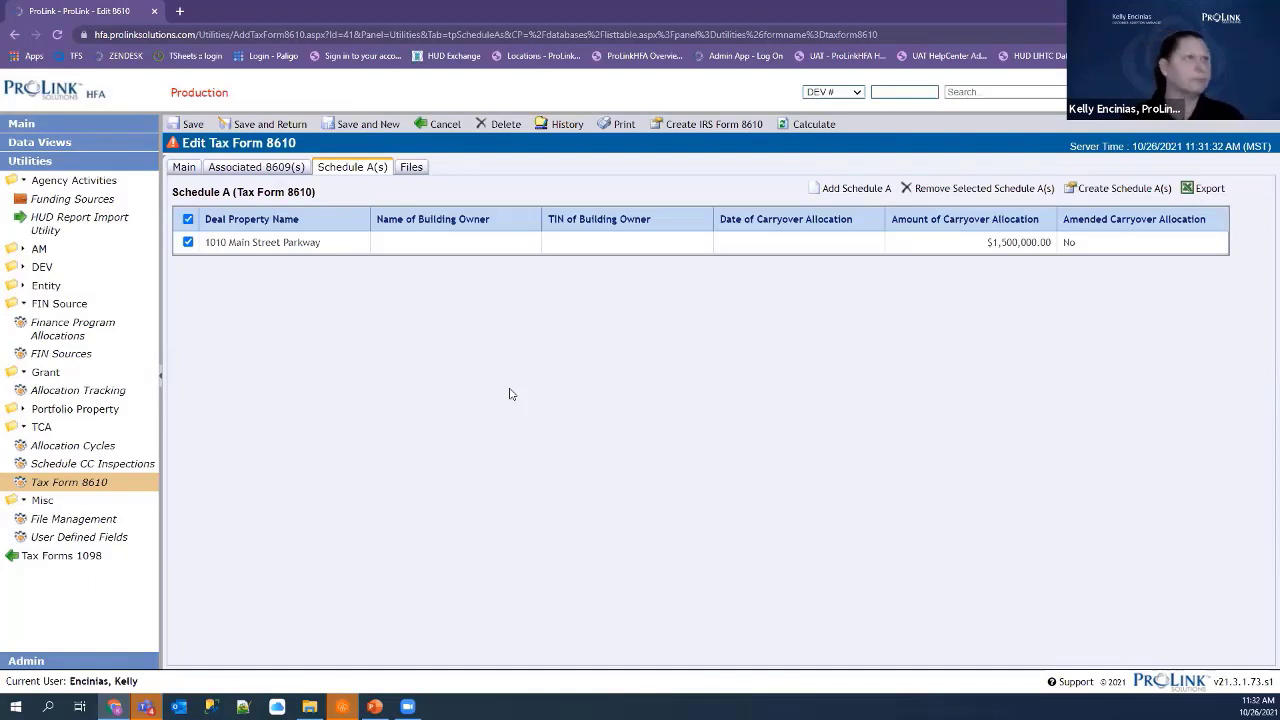
click(1126, 192)
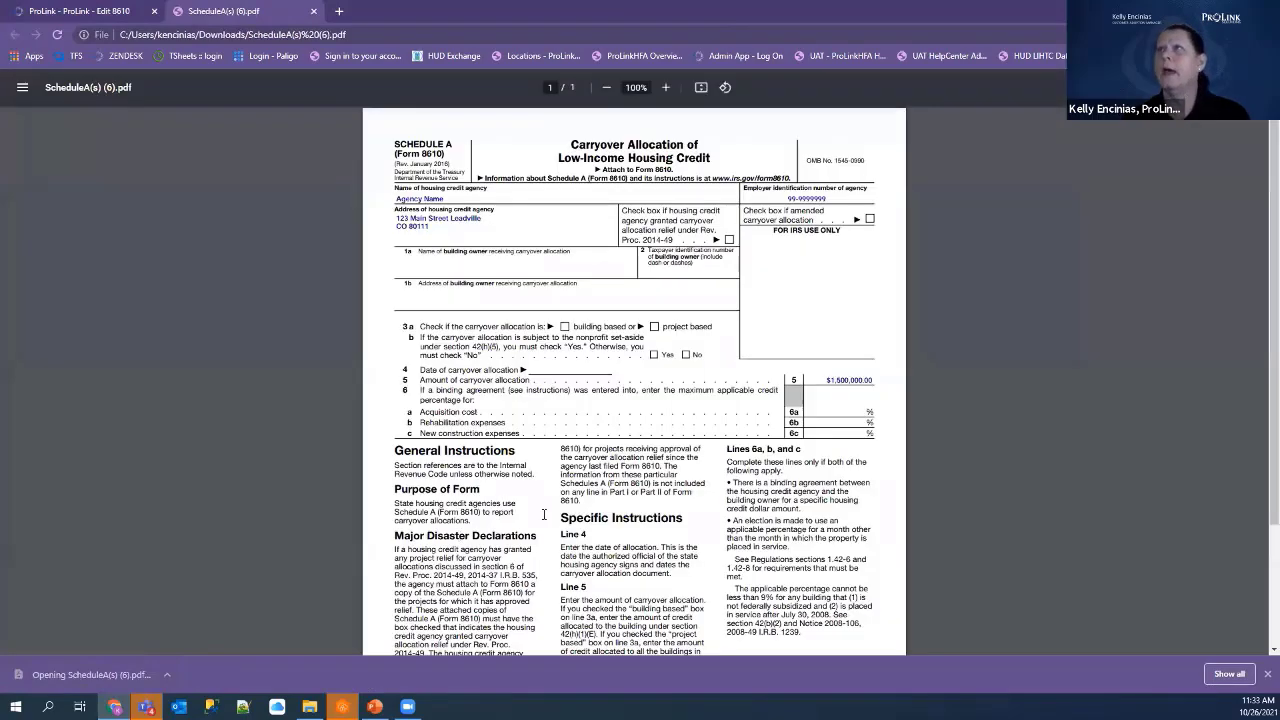
click(667, 87)
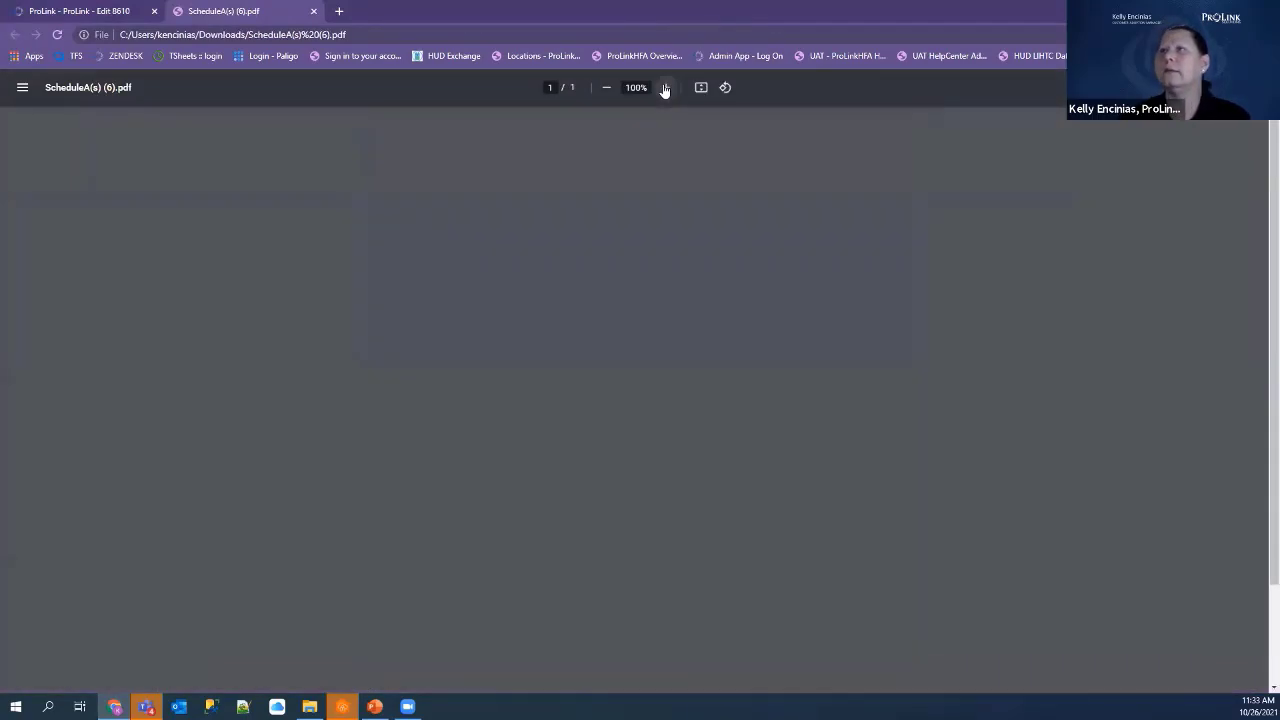
click(665, 88)
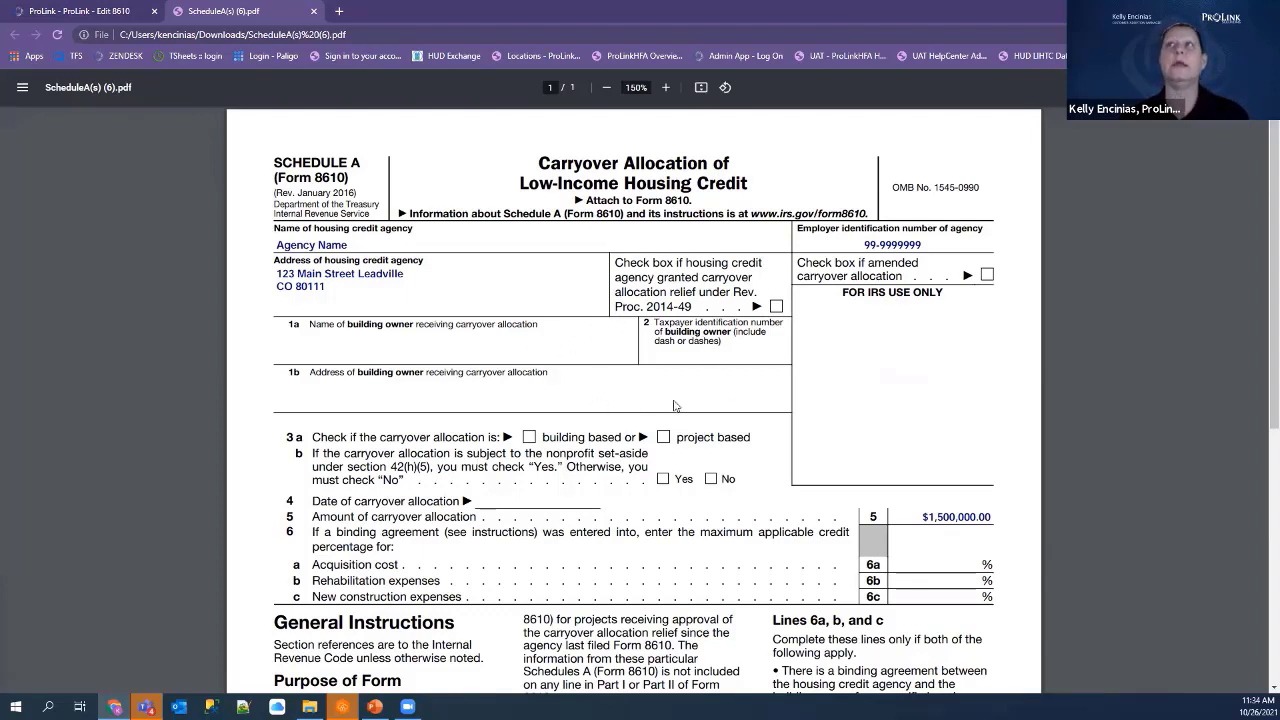
click(95, 12)
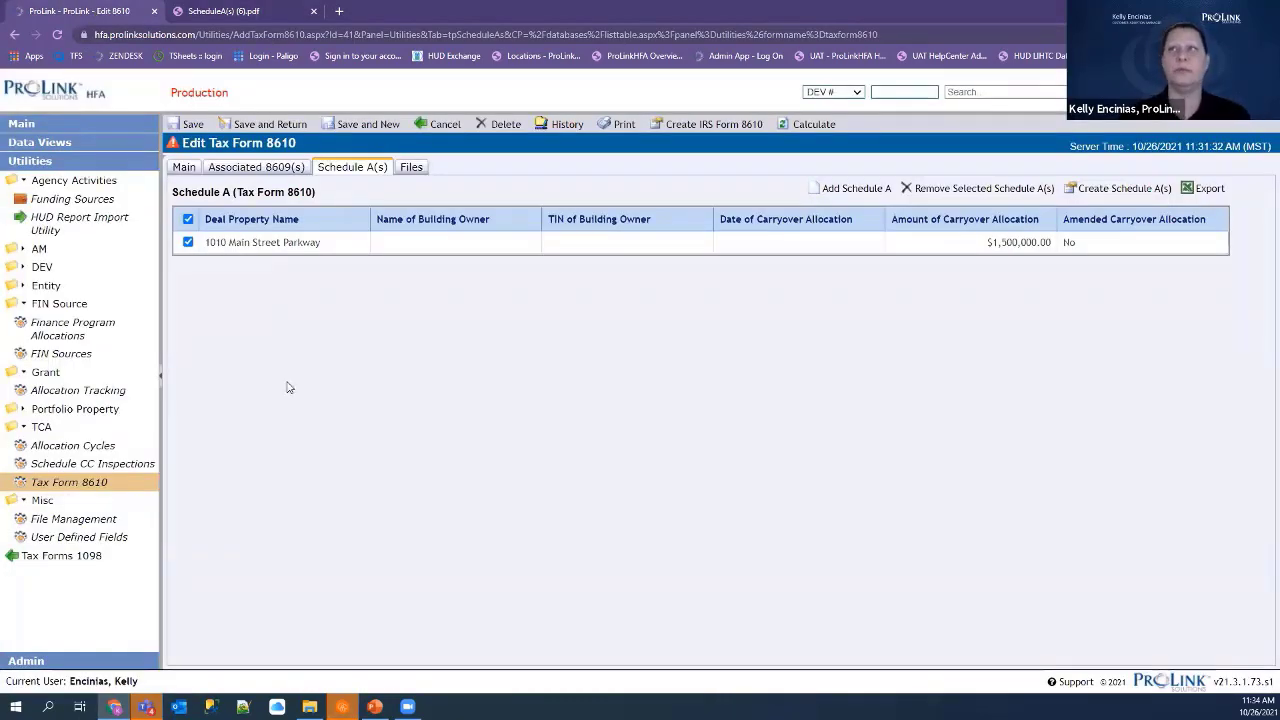
Step: Open the deal 2075 Schedule A for 1010 Main Street Parkway ($1,500,000.00 carryover)
click(387, 252)
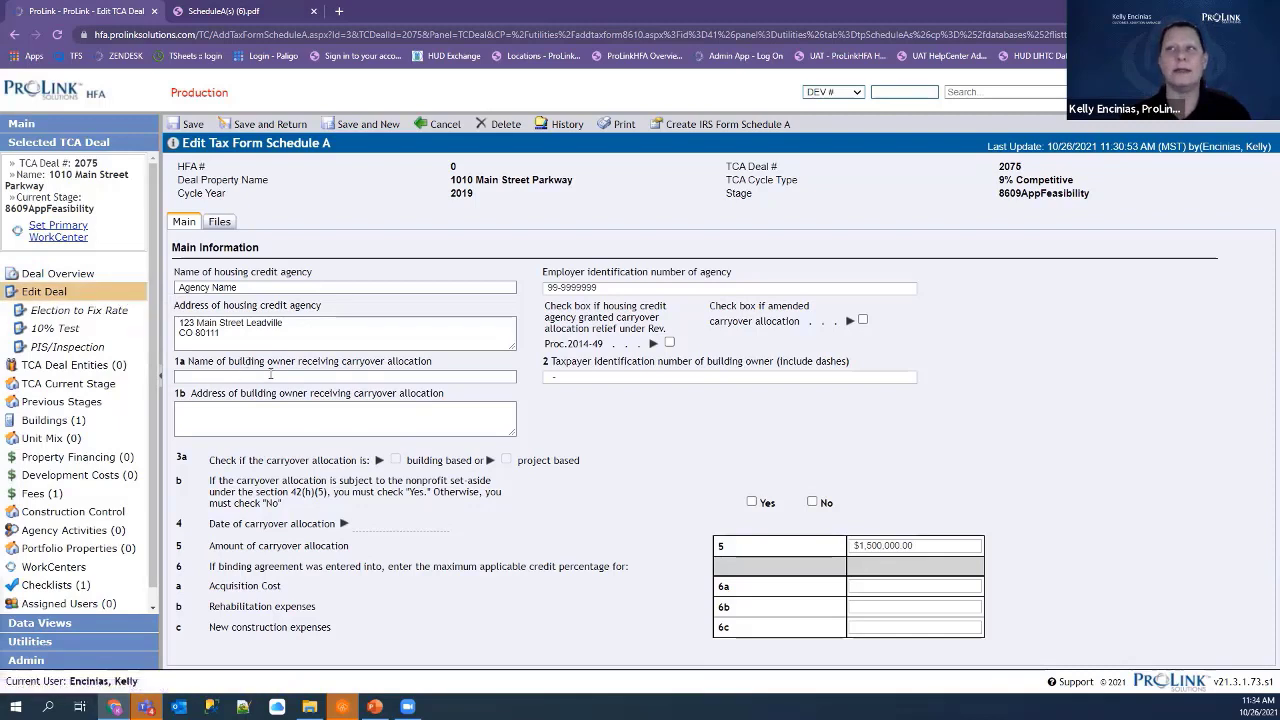
click(576, 374)
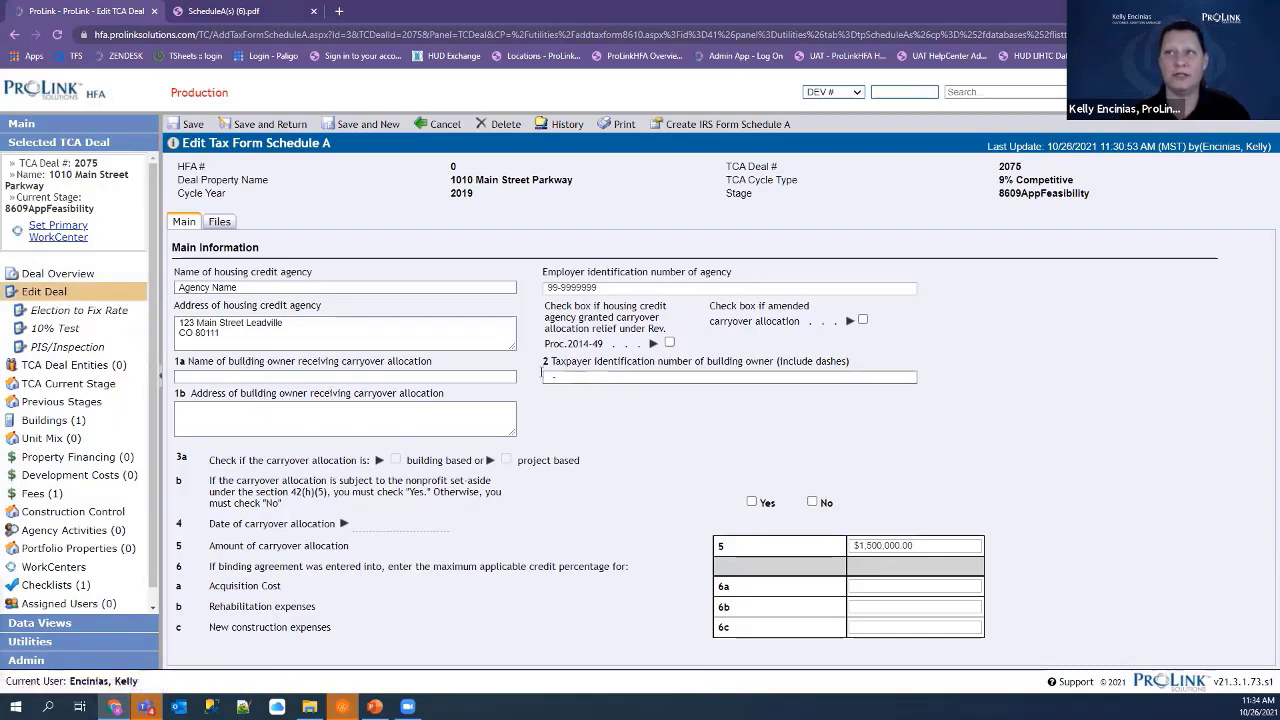
Step: Open Edit Deal for deal 2075 and view its blank Owner Info fields
click(63, 298)
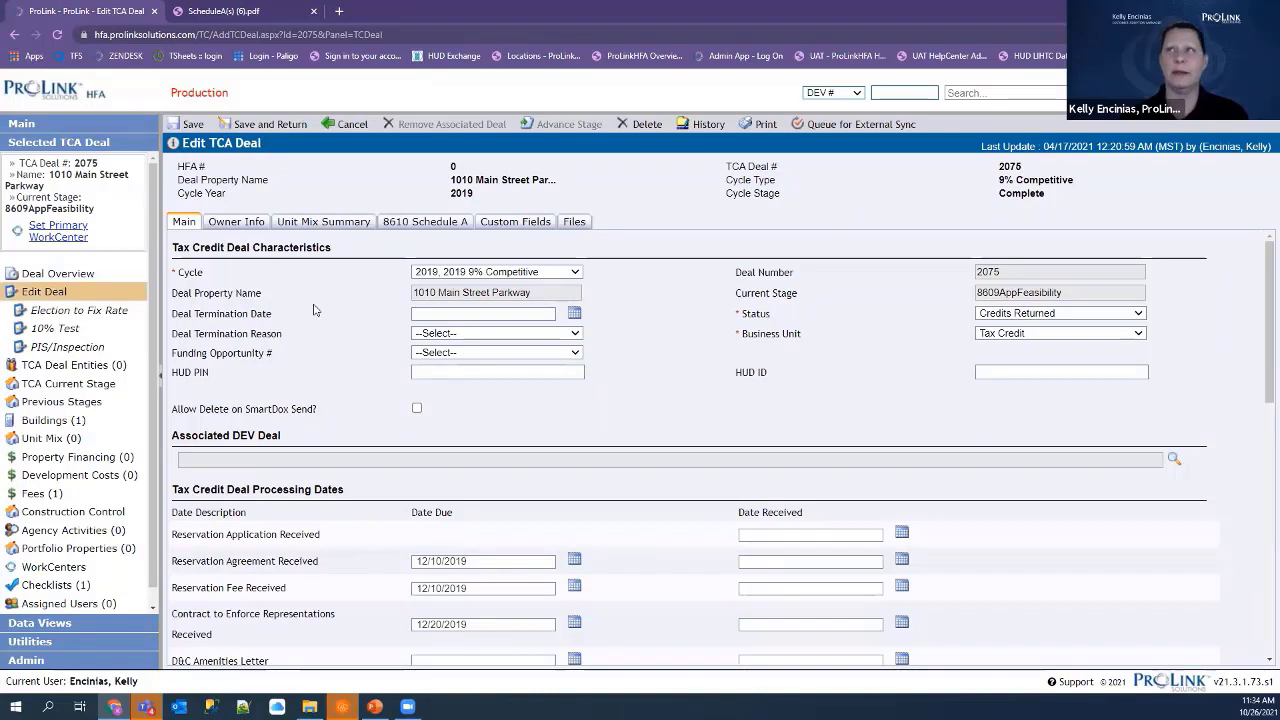
click(225, 222)
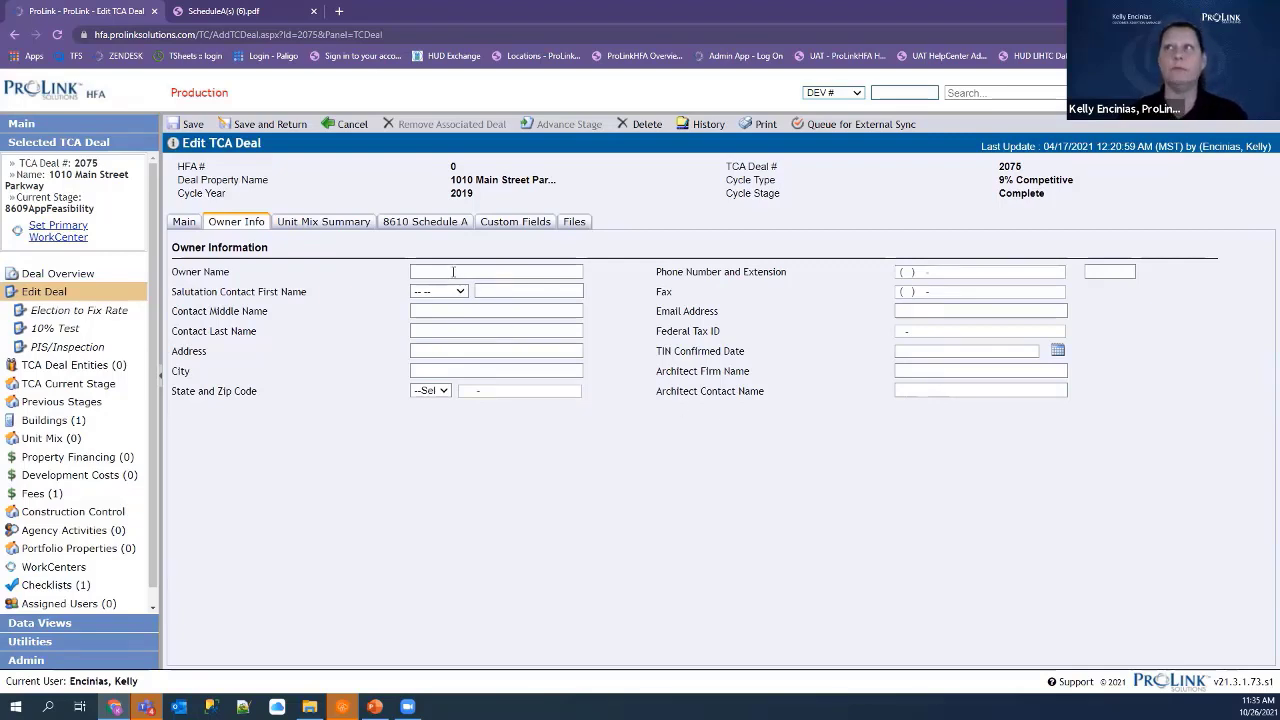
Step: Fill in the owner name, federal tax ID, street address and city, then save the deal
click(454, 272)
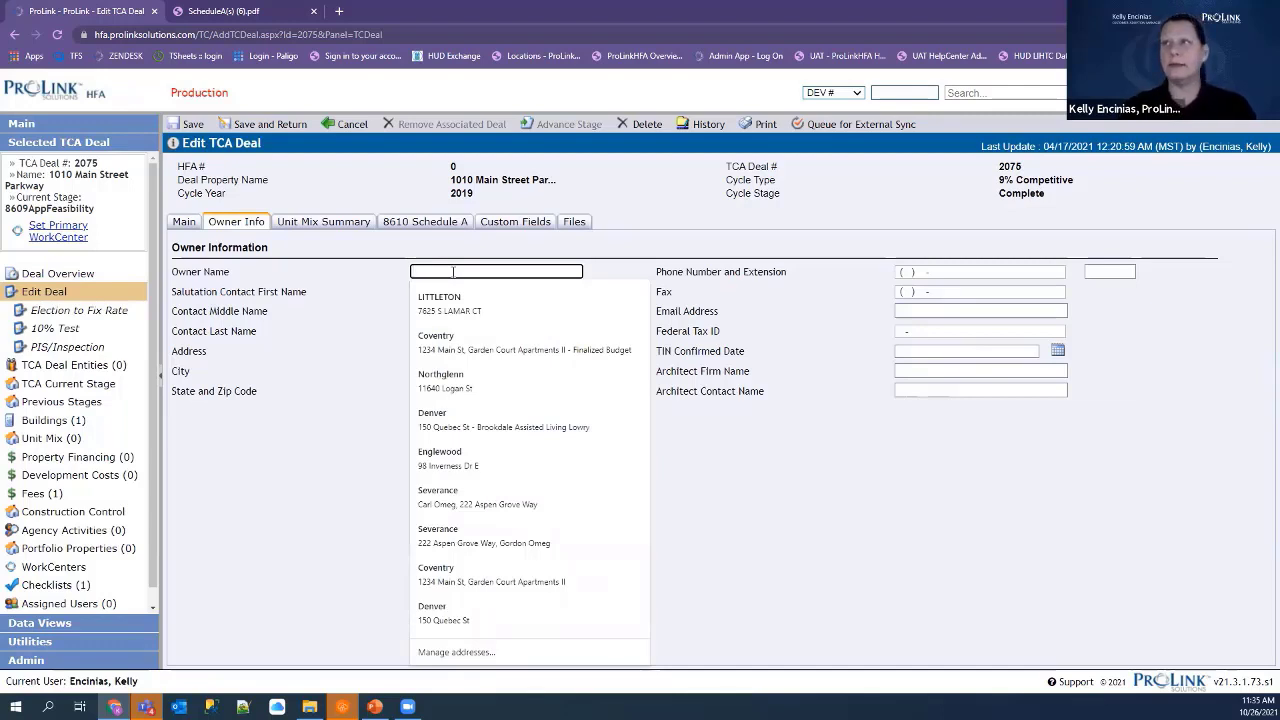
text(Ow)
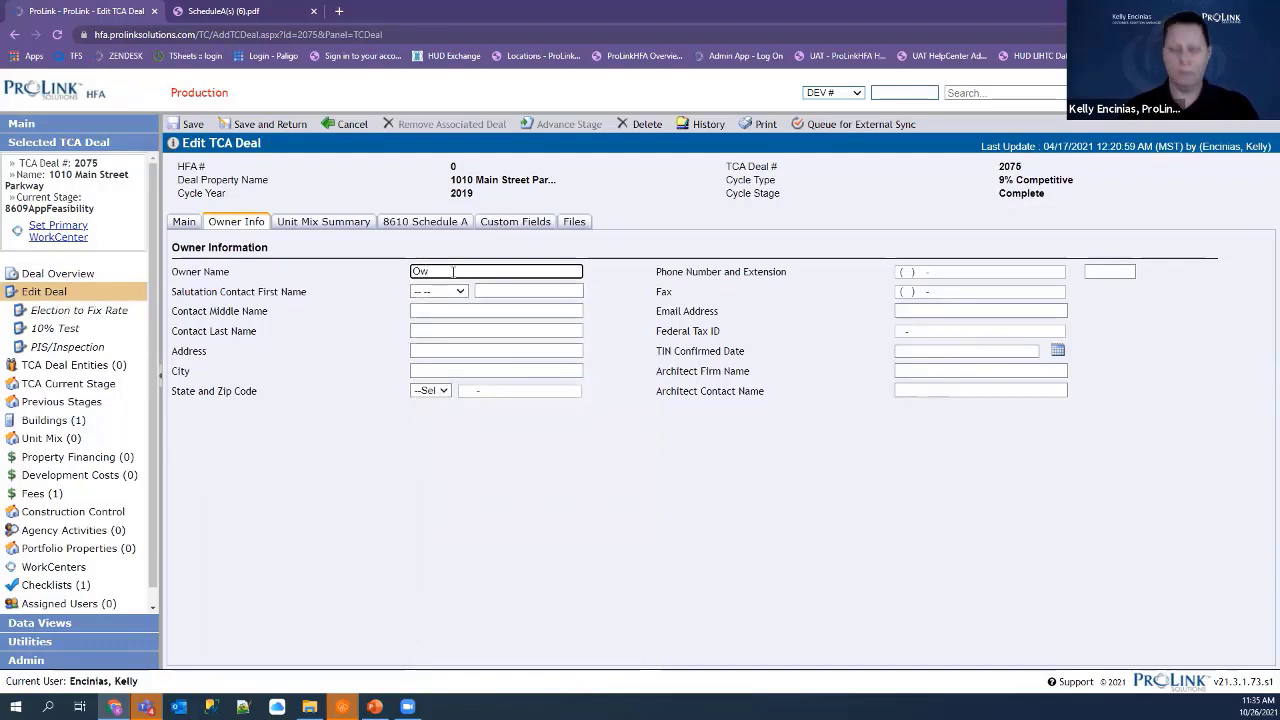
text(ner Name)
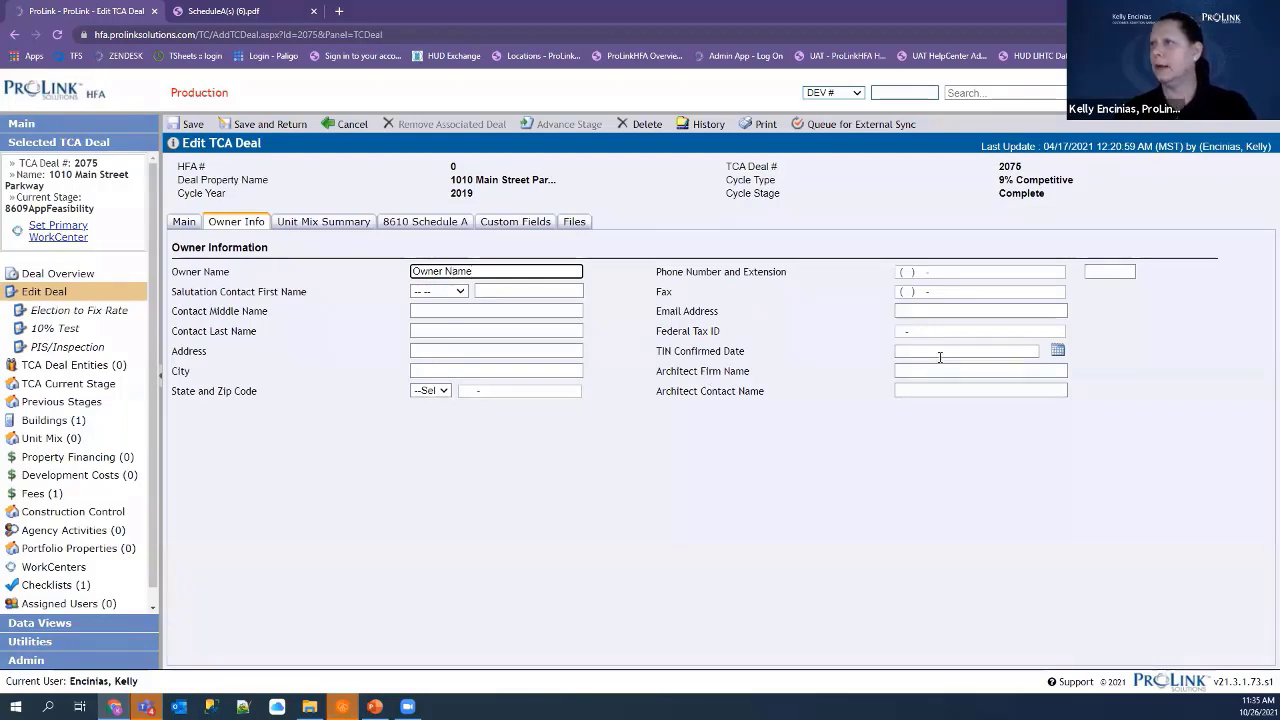
click(898, 331)
text(9999999999)
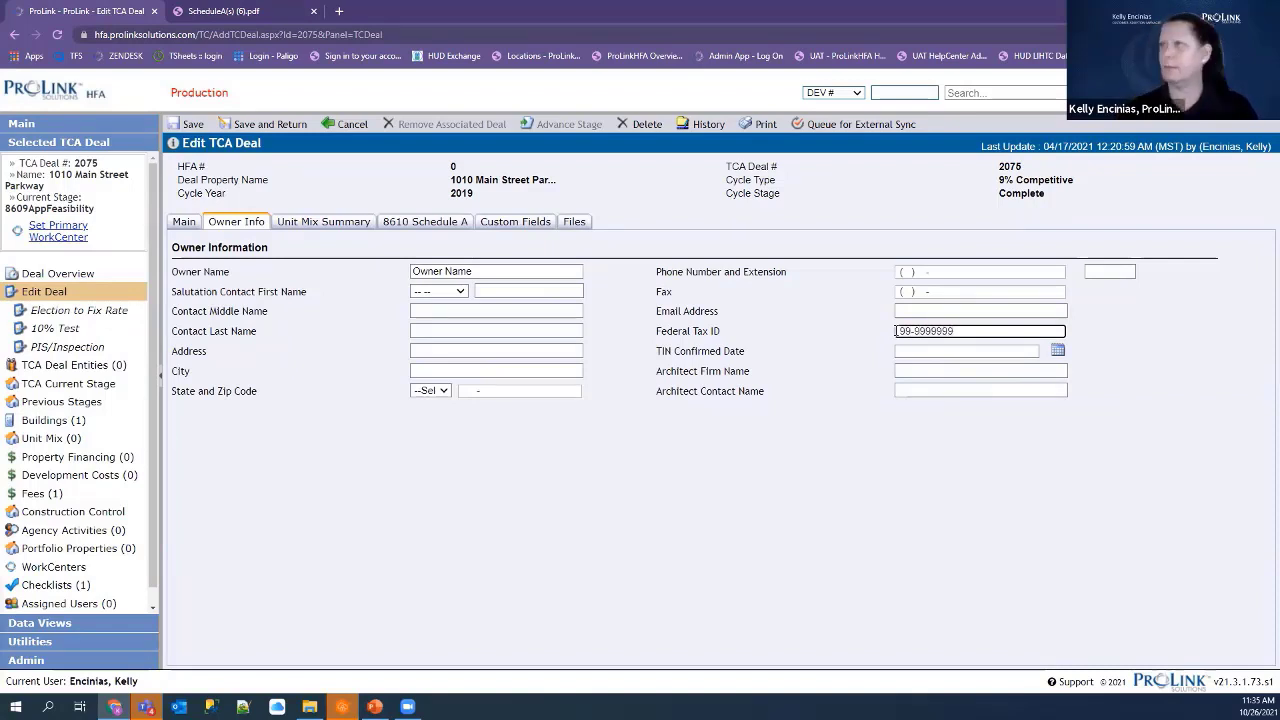
click(452, 351)
text(1234)
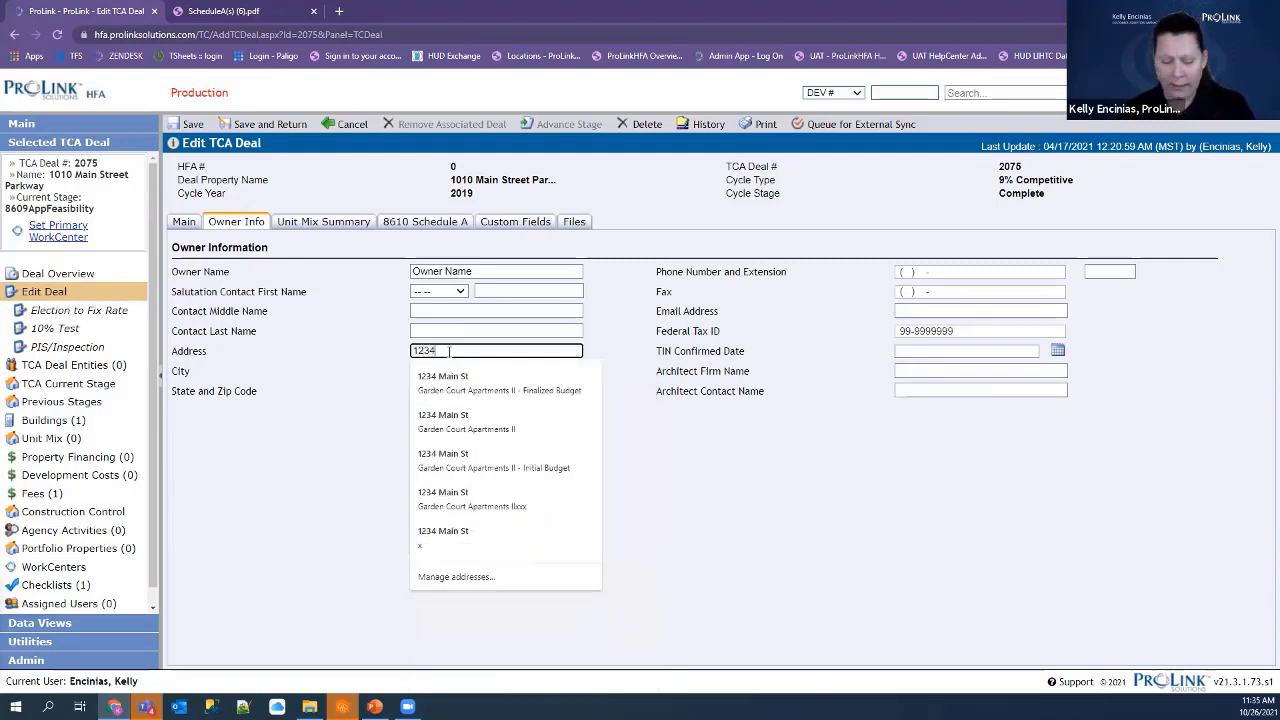
text( Main St)
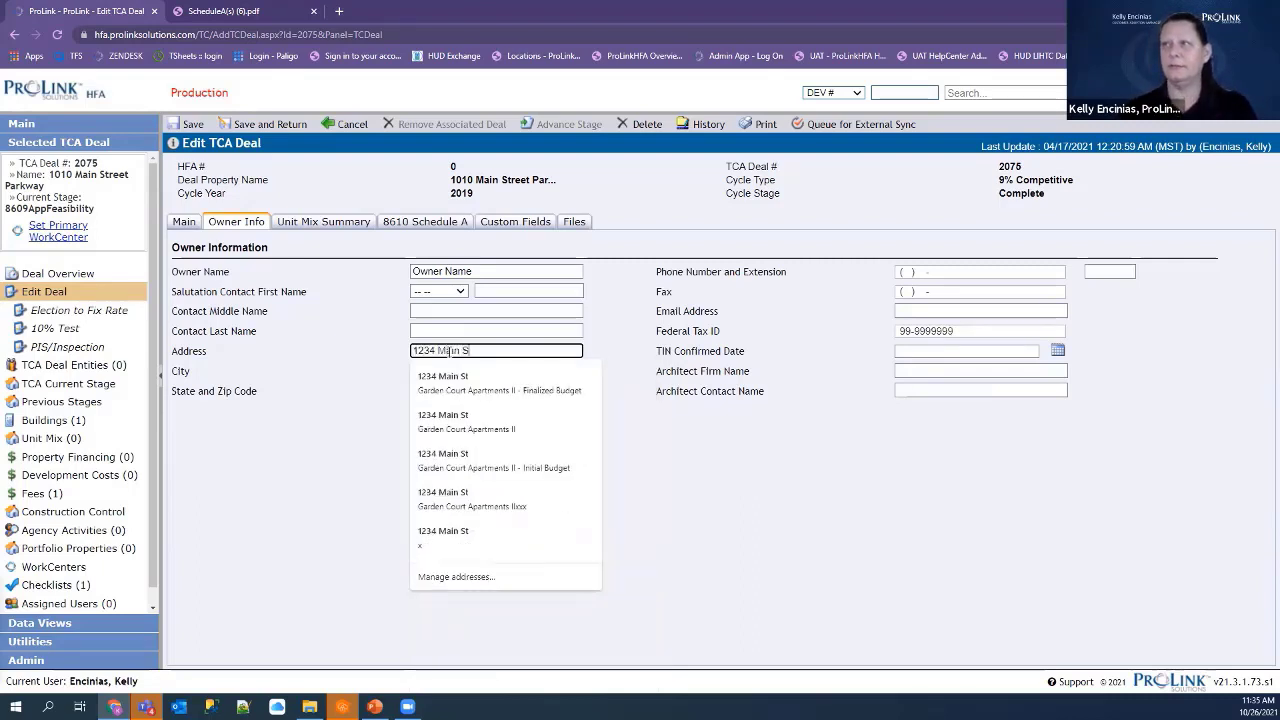
click(381, 391)
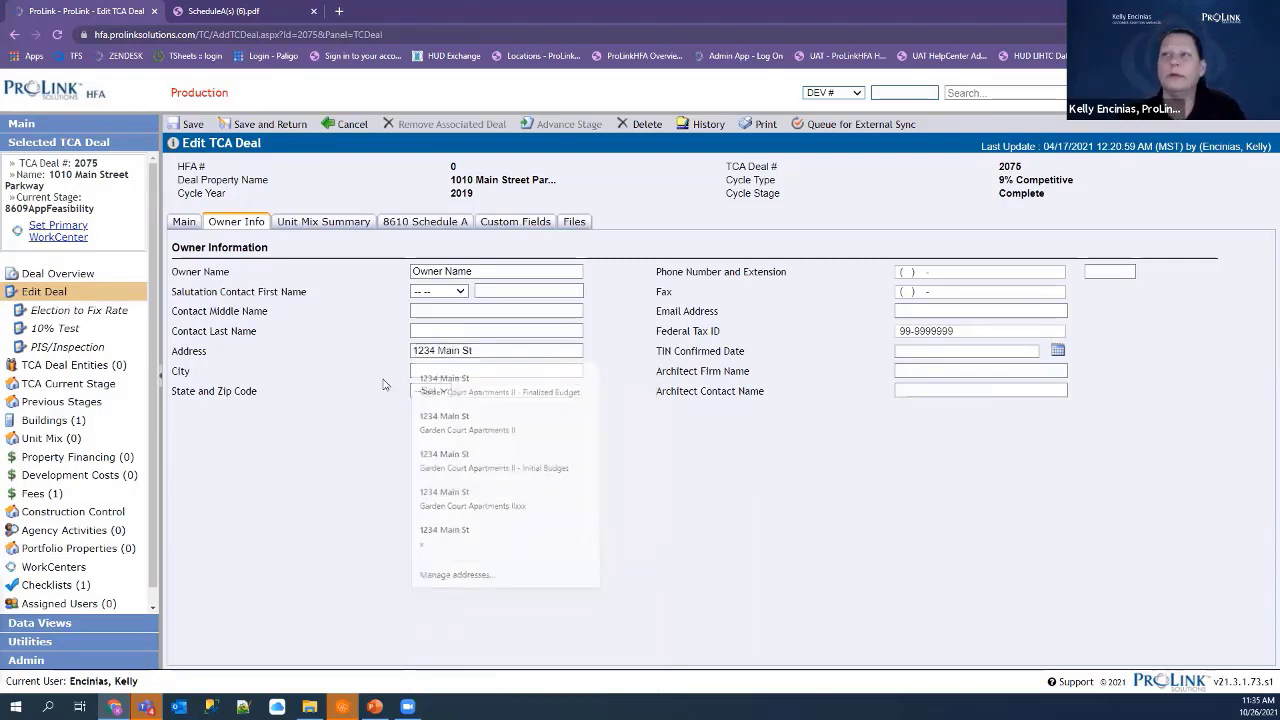
click(427, 370)
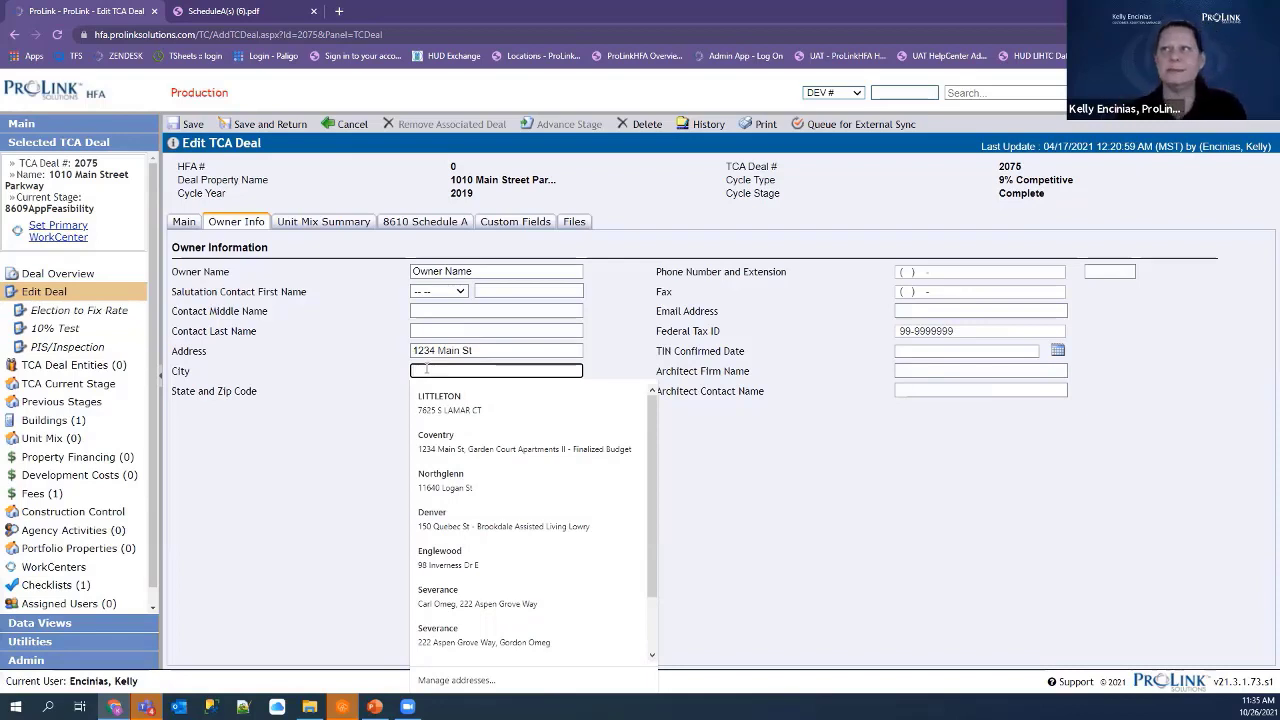
text(Littleton)
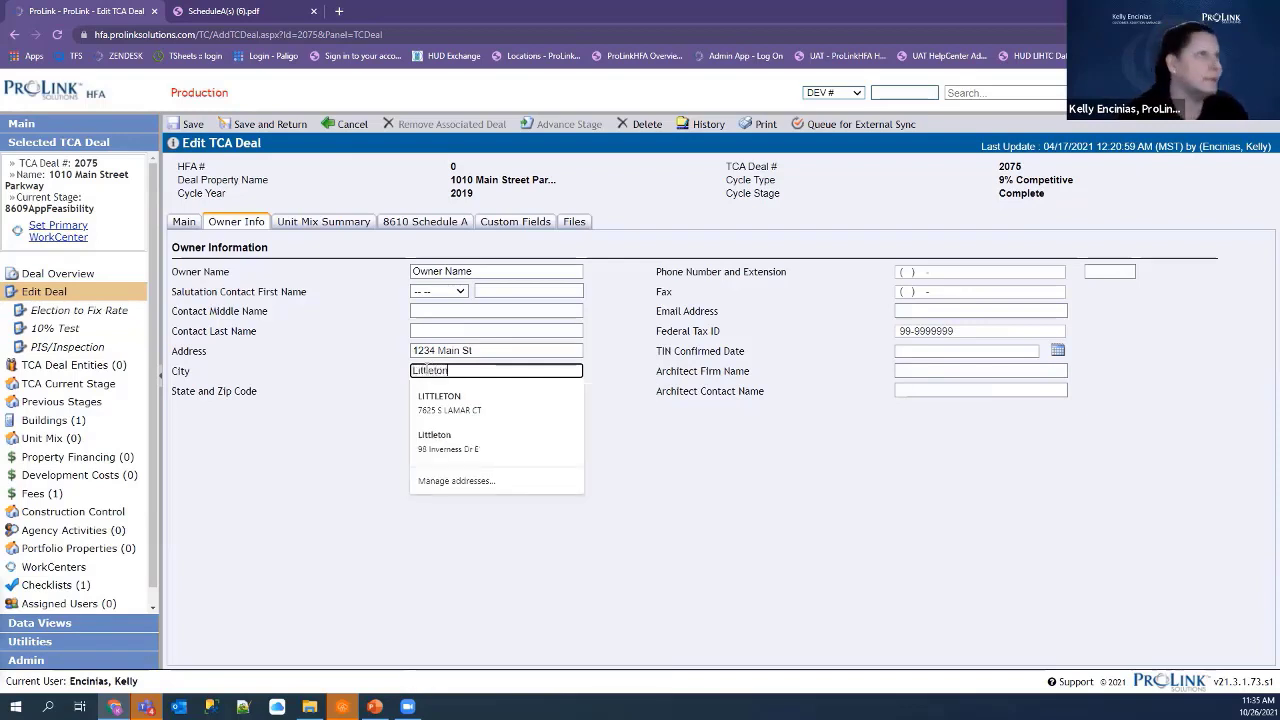
click(394, 402)
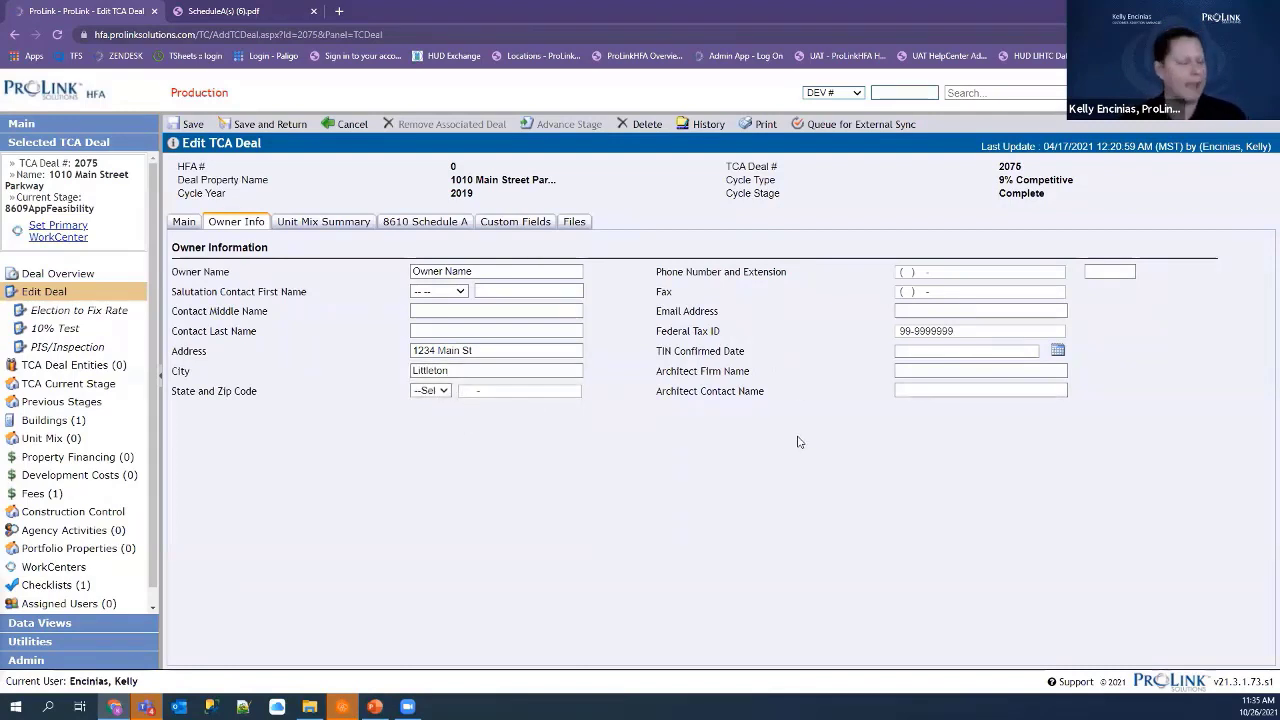
click(193, 125)
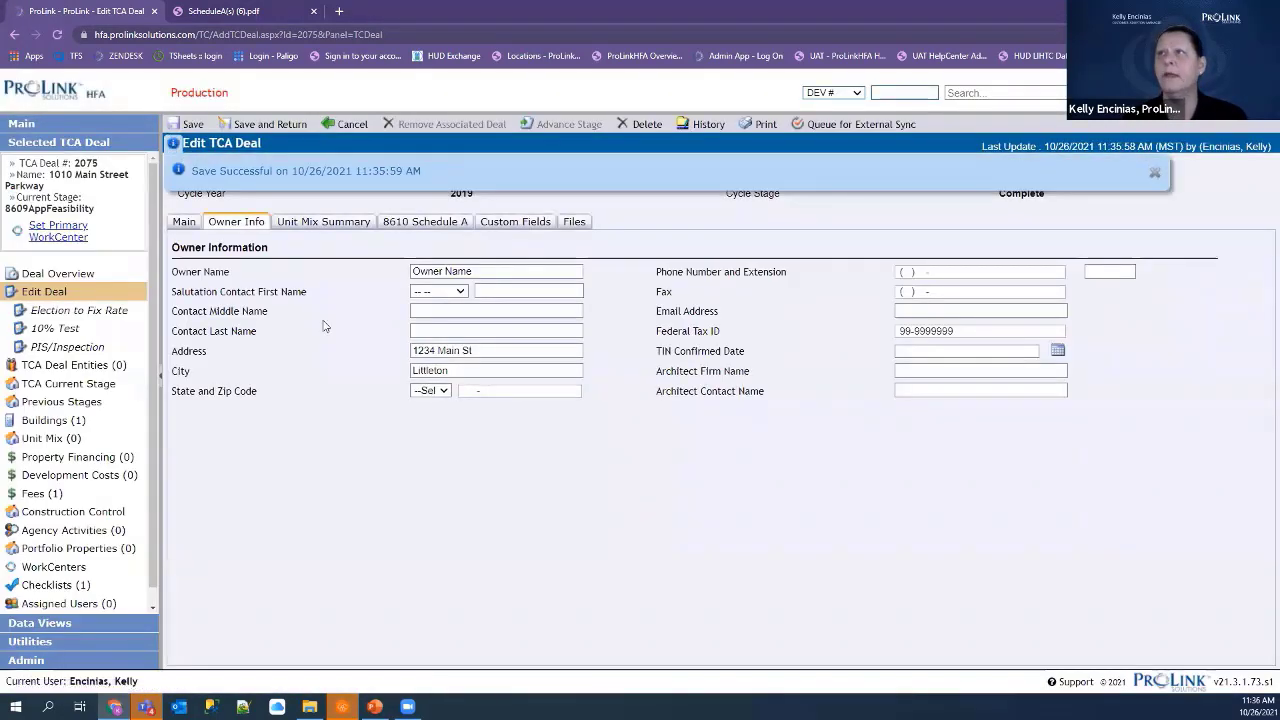
Step: Delete deal 2075's only Schedule A record from its 8610 Schedule A tab
click(418, 223)
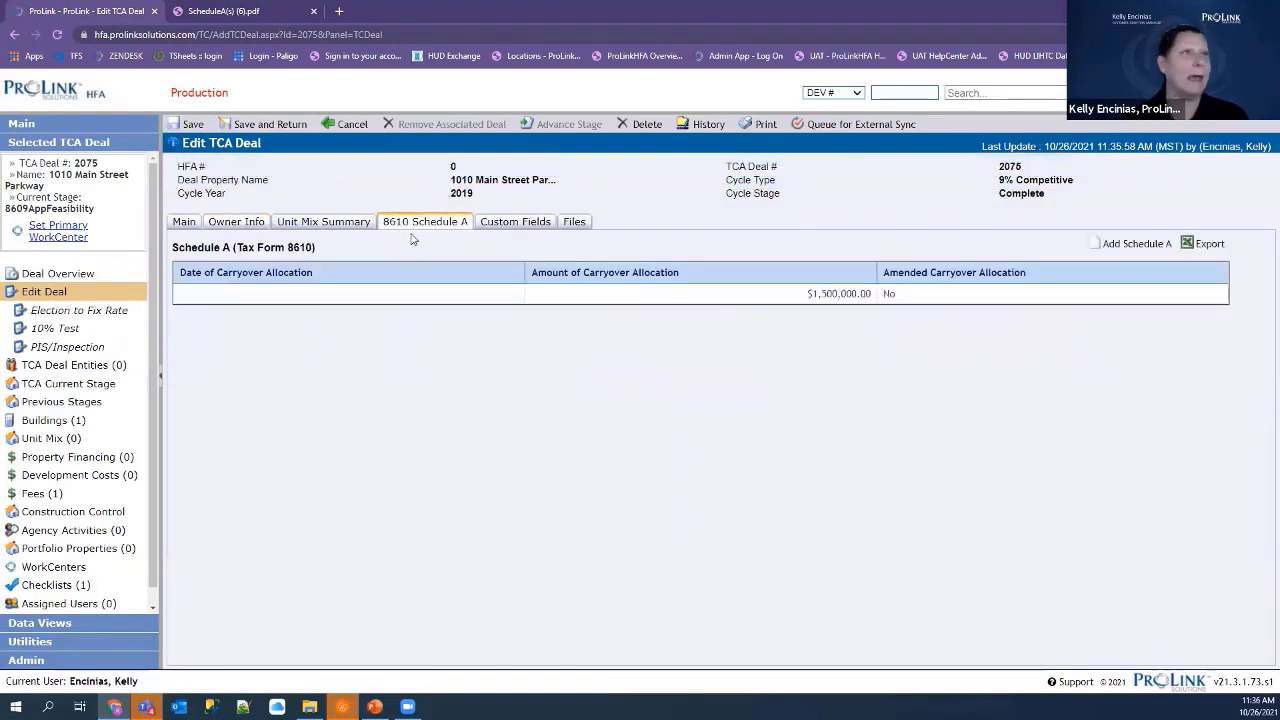
click(457, 307)
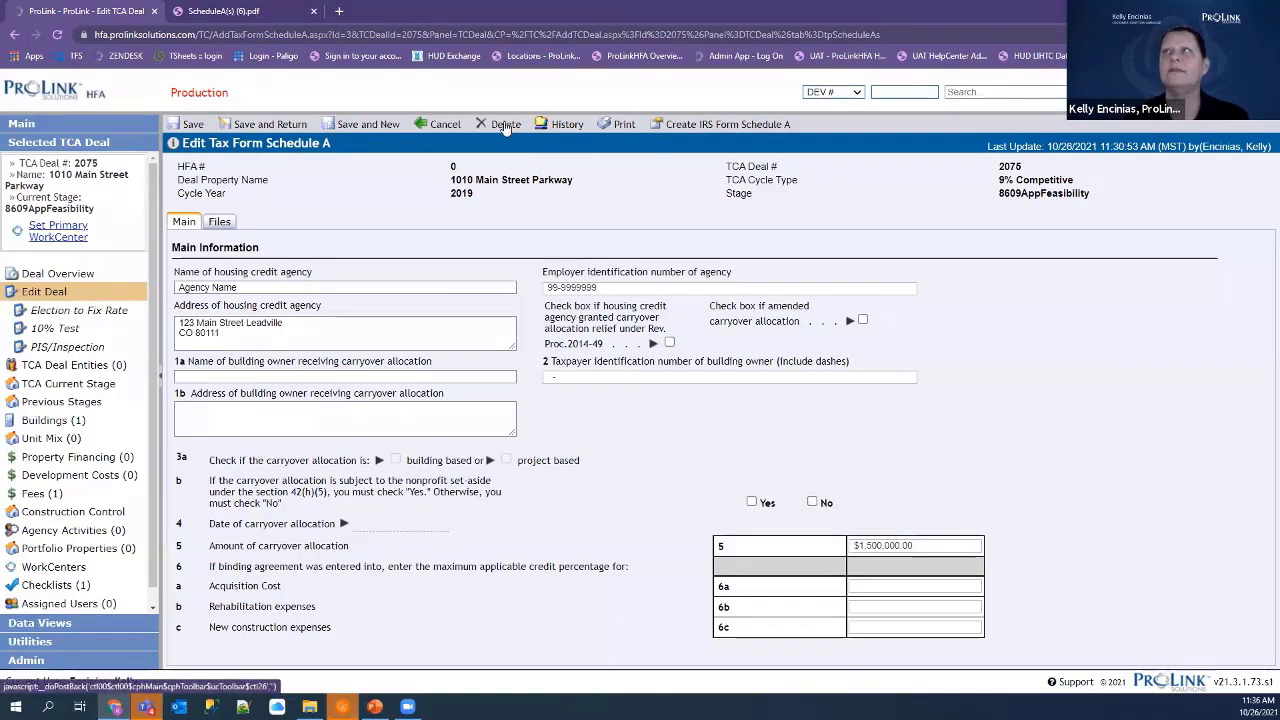
click(506, 125)
click(695, 112)
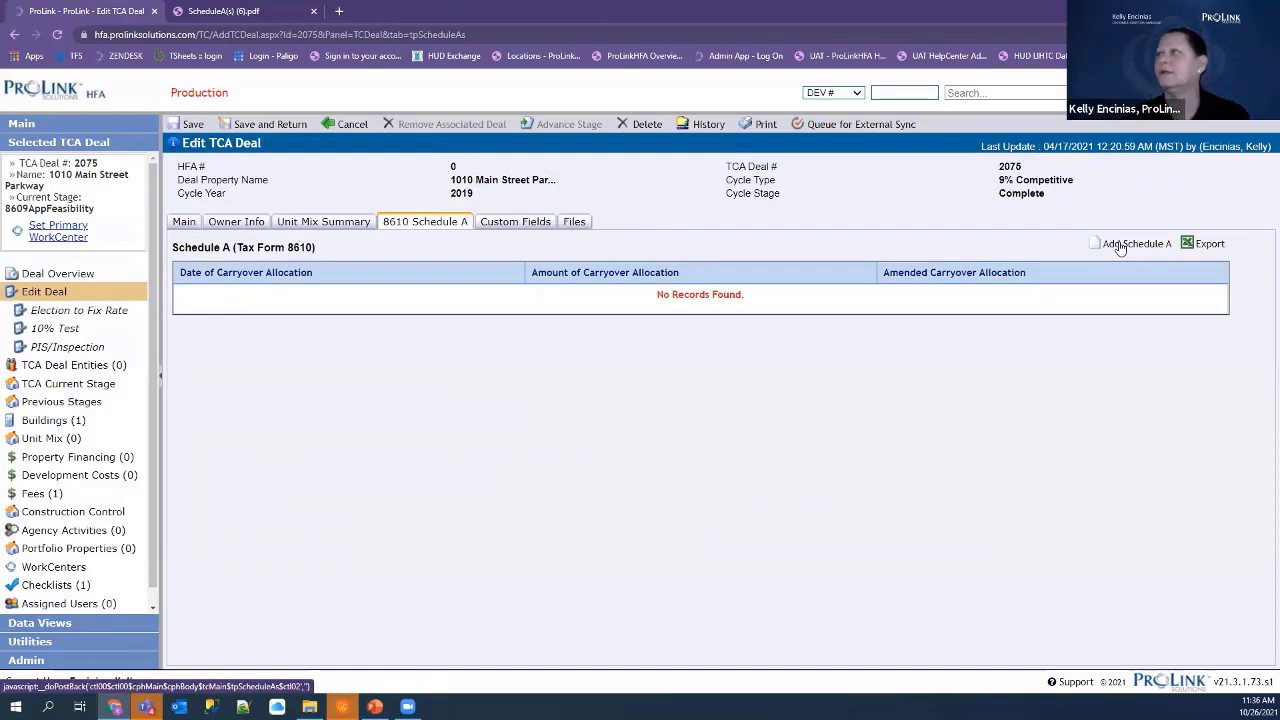
Step: Add a new Schedule A for the deal, then go to Utilities > Tax Form 8610
click(1120, 245)
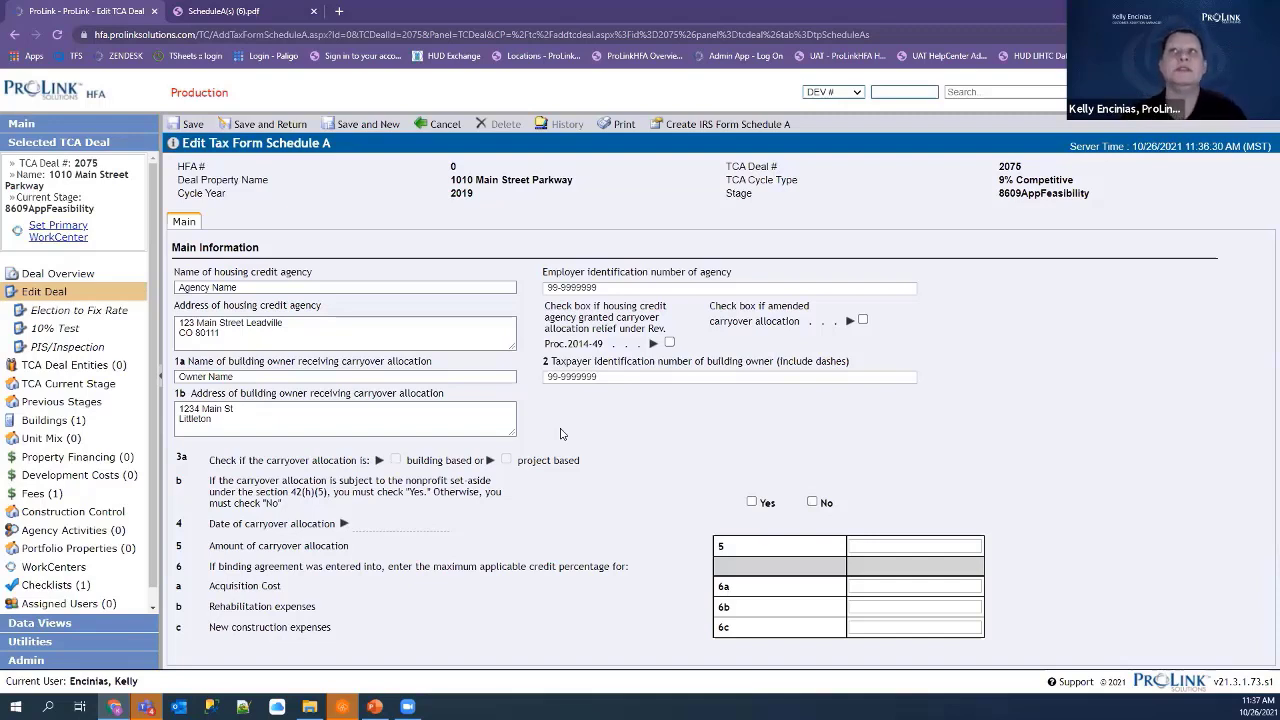
click(95, 645)
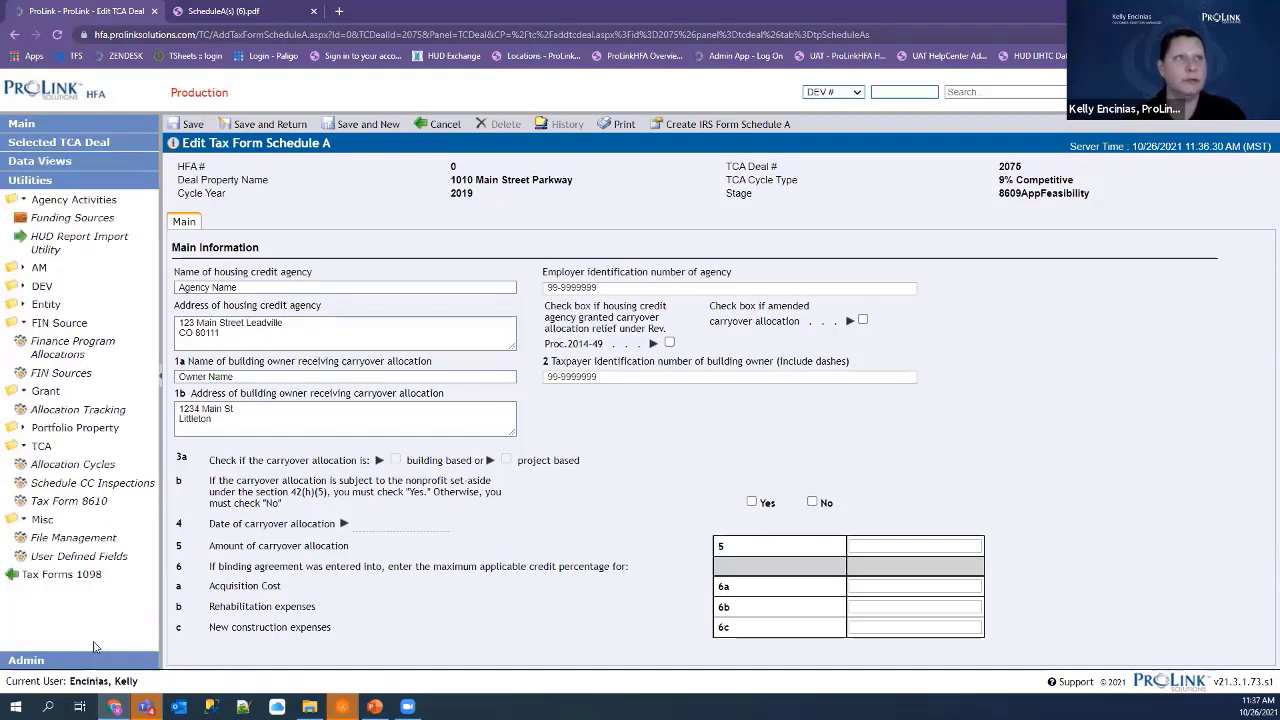
click(90, 510)
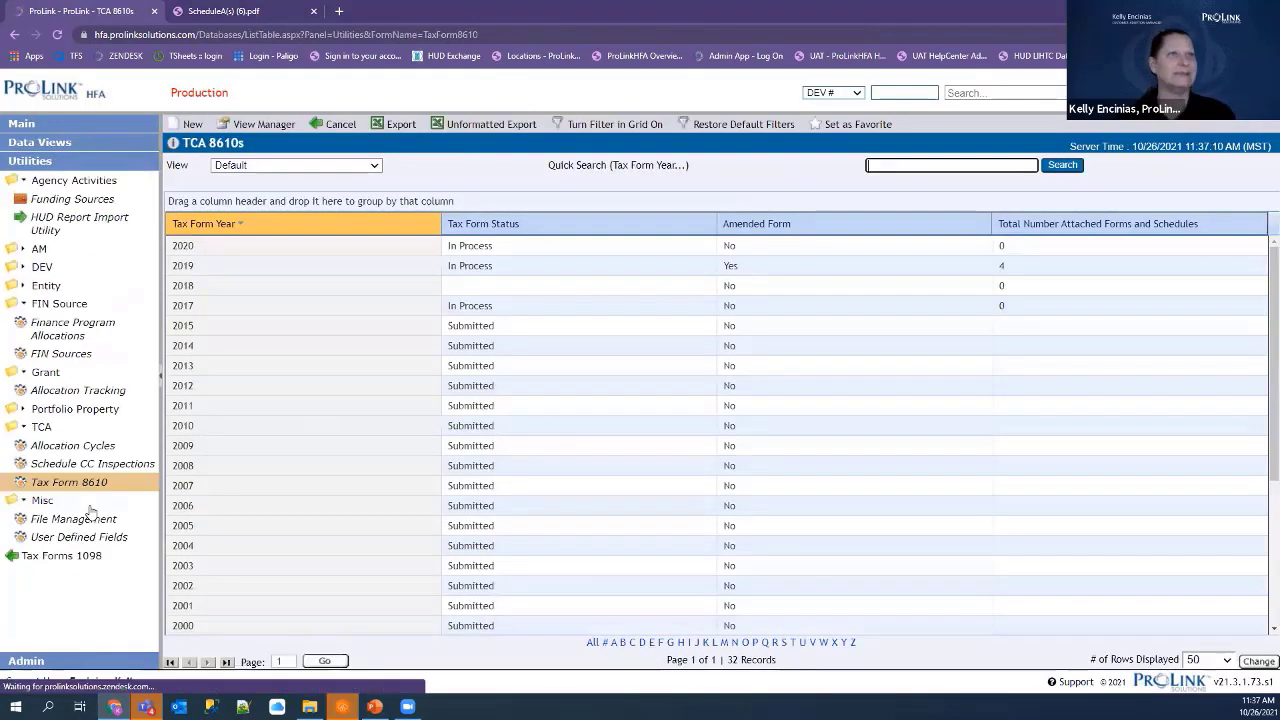
Step: Open the 2020 Form 8610 and check its Associated 8609(s) and empty Schedule A(s) sections
click(378, 253)
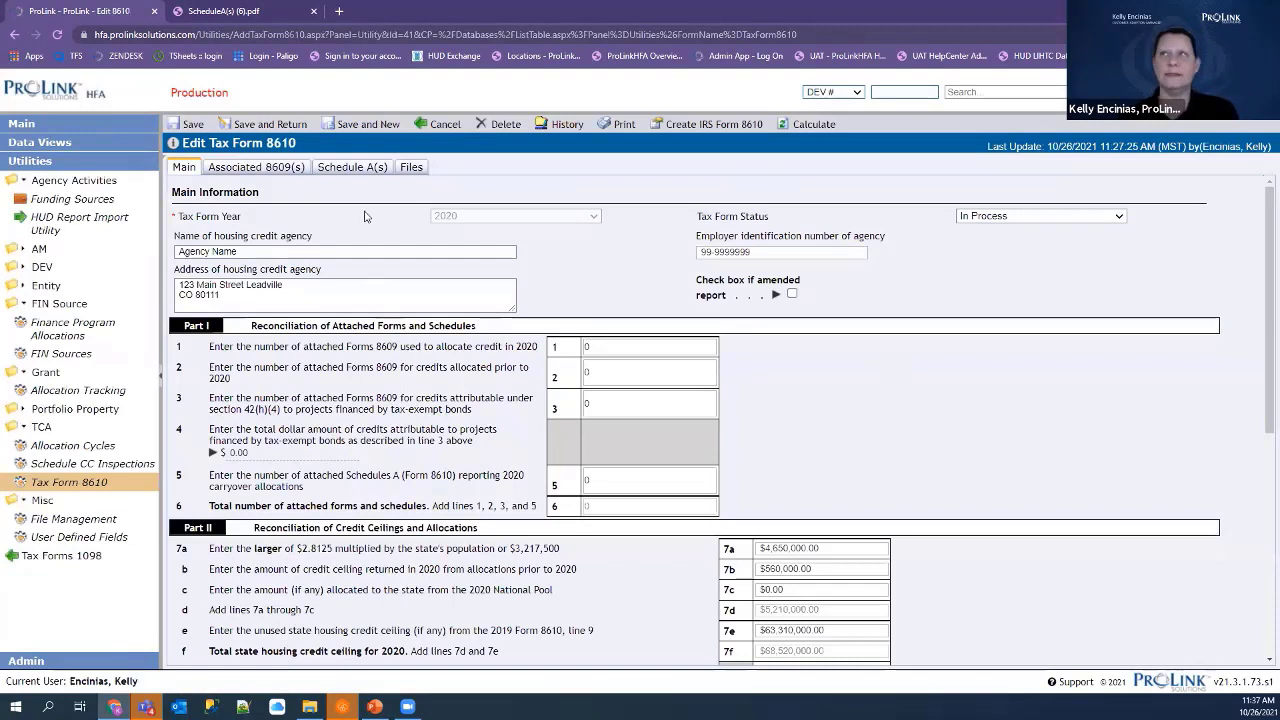
click(247, 168)
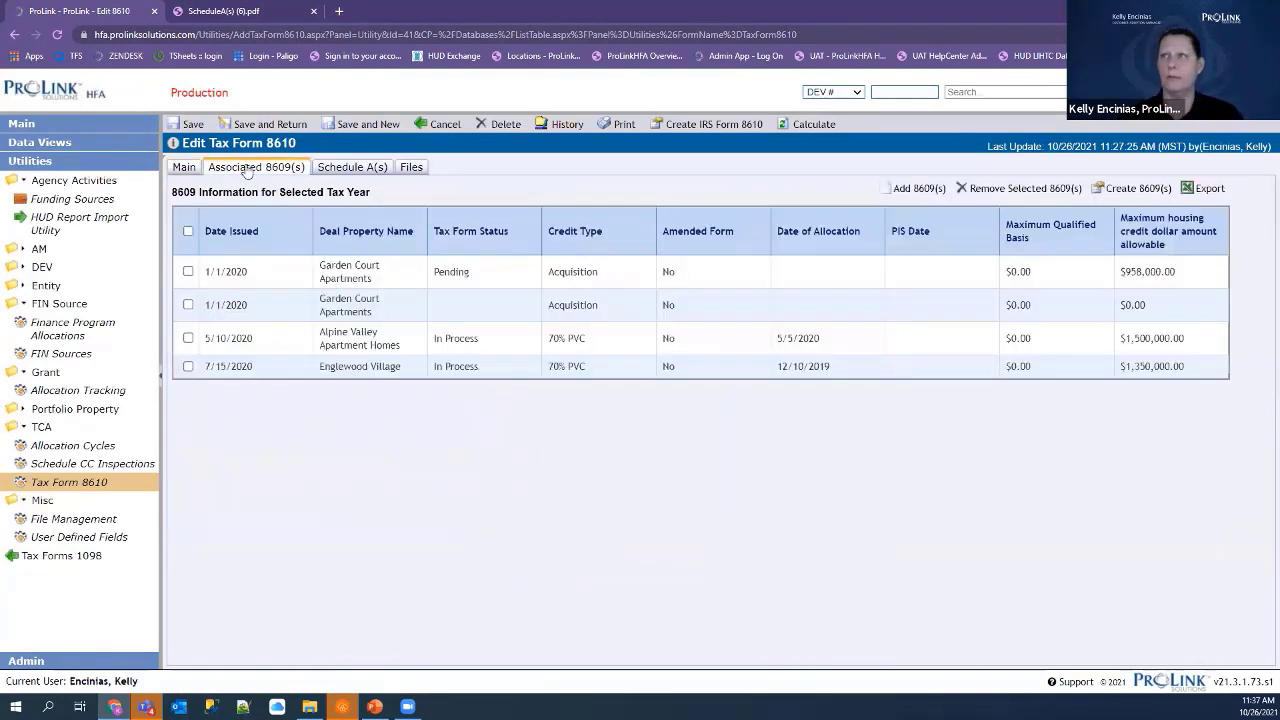
click(345, 172)
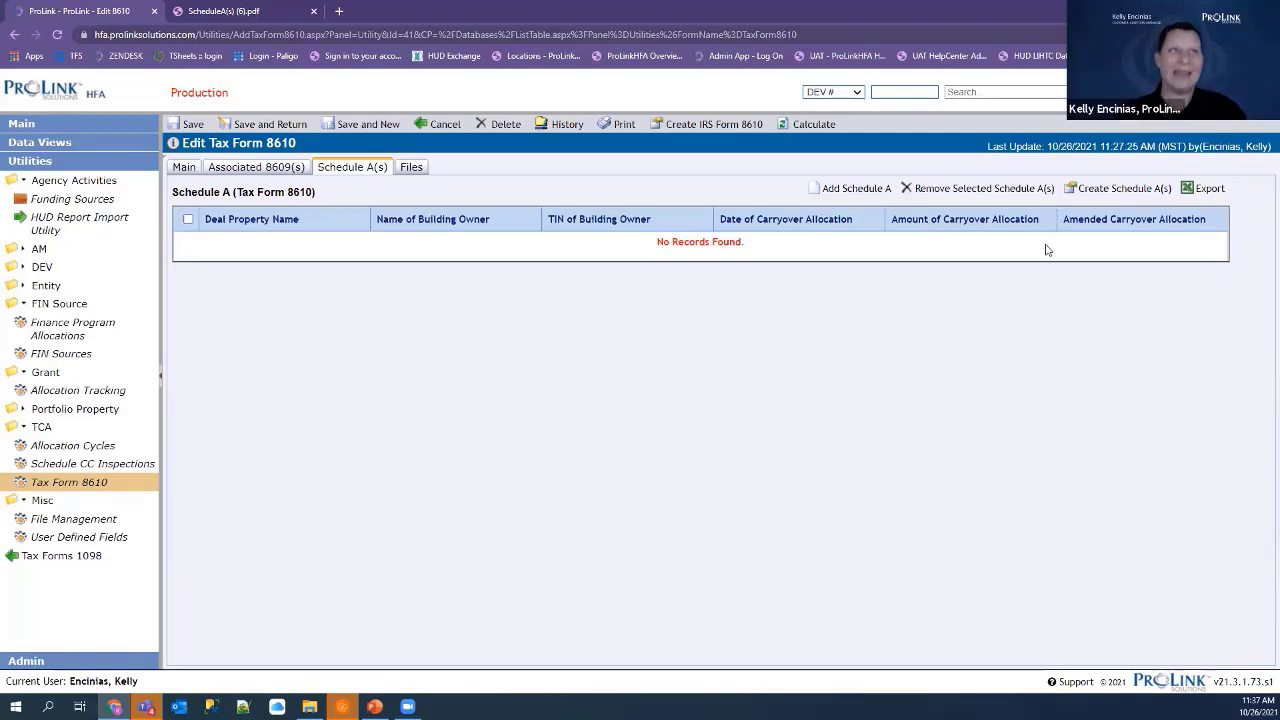
Step: Add Garden Court Apartments ($3,500,000.00 carryover) as a Schedule A using the Status filter
click(853, 190)
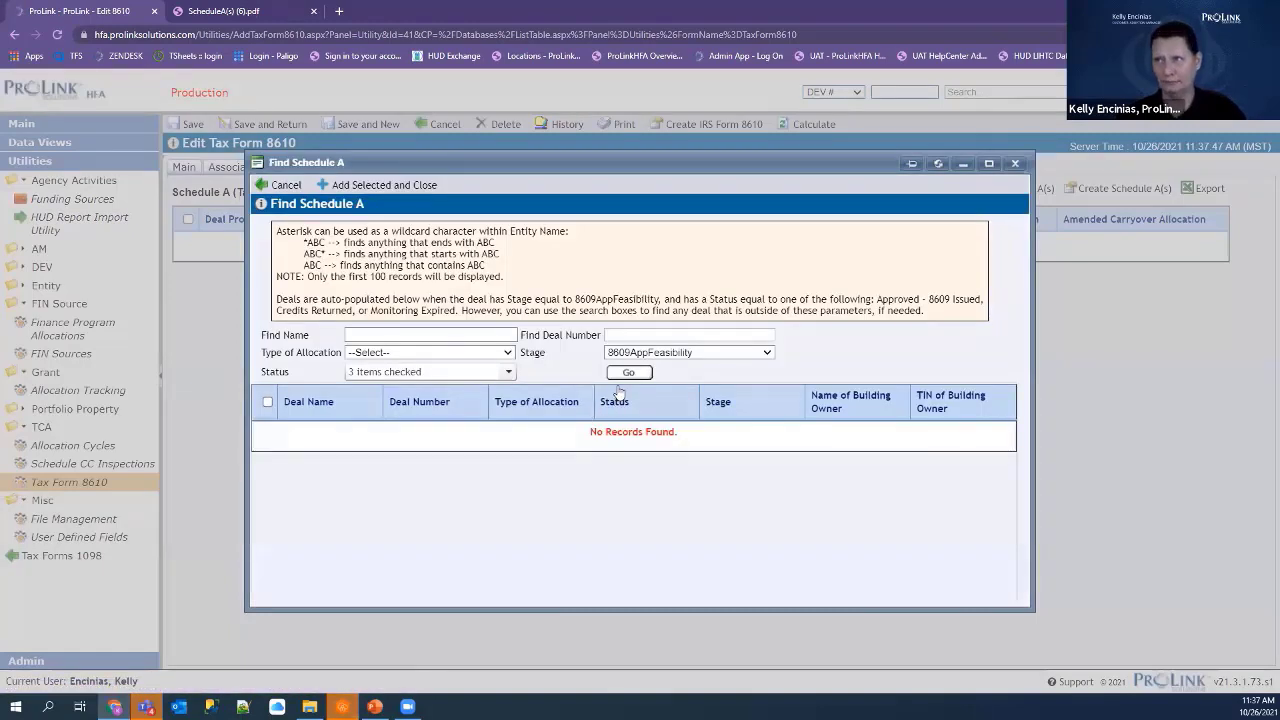
click(509, 373)
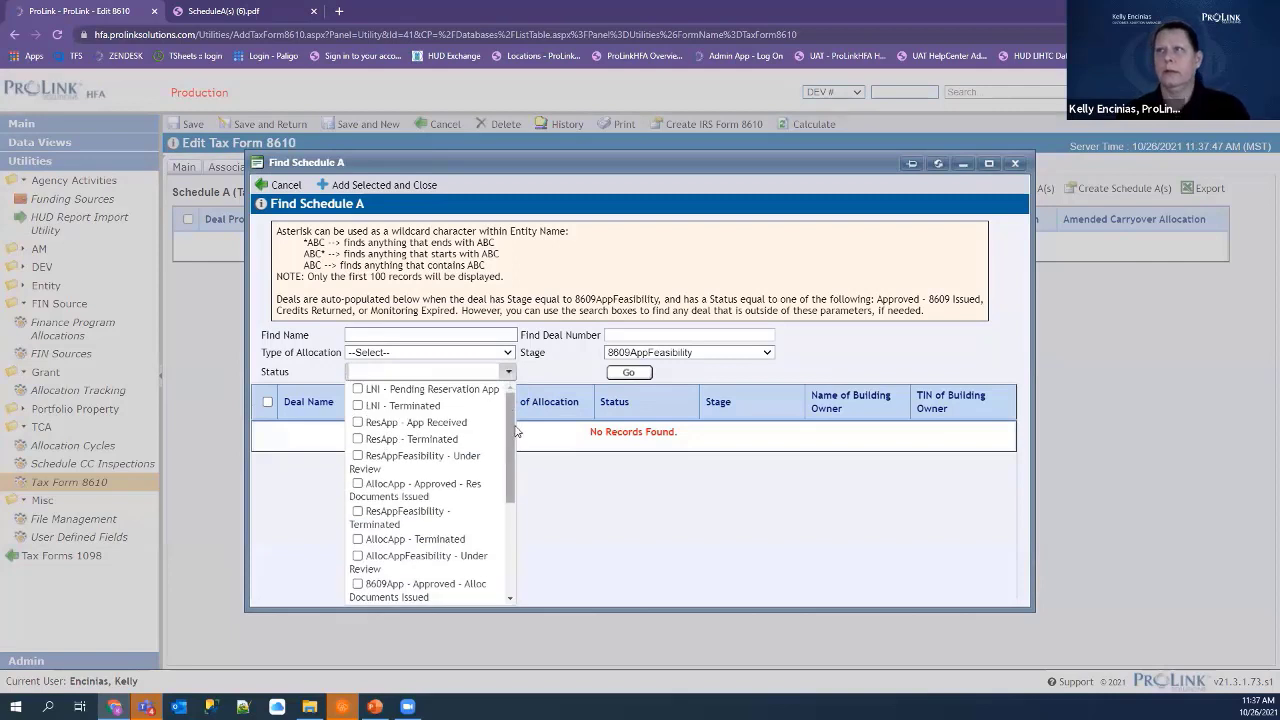
drag(511, 425, 504, 520)
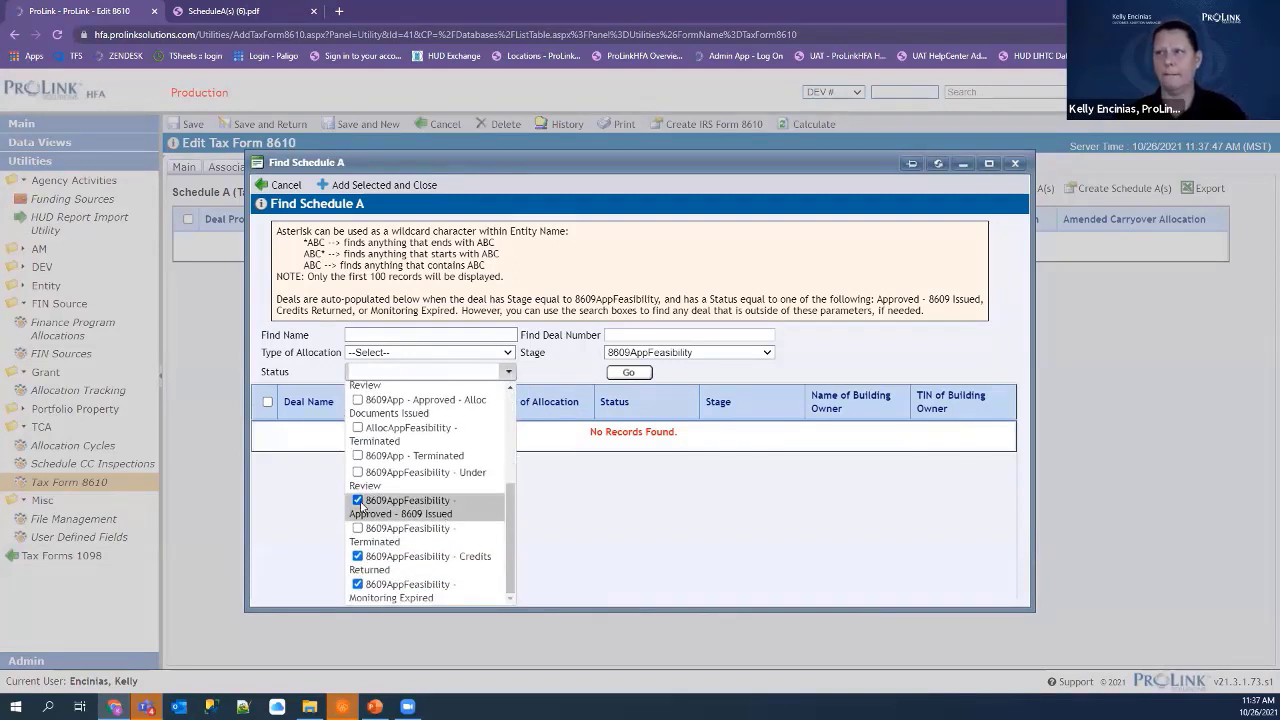
click(309, 460)
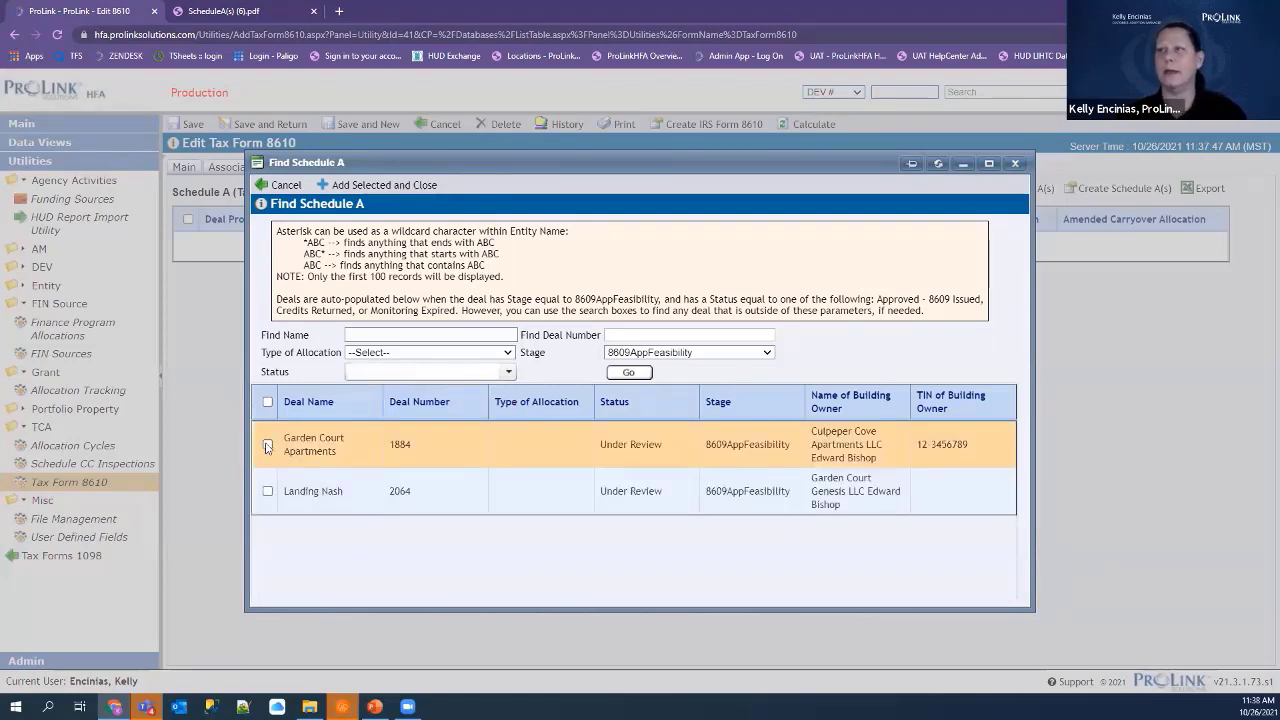
click(267, 446)
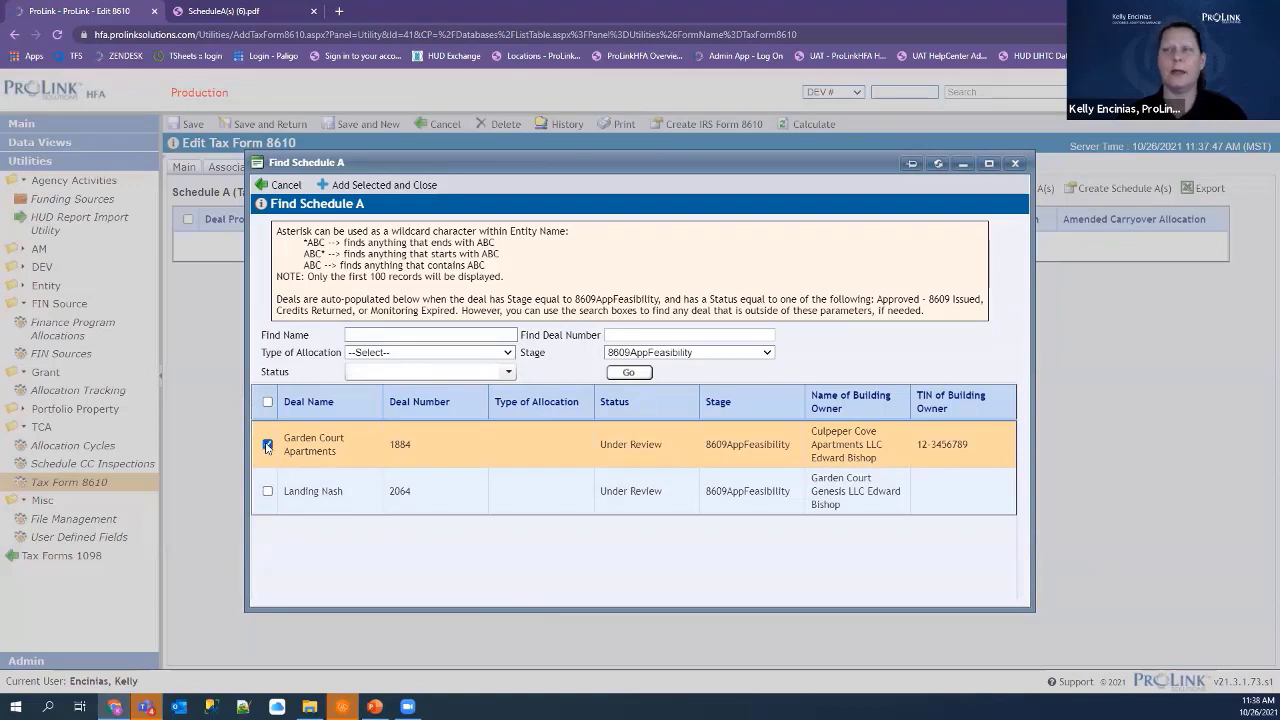
click(389, 188)
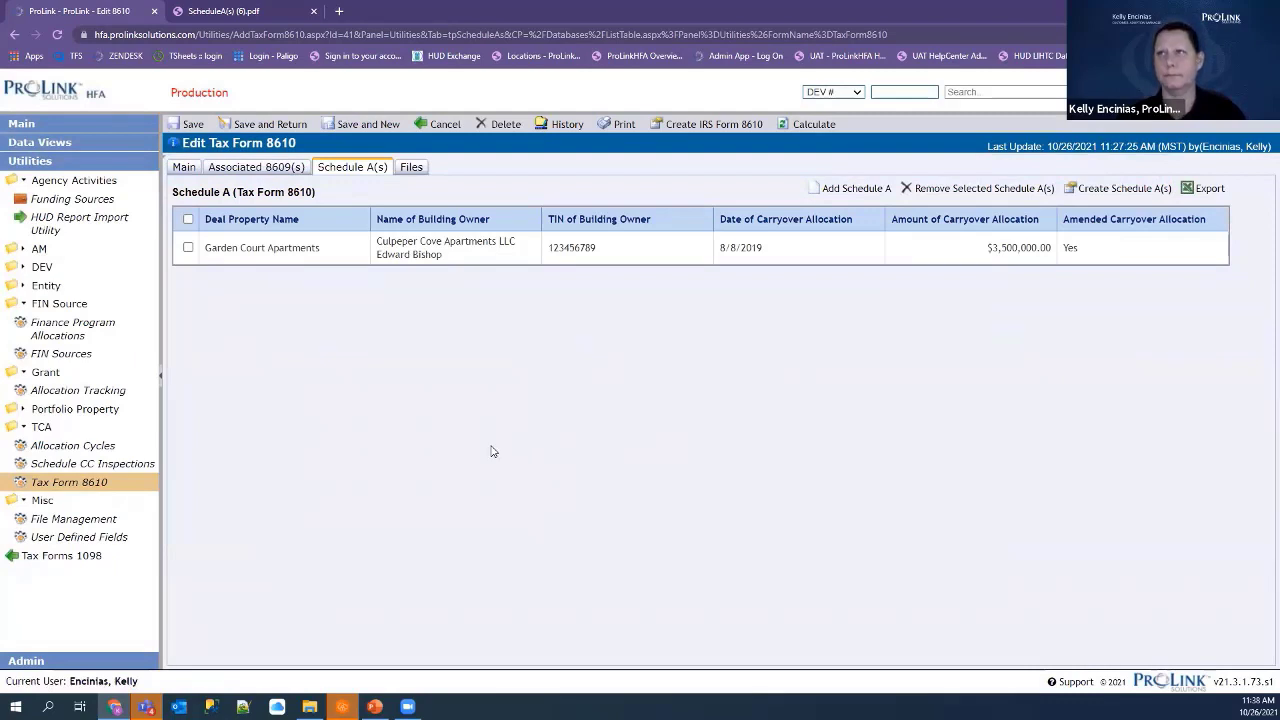
Step: Select the Garden Court Apartments Schedule A record and close the ScheduleA(s) (6).pdf tab
click(412, 247)
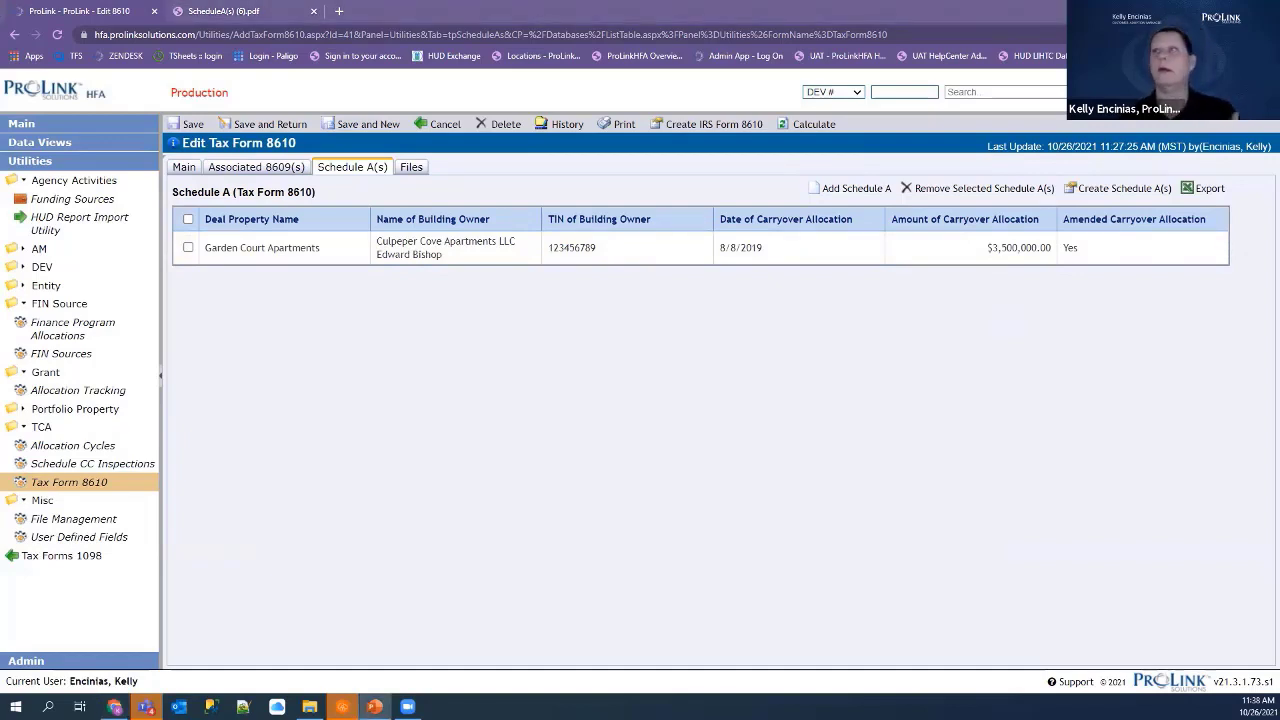
click(1106, 192)
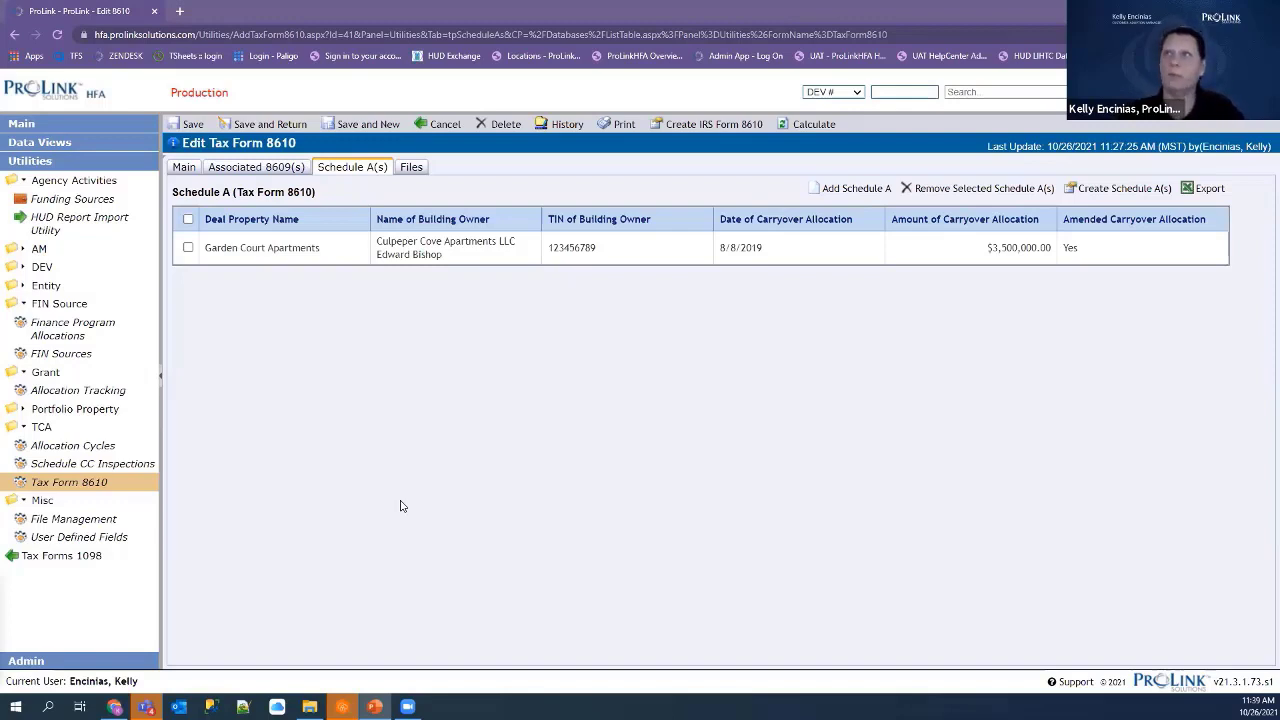
Step: Review the 2020 Form 8610 main details, Parts I–III, including the $68,520,000.00 credit ceiling
click(184, 168)
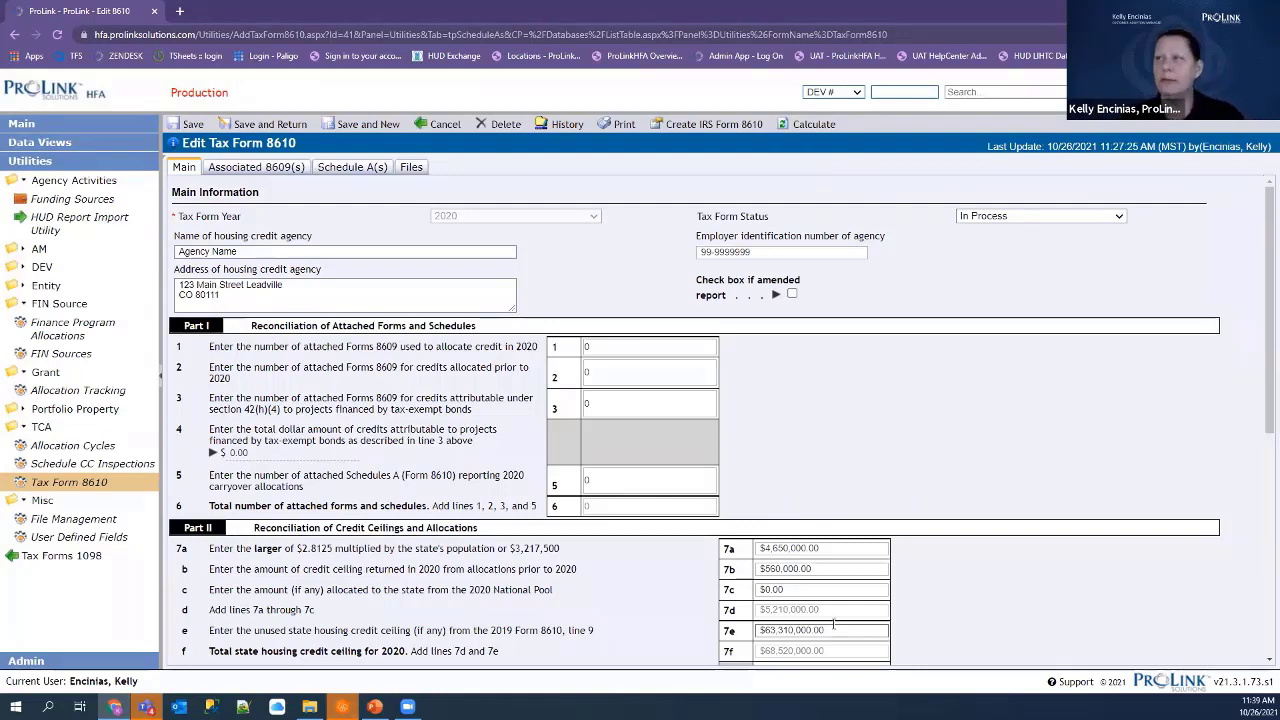
scroll(909, 606, down, 1)
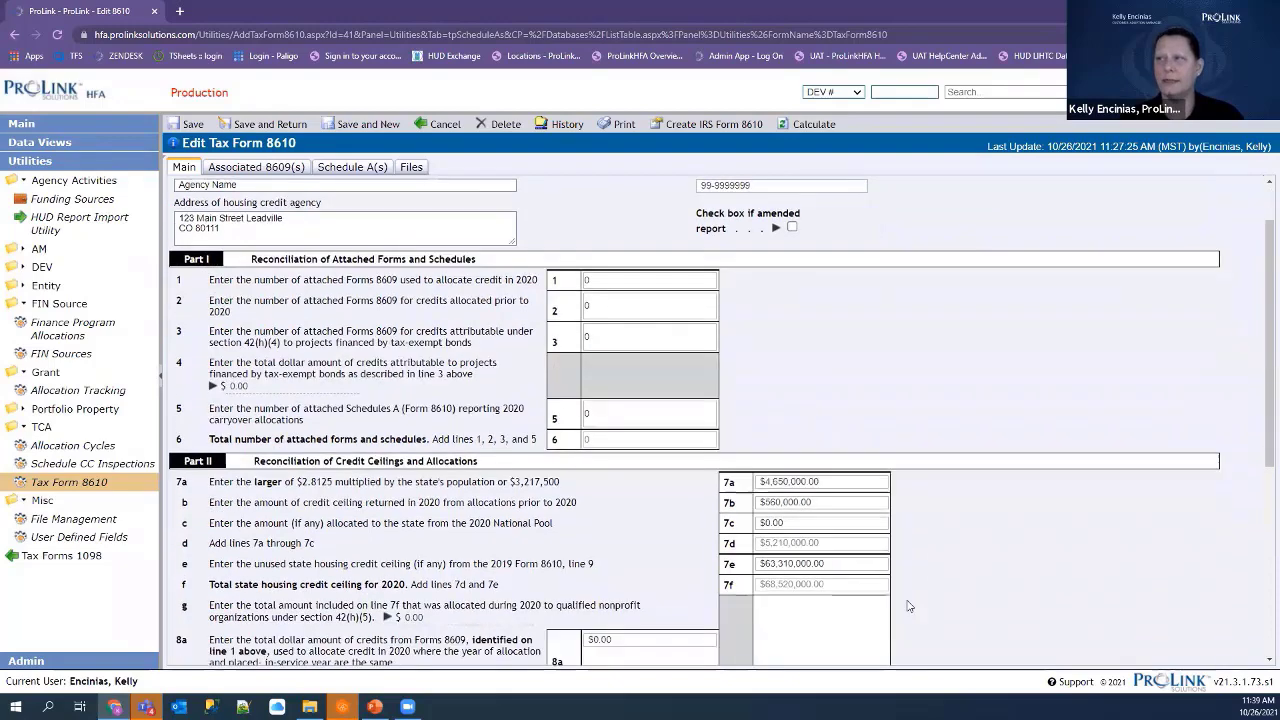
scroll(909, 606, down, 1)
scroll(909, 606, down, 2)
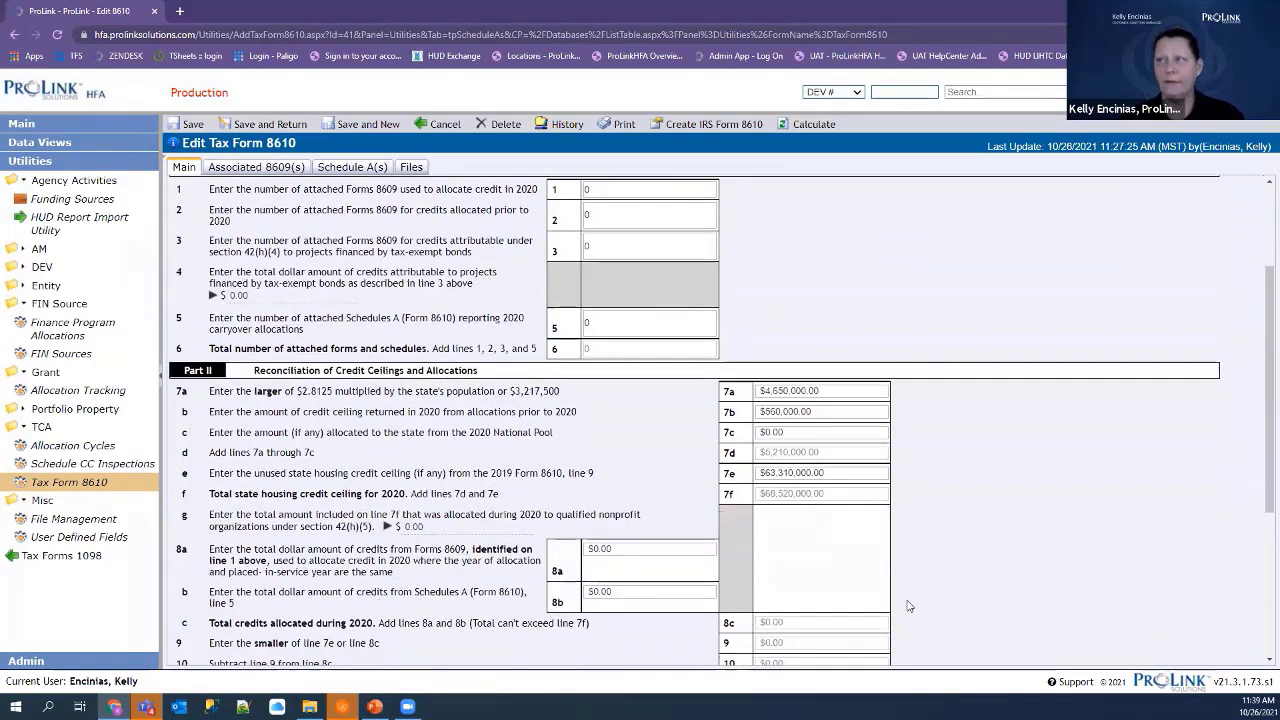
scroll(909, 606, down, 1)
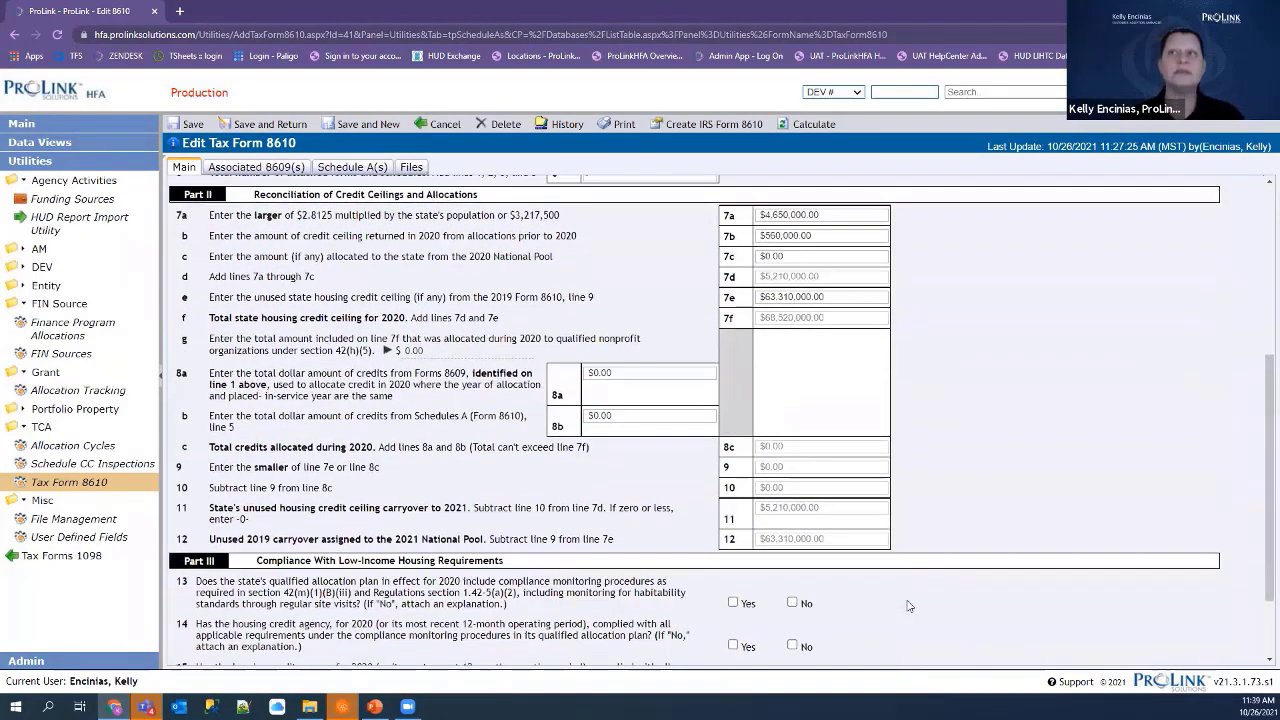
scroll(909, 606, up, 5)
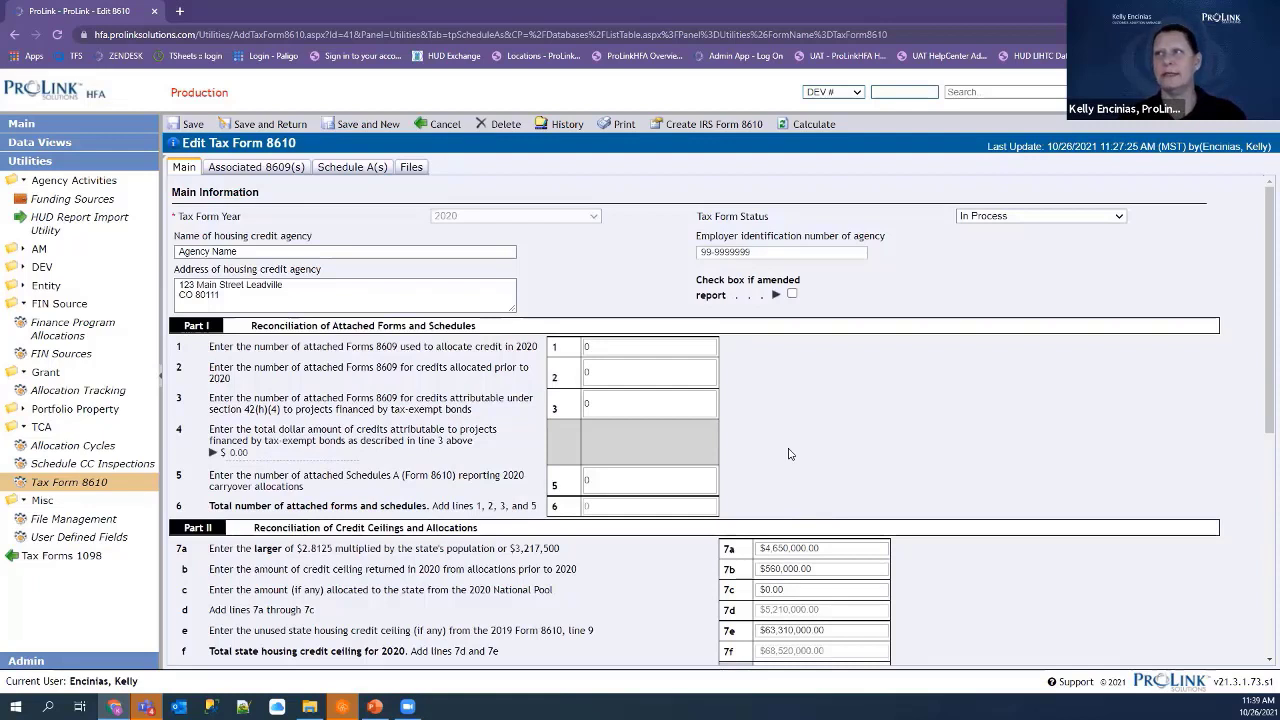
Step: Recalculate the 2020 Form 8610 to $4,850,000.00 credits allocated and save it
click(805, 128)
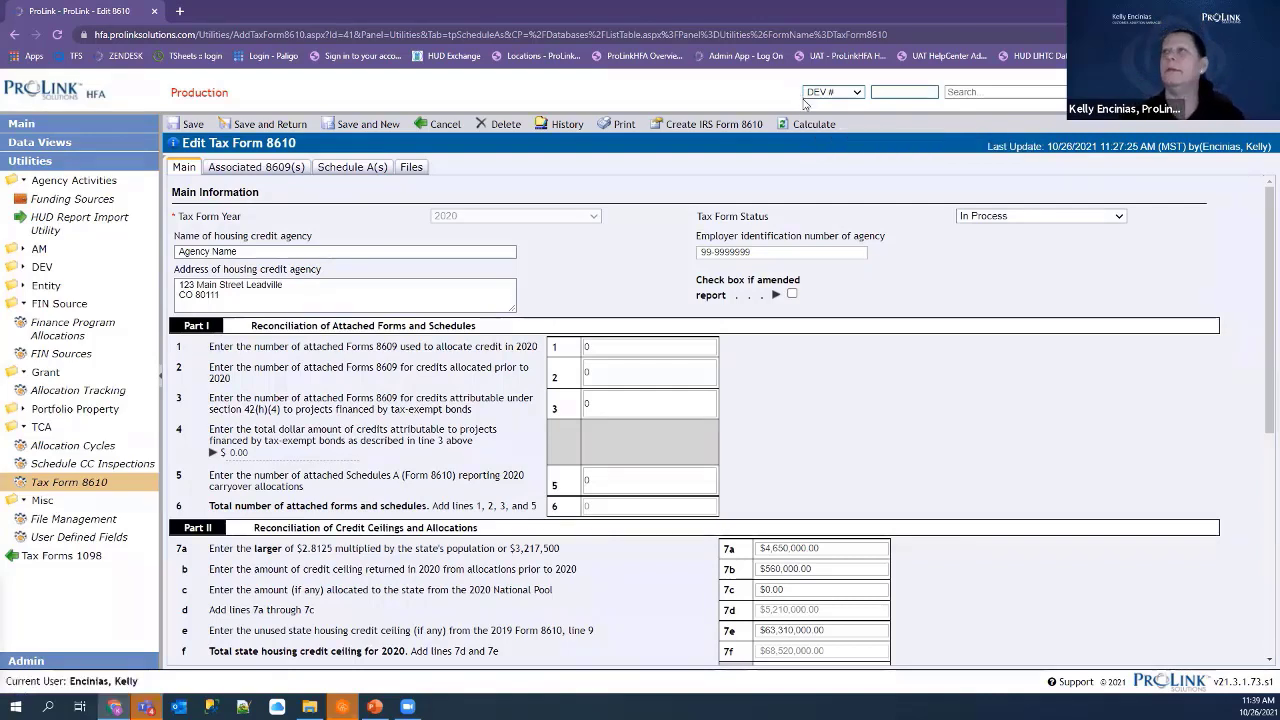
click(812, 124)
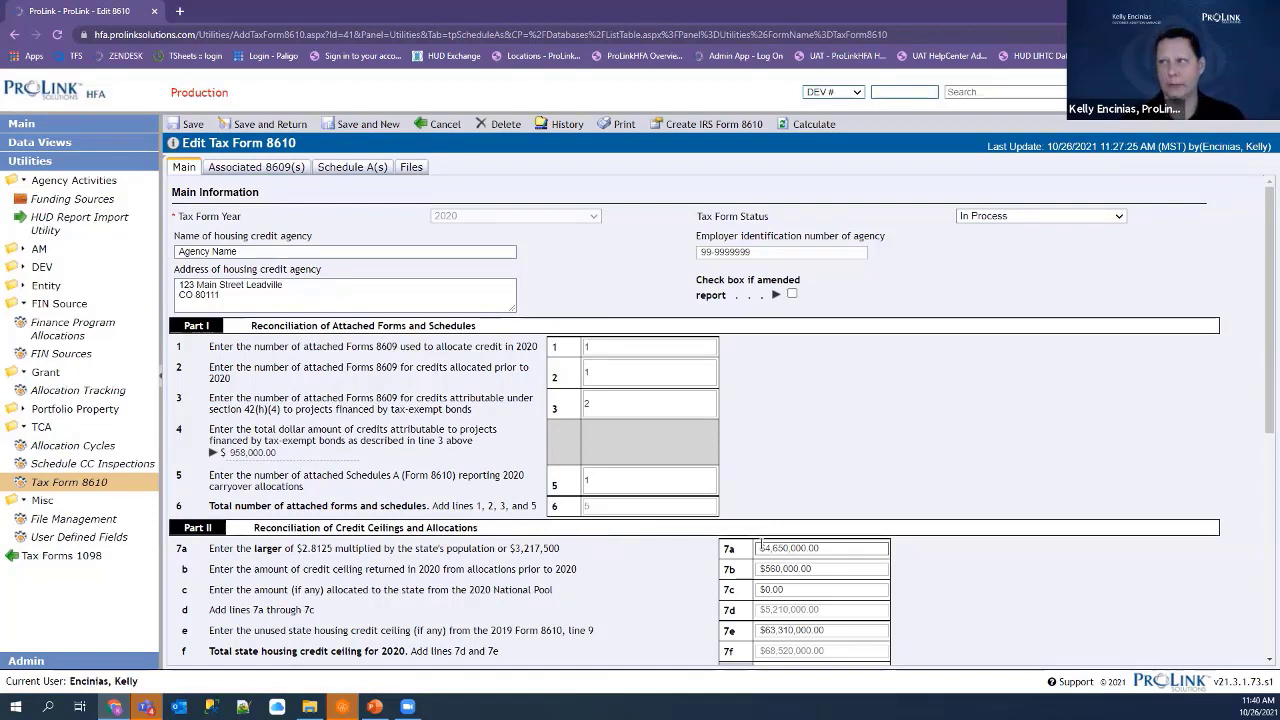
scroll(747, 597, down, 1)
scroll(747, 597, down, 3)
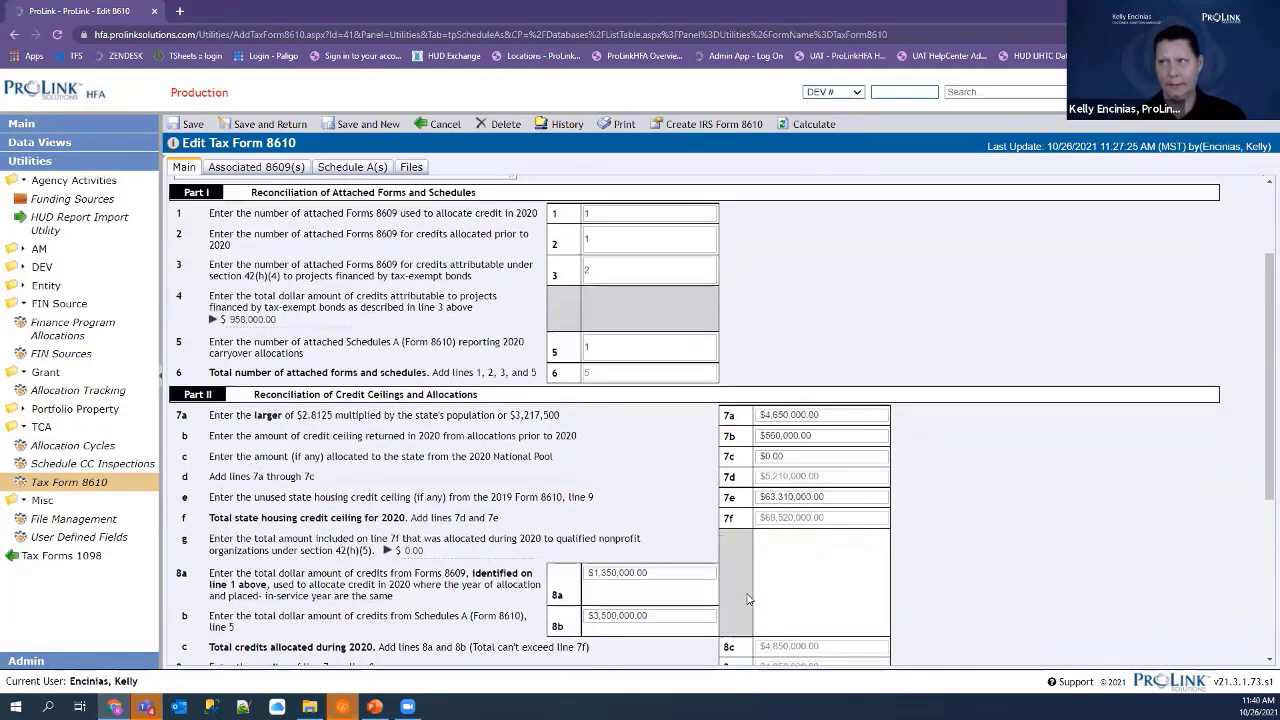
scroll(778, 626, down, 2)
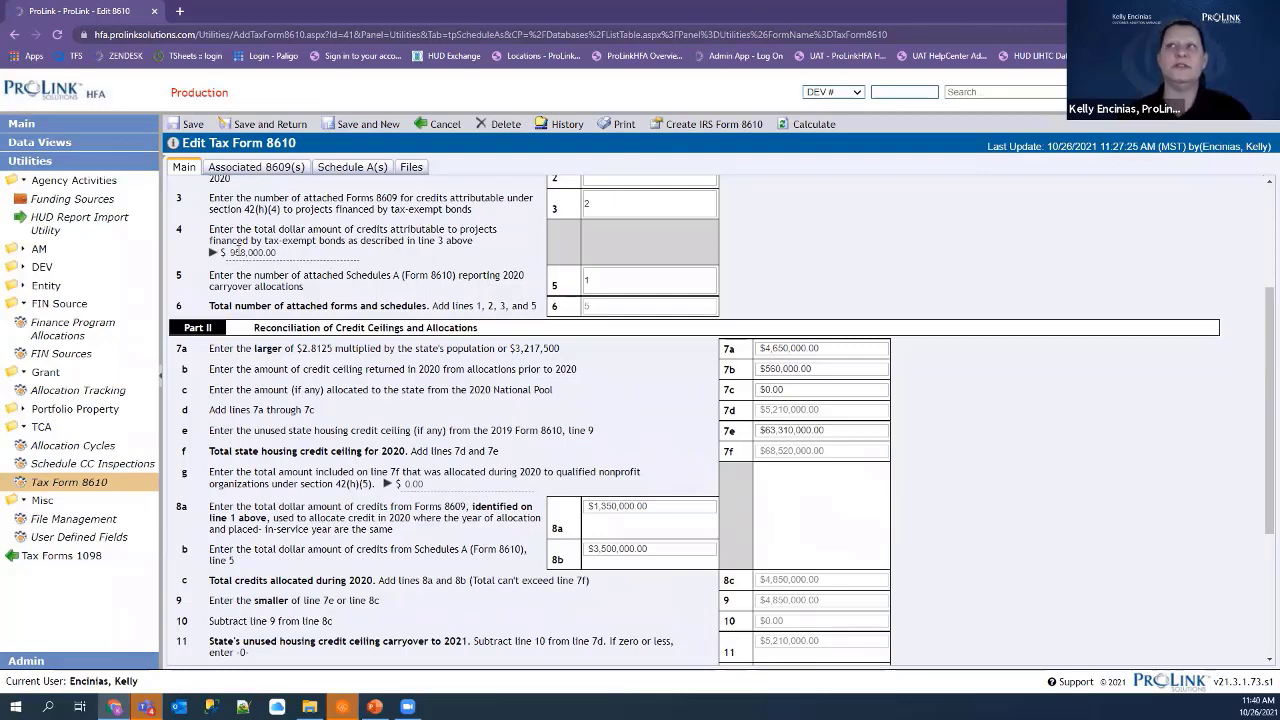
click(189, 129)
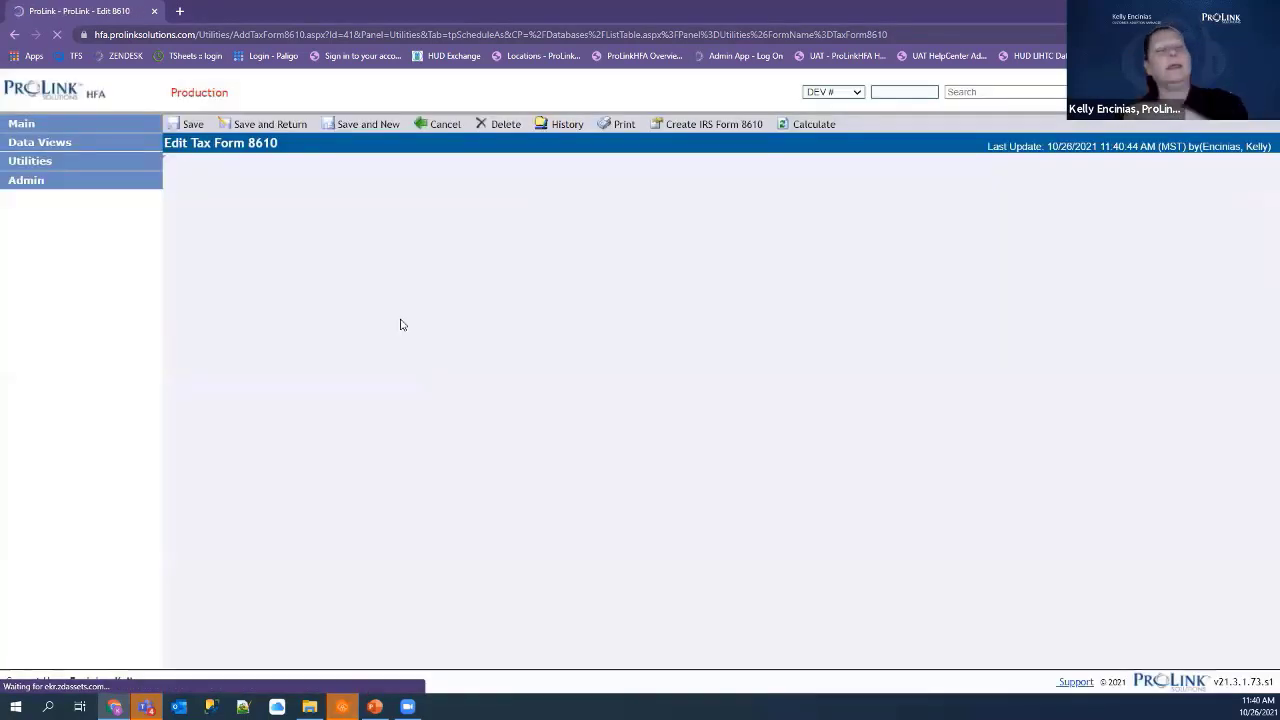
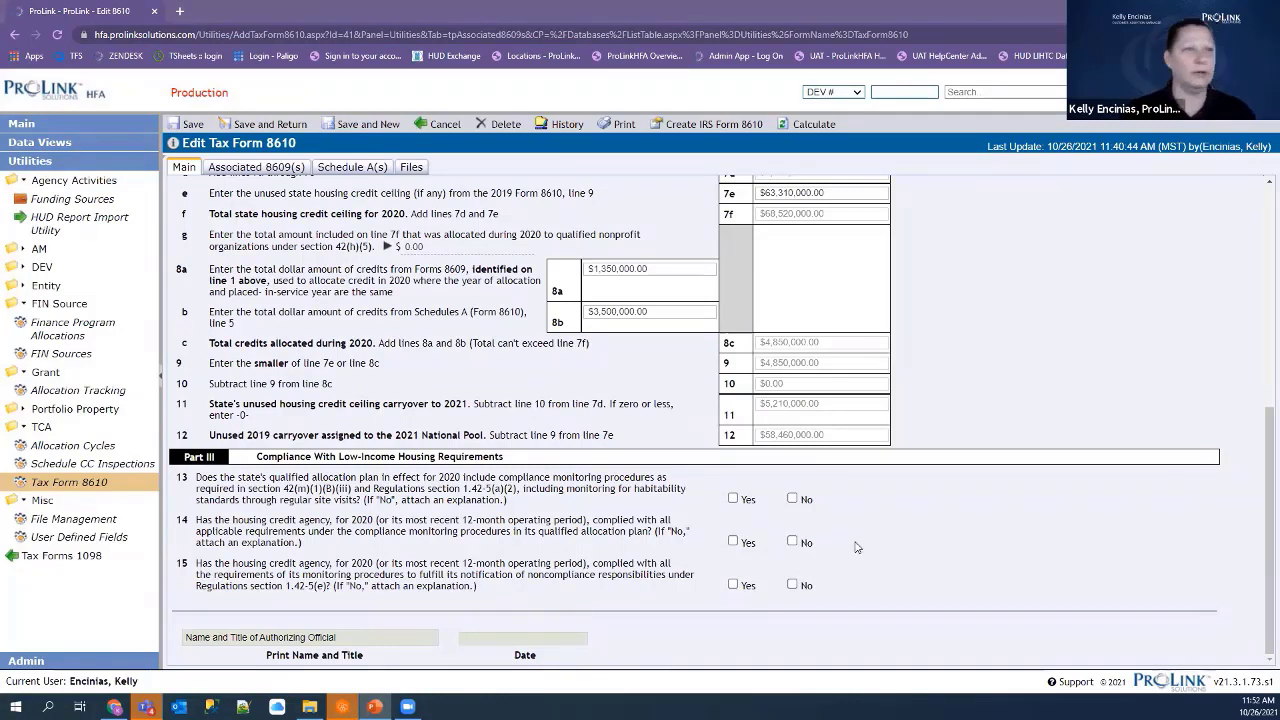
Step: Answer Yes on line 13 about state compliance monitoring, then return to the form's top
click(740, 502)
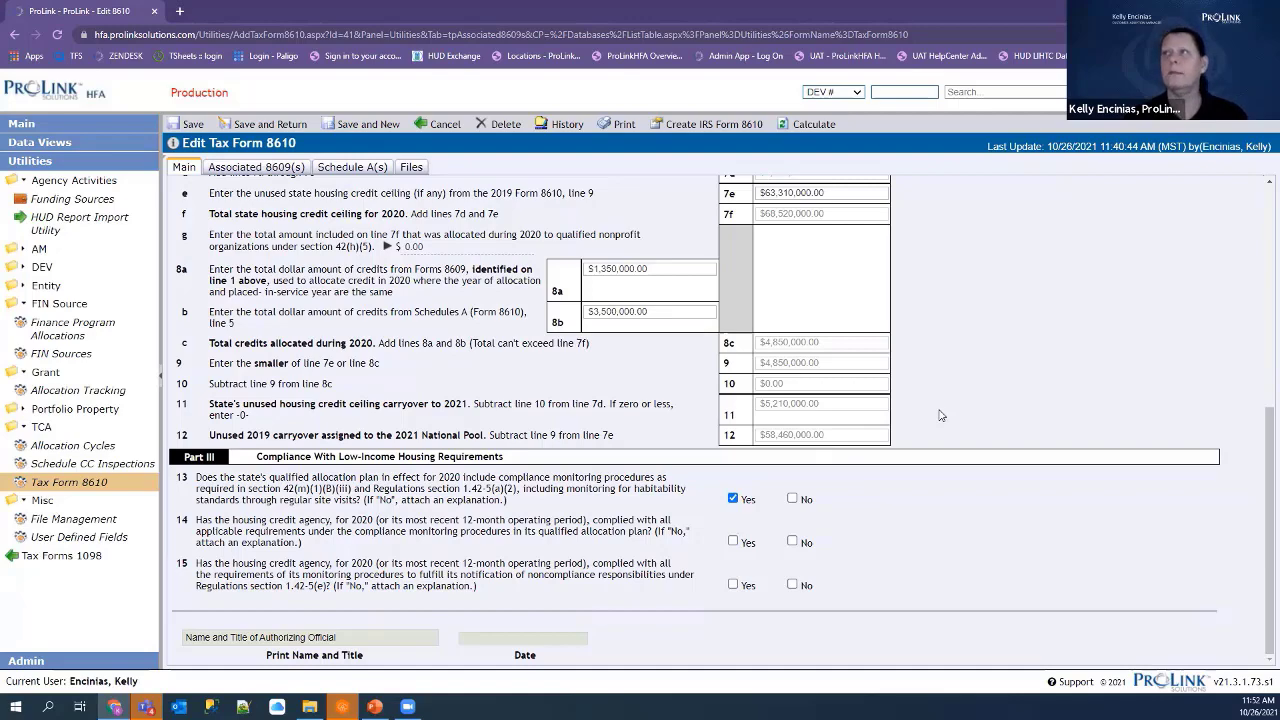
scroll(940, 415, up, 3)
scroll(940, 415, up, 2)
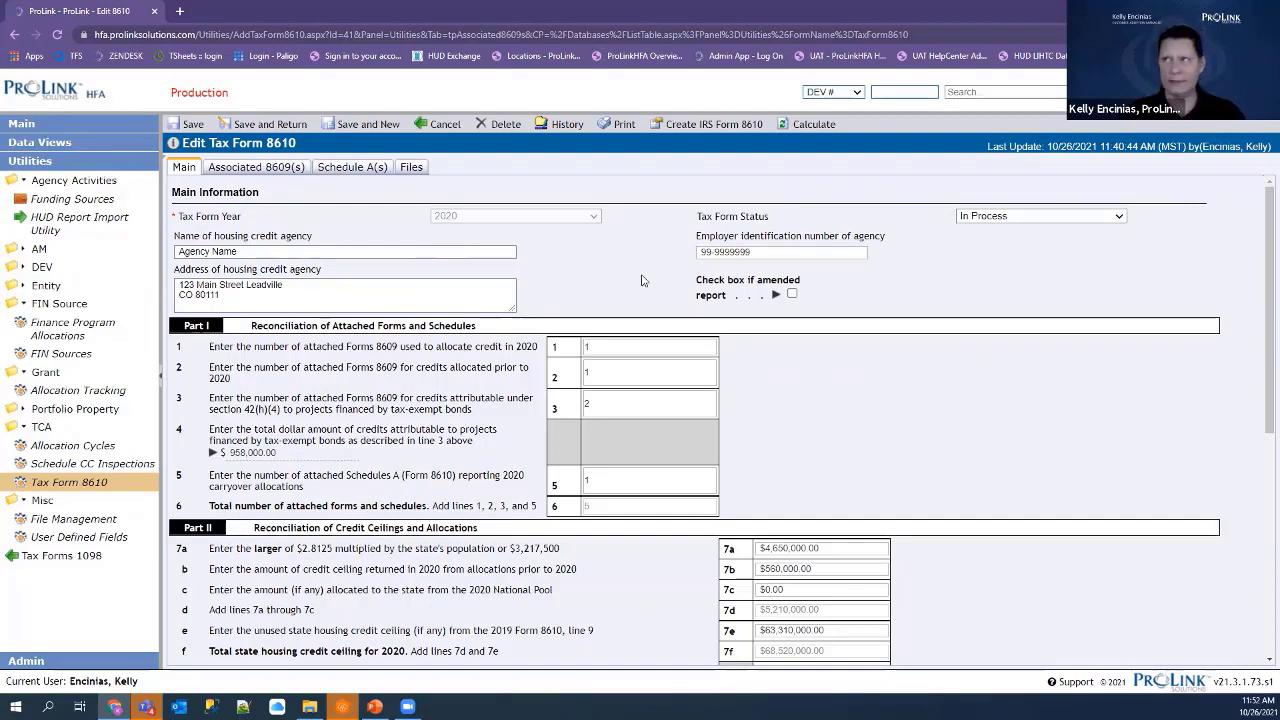
Step: Tick 'Check box if amended report' in the Main Information section
click(797, 296)
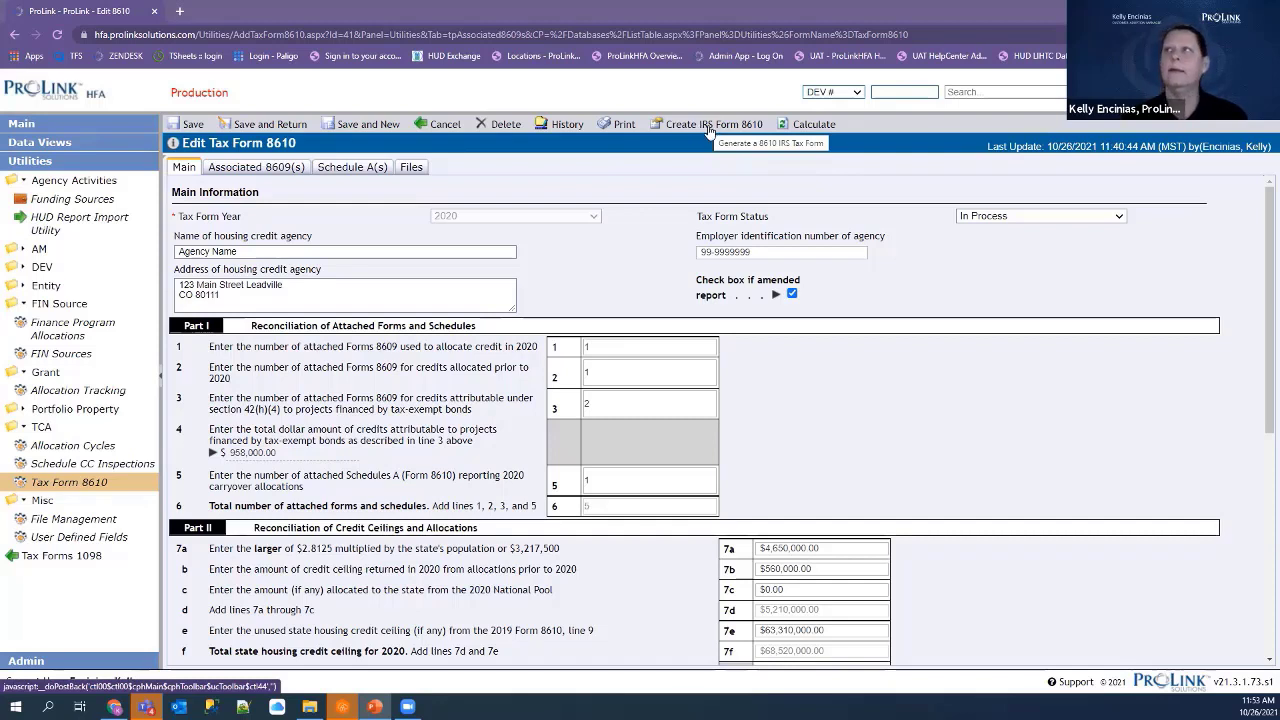
Step: Create the IRS Form 8610, open the downloaded f8610 PDF and zoom to 125%
click(709, 131)
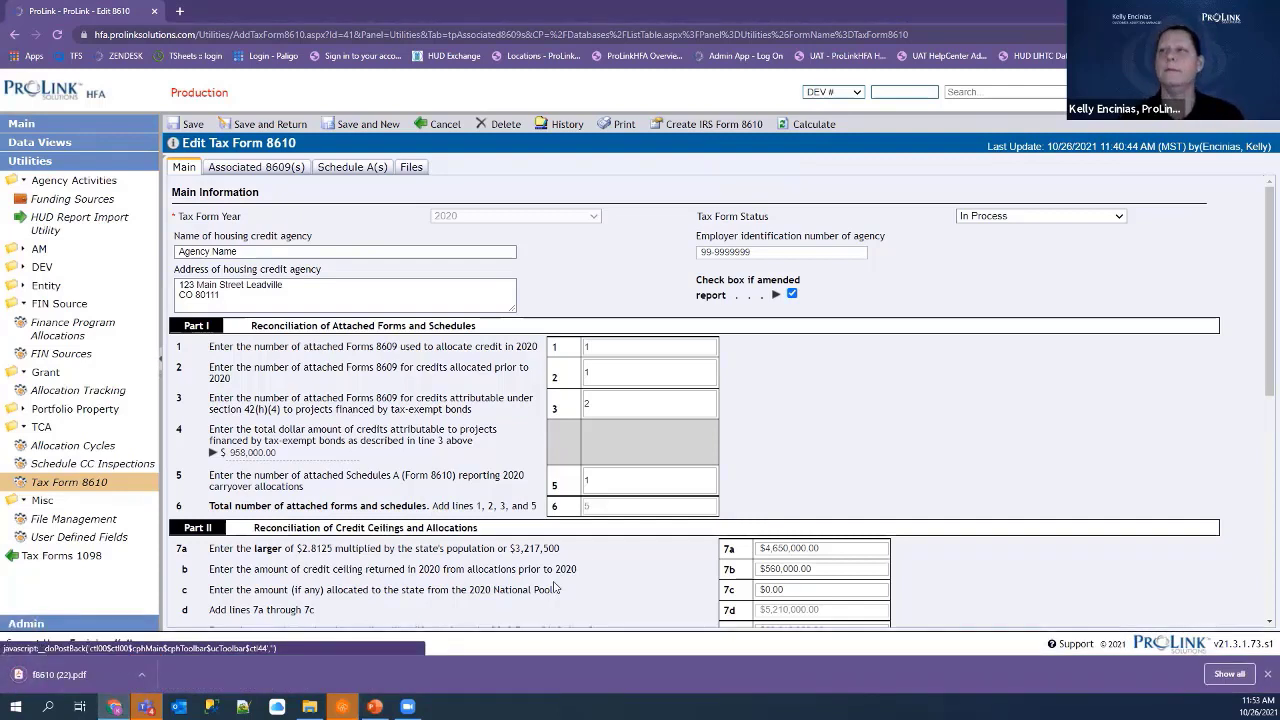
click(60, 675)
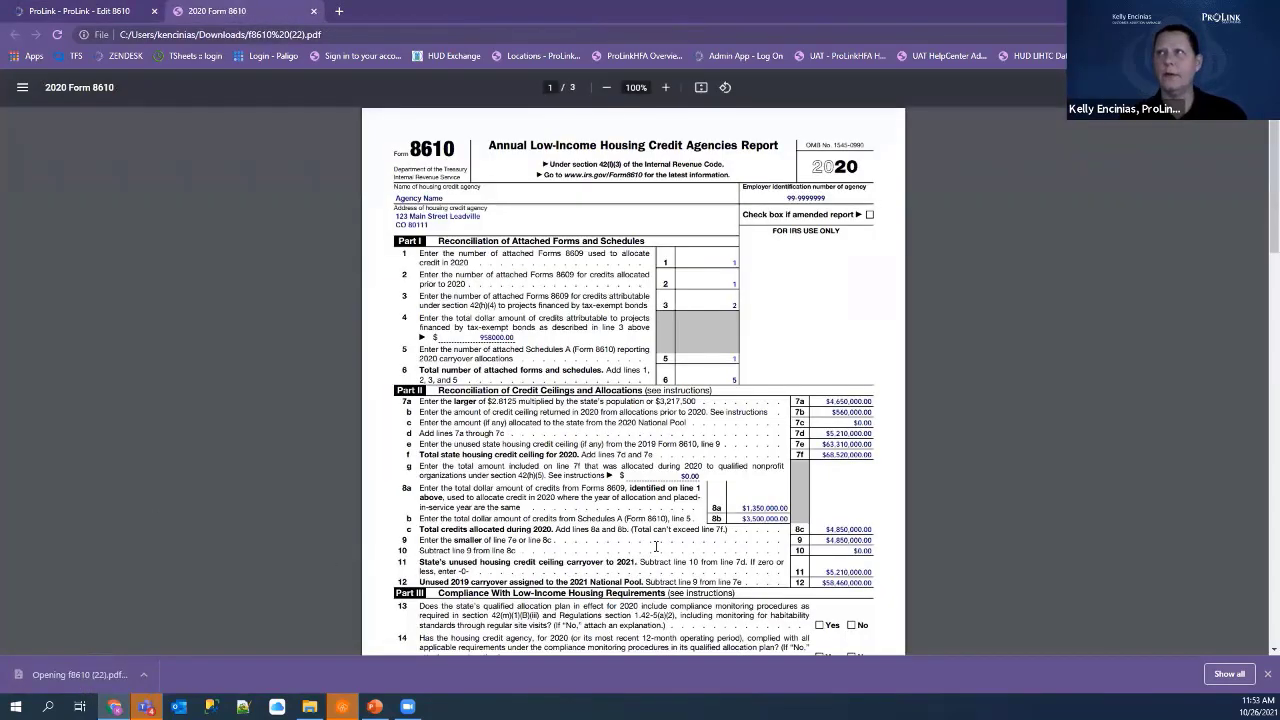
click(666, 88)
click(666, 88)
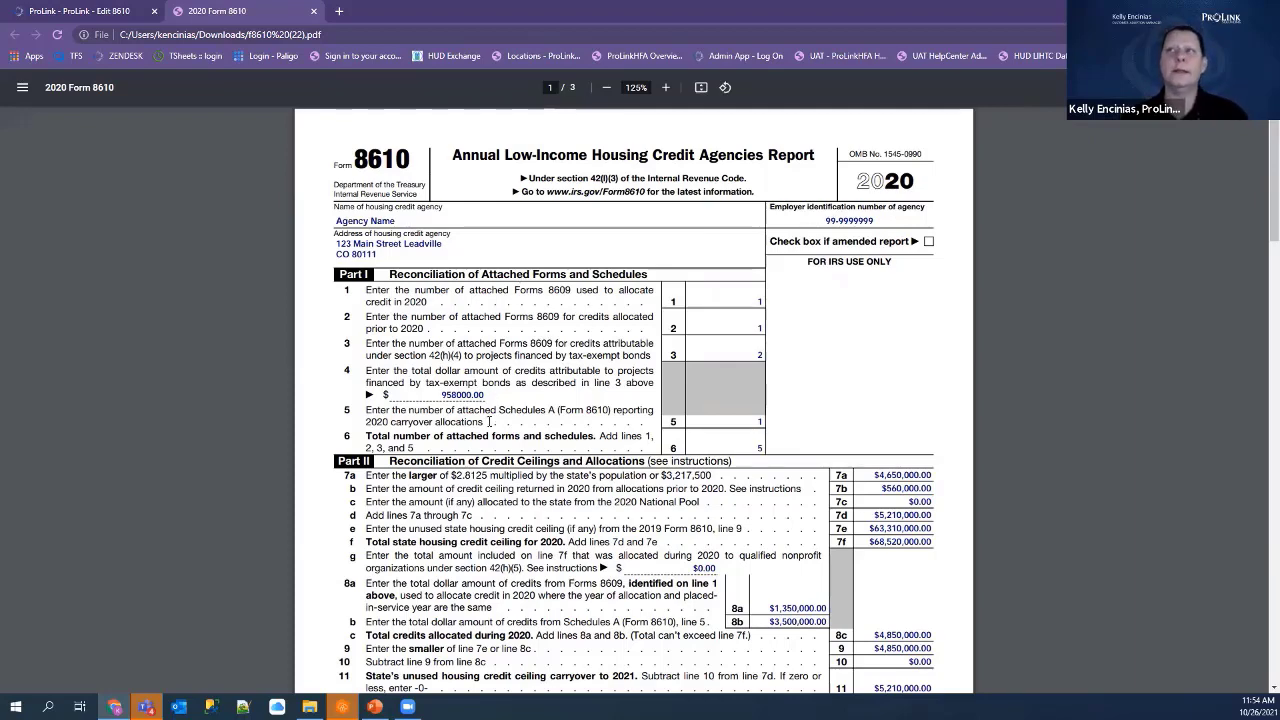
Step: Review page 1 of the PDF down to line 12's $58,460,000.00 carryover
scroll(490, 420, down, 3)
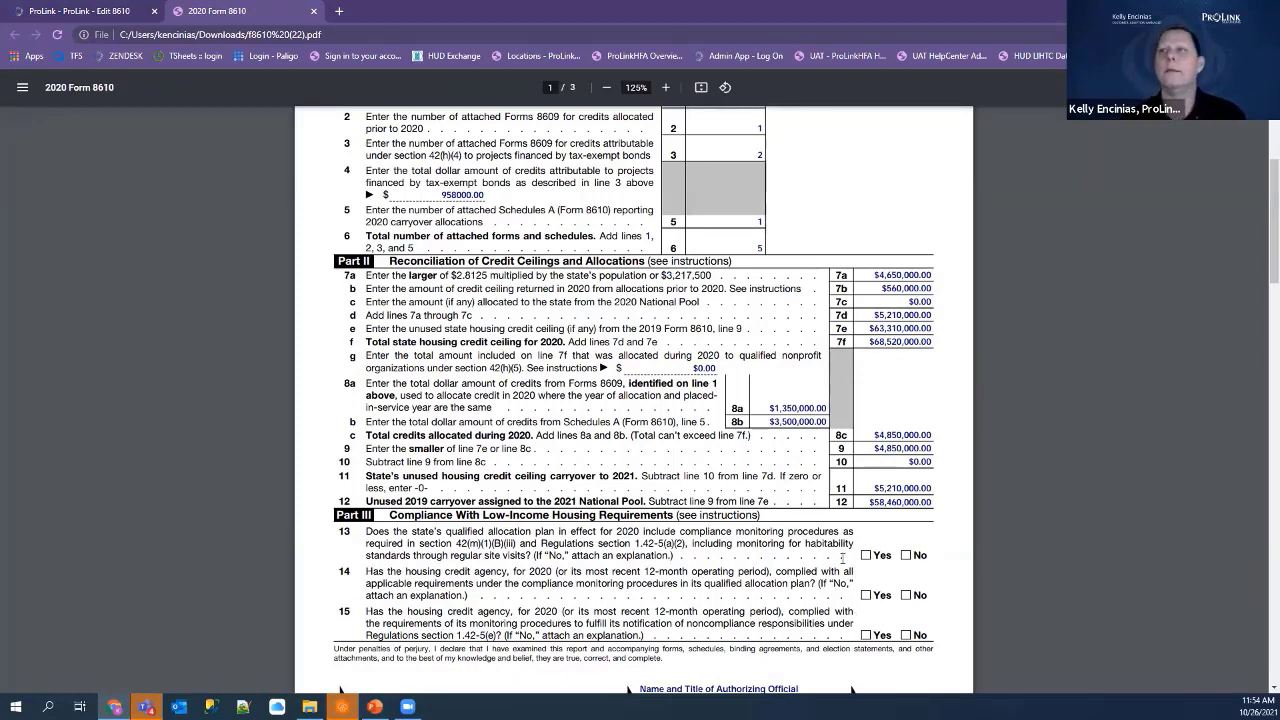
scroll(880, 626, down, 1)
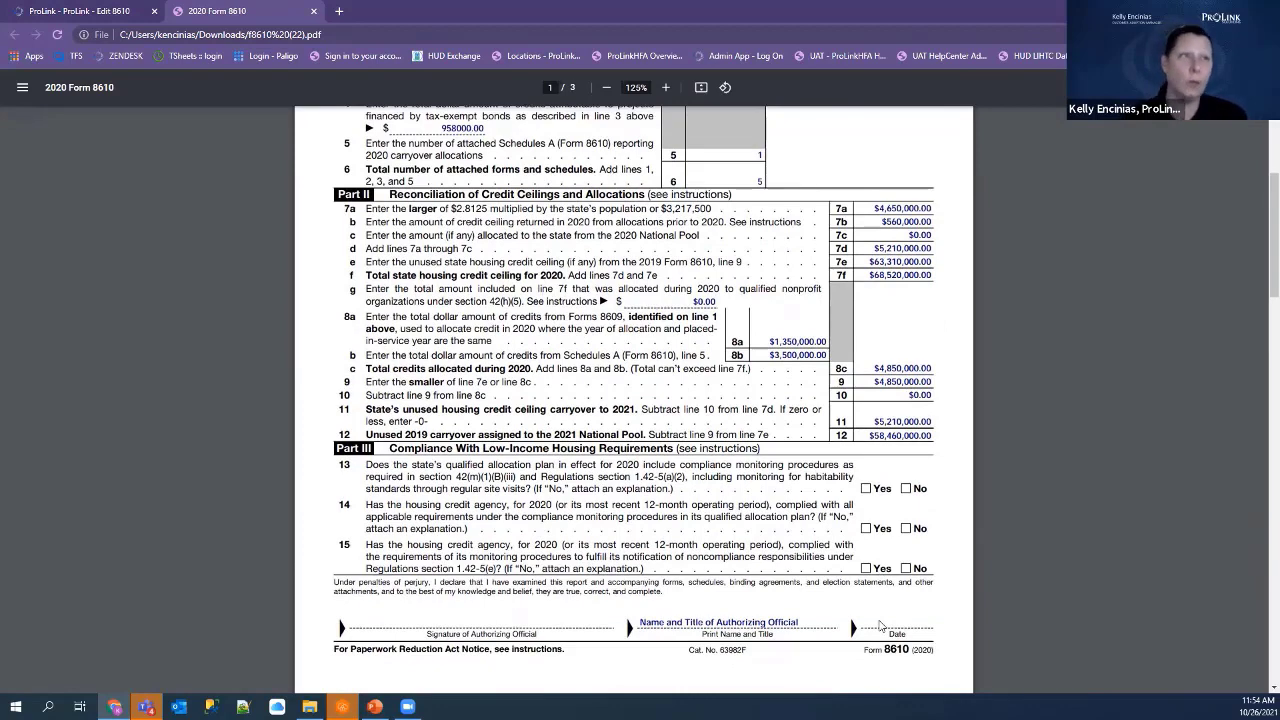
scroll(780, 660, down, 1)
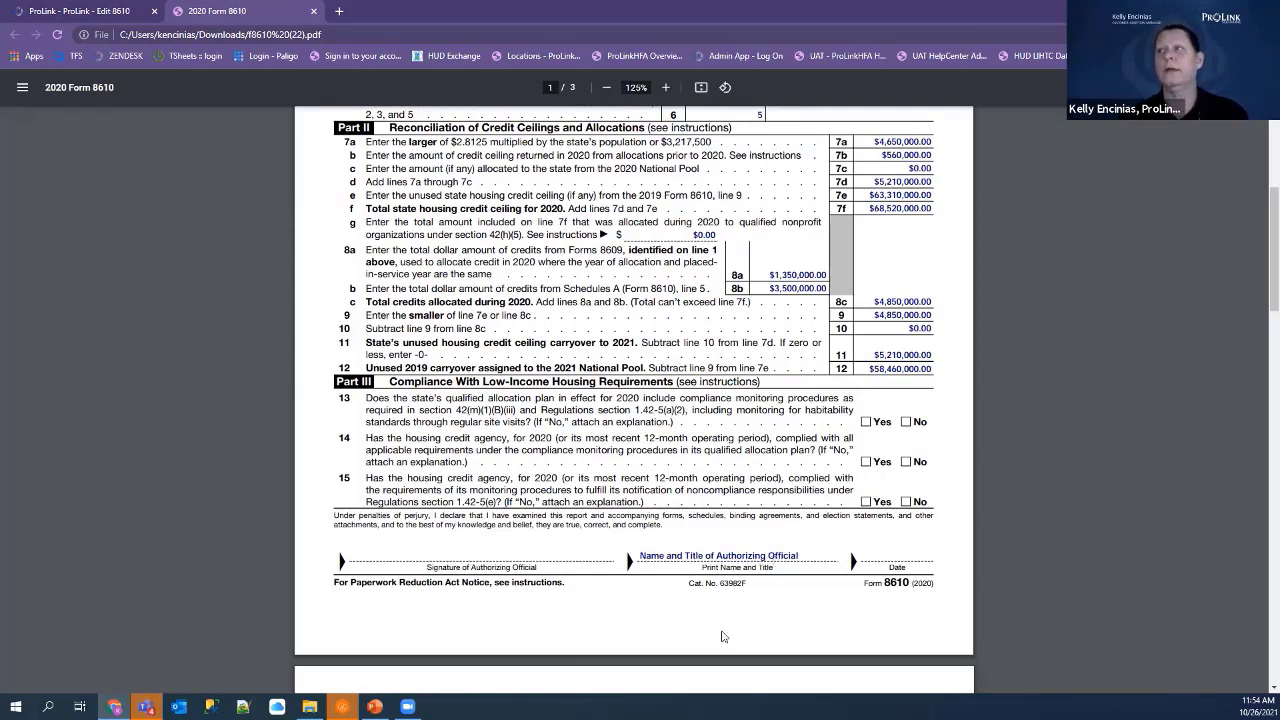
scroll(724, 637, down, 3)
scroll(724, 637, up, 4)
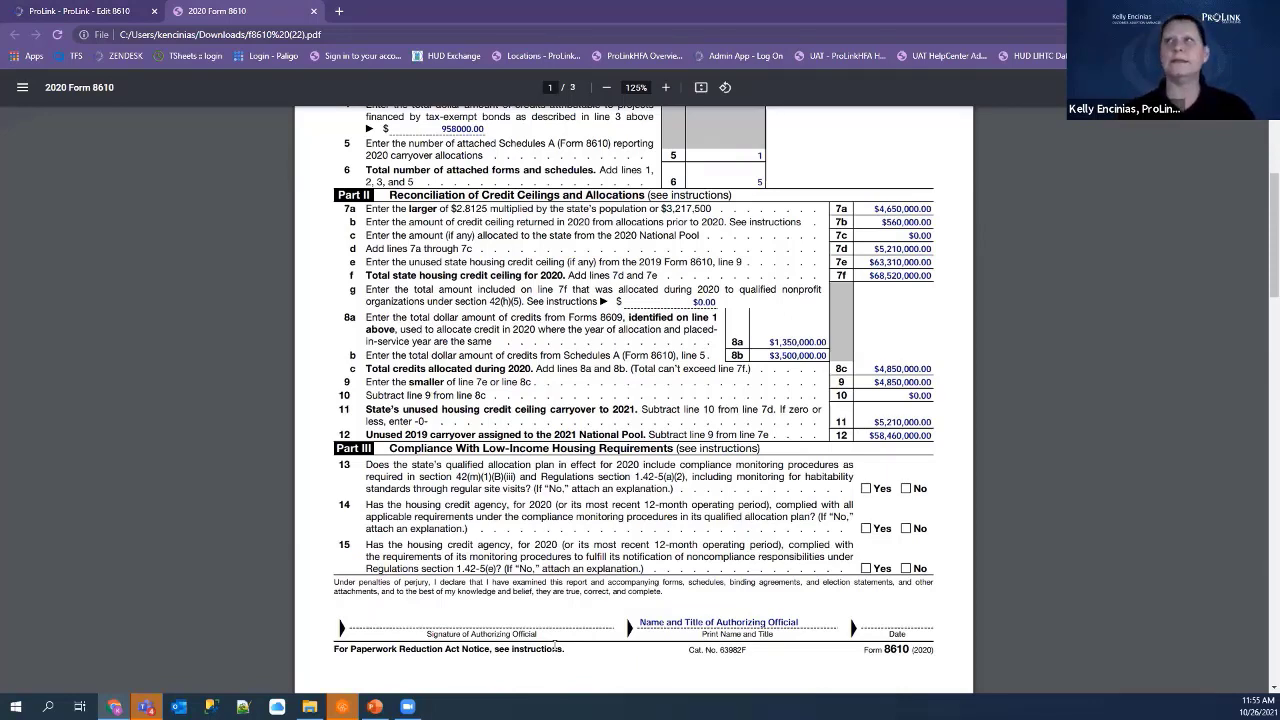
Step: Leave the 8610 form for TCA Allocation Cycles and open the 2020 9% Competitive cycle
click(141, 12)
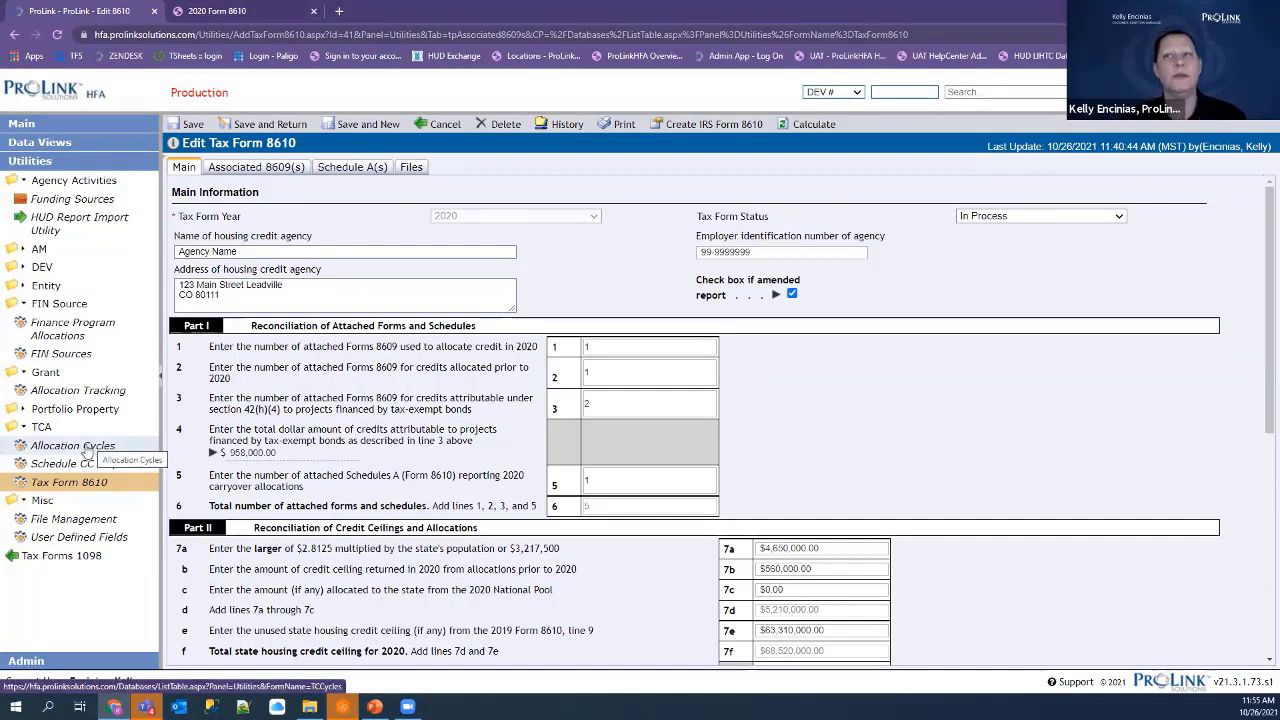
click(87, 447)
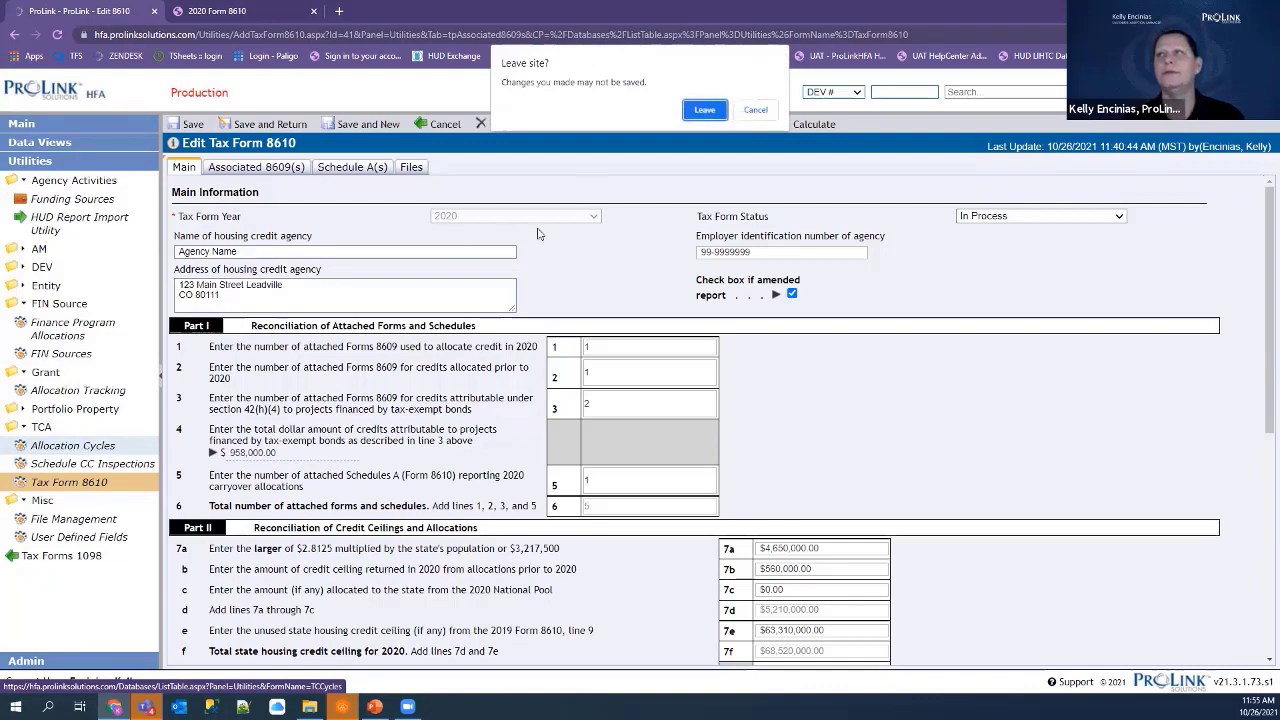
click(705, 110)
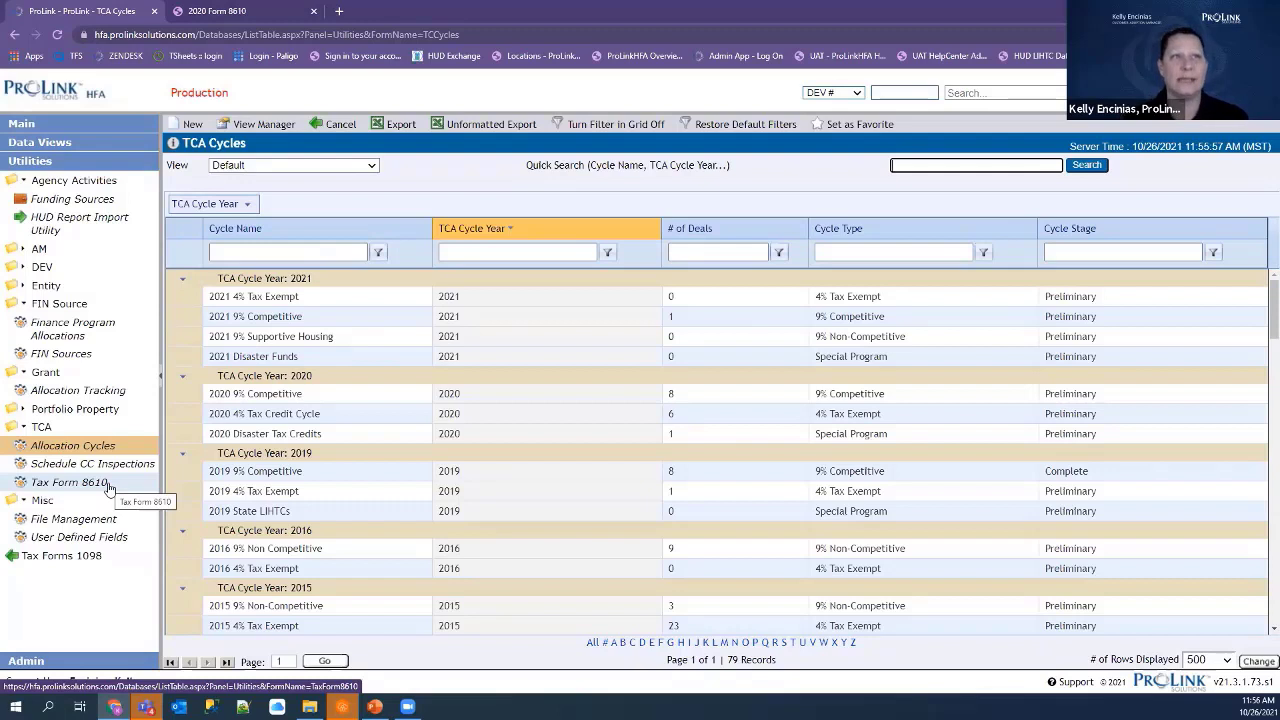
click(336, 401)
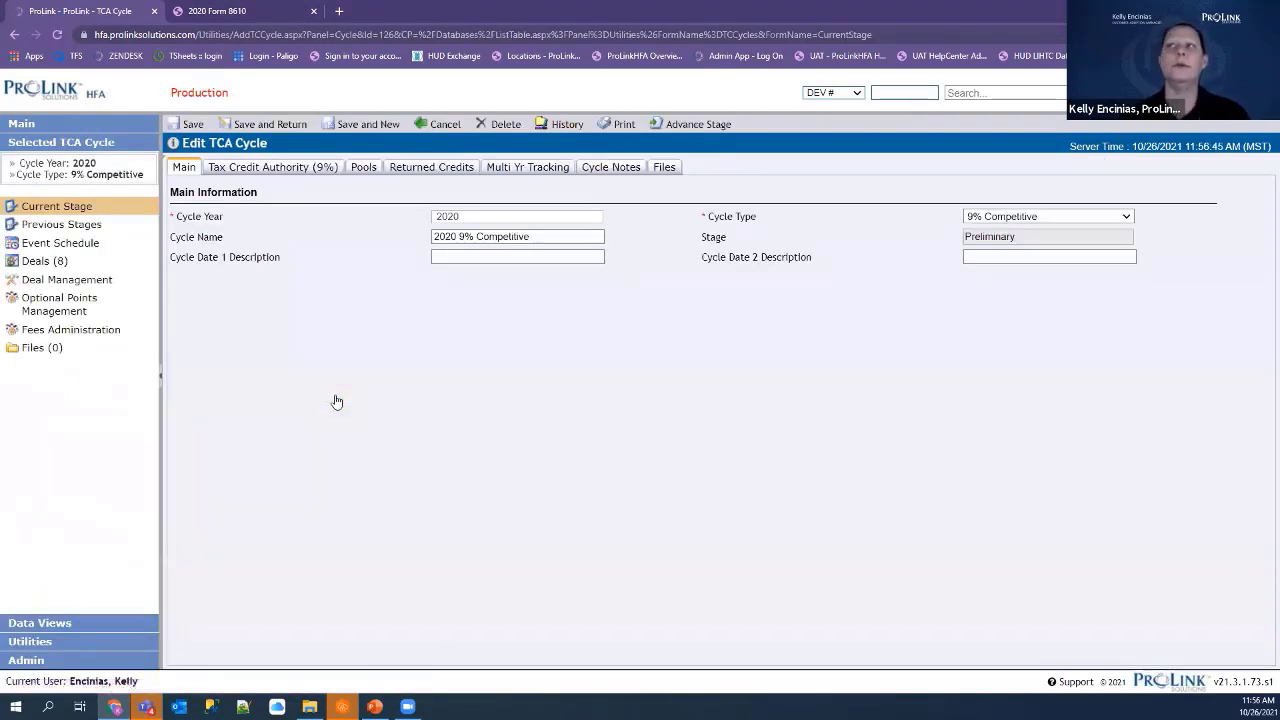
Step: View the cycle's Files section, which has no attachments, and expand Utilities in the sidebar
click(664, 167)
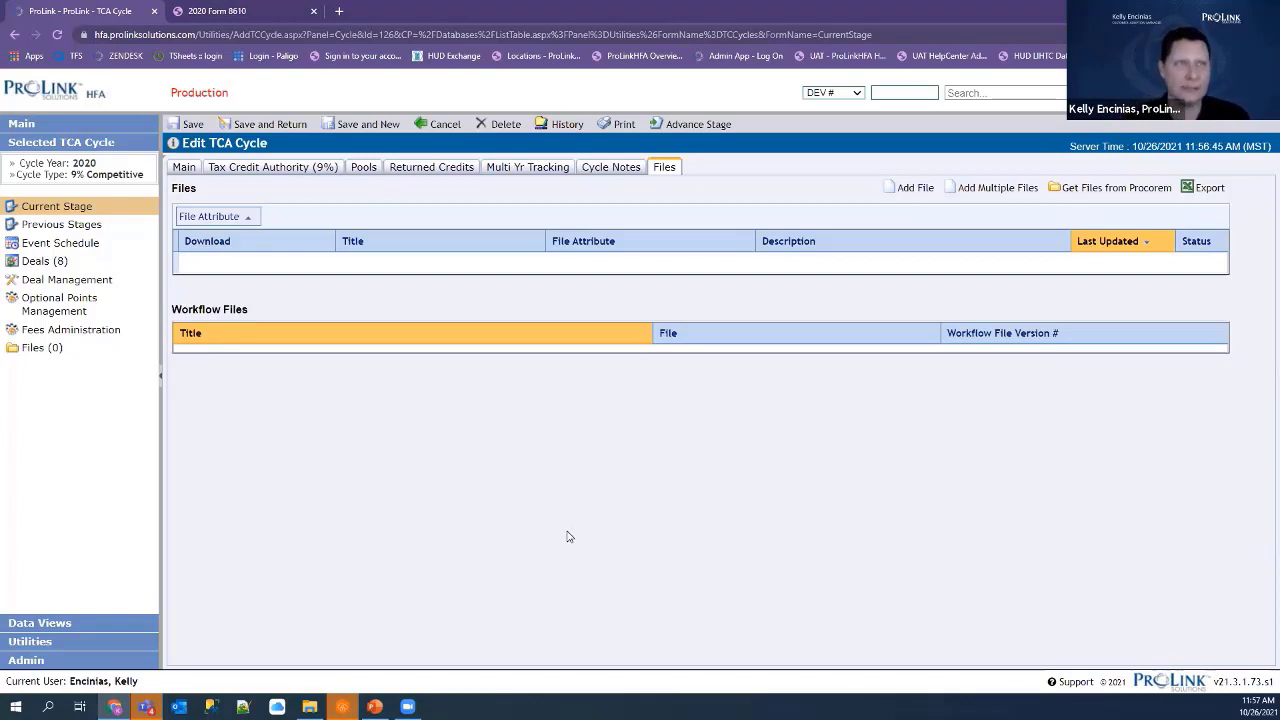
click(91, 645)
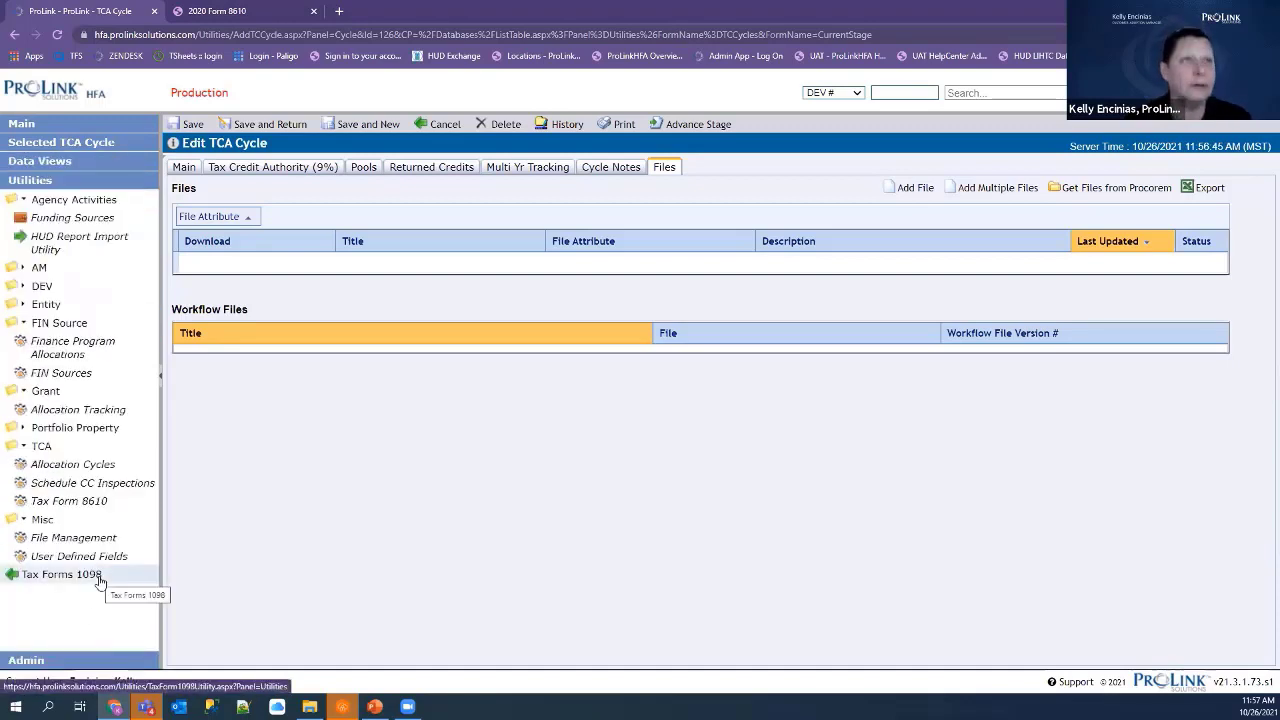
Step: Go to TCA > Tax Form 8610 and open the 2020 record
click(65, 505)
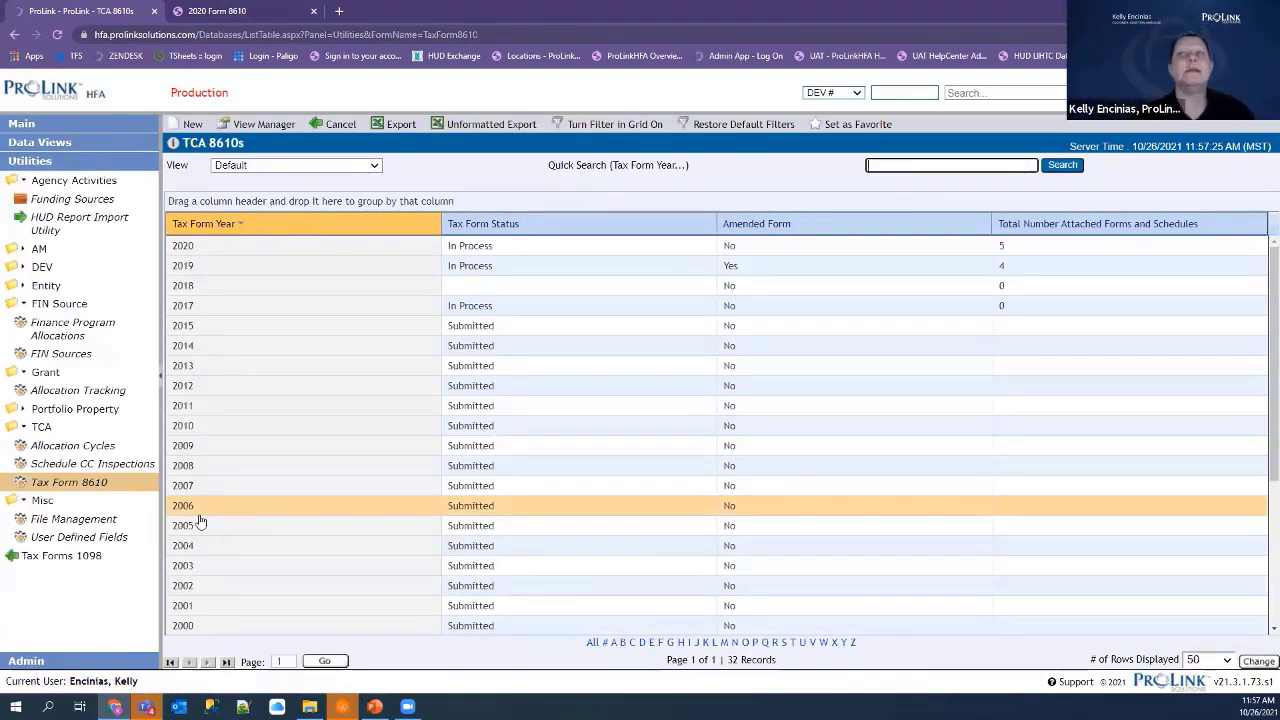
double_click(314, 258)
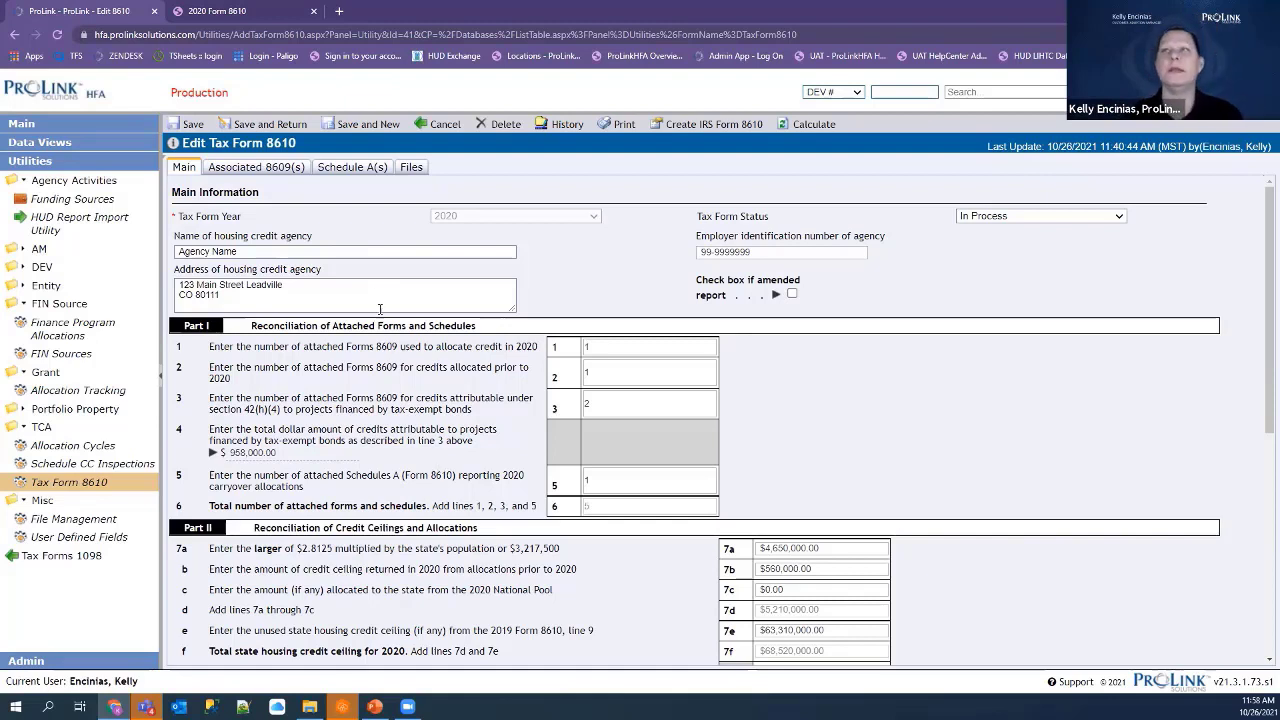
Step: Show the Associated 8609(s) grid and select the first Garden Court Apartments entry
click(280, 170)
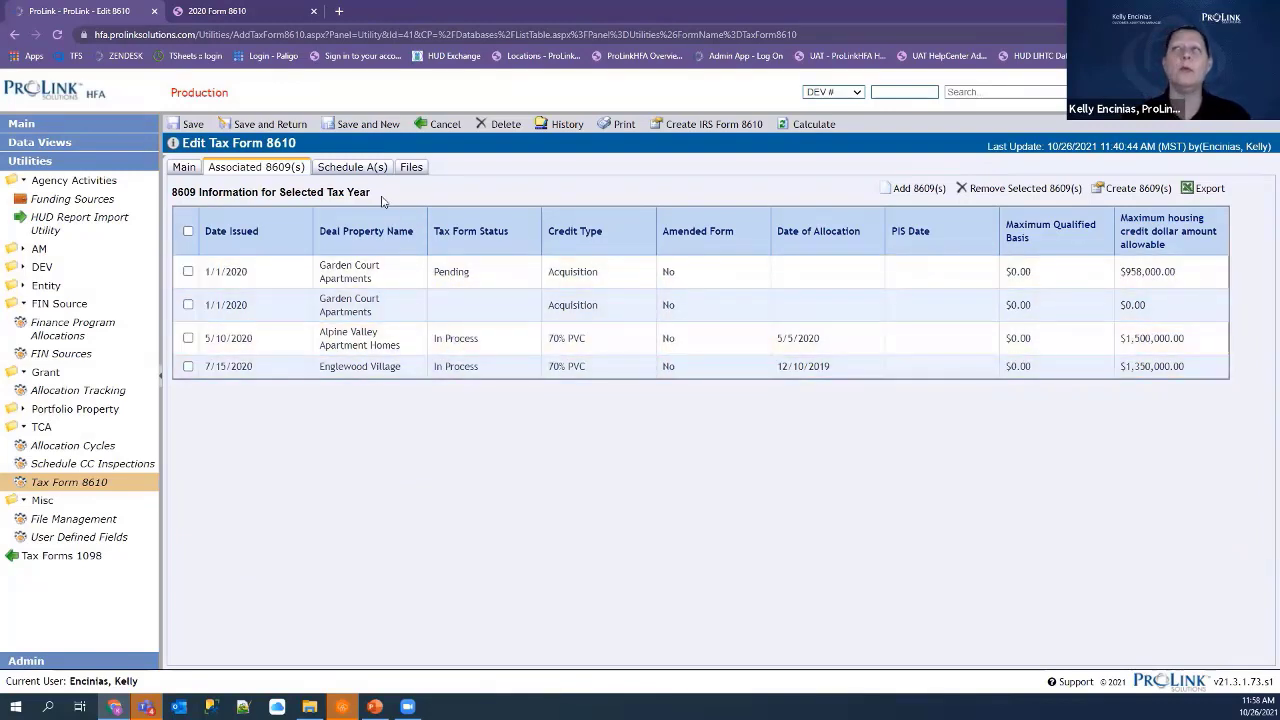
click(393, 276)
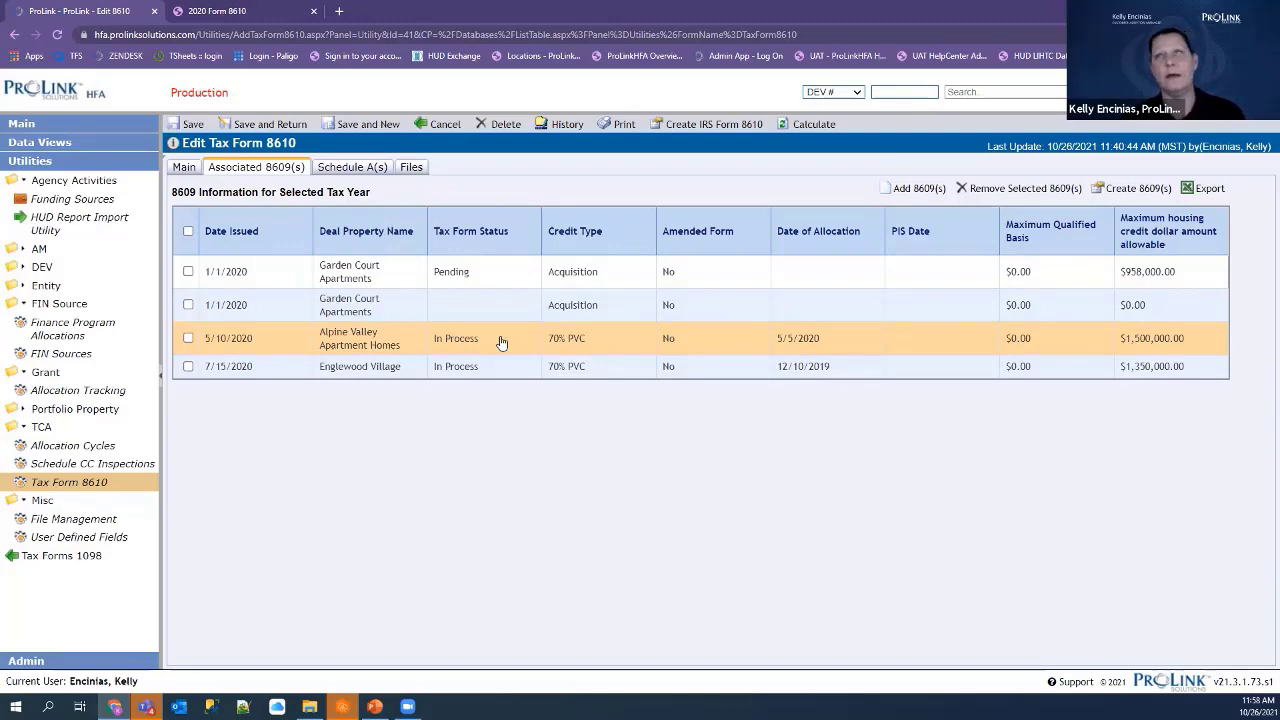
click(501, 342)
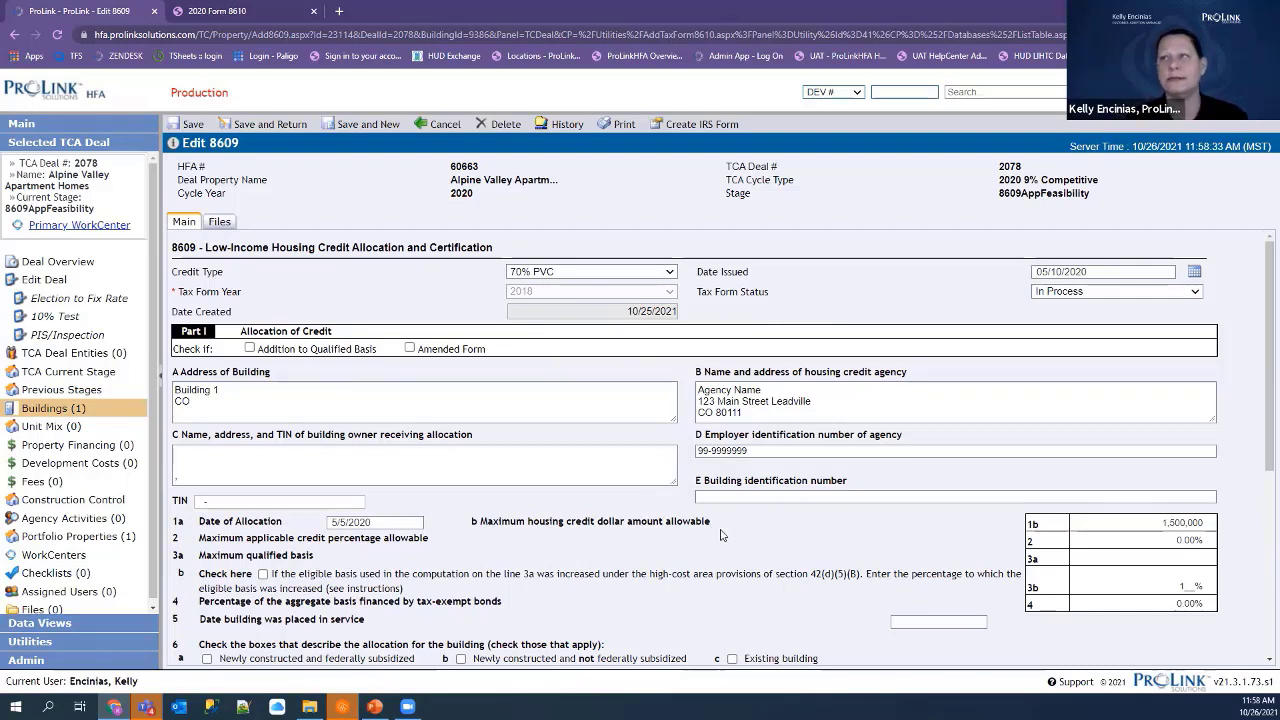
scroll(720, 535, down, 1)
scroll(722, 535, down, 3)
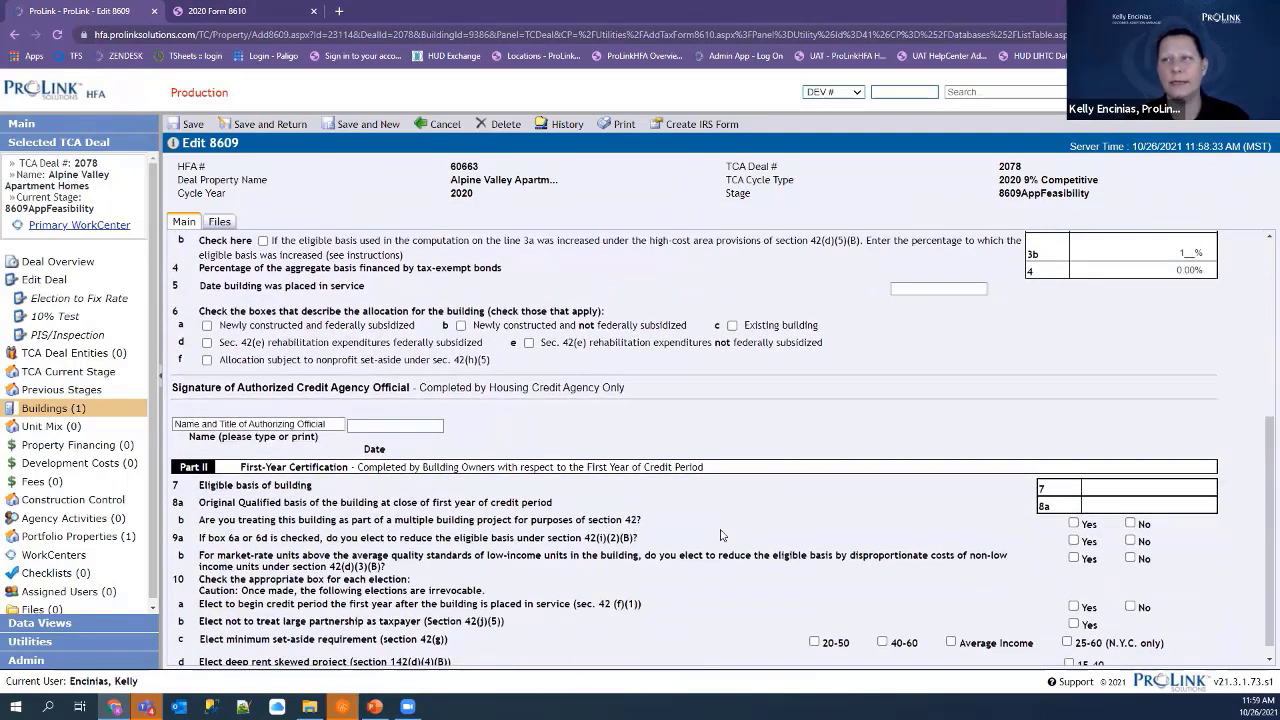
scroll(722, 535, down, 1)
scroll(722, 535, up, 5)
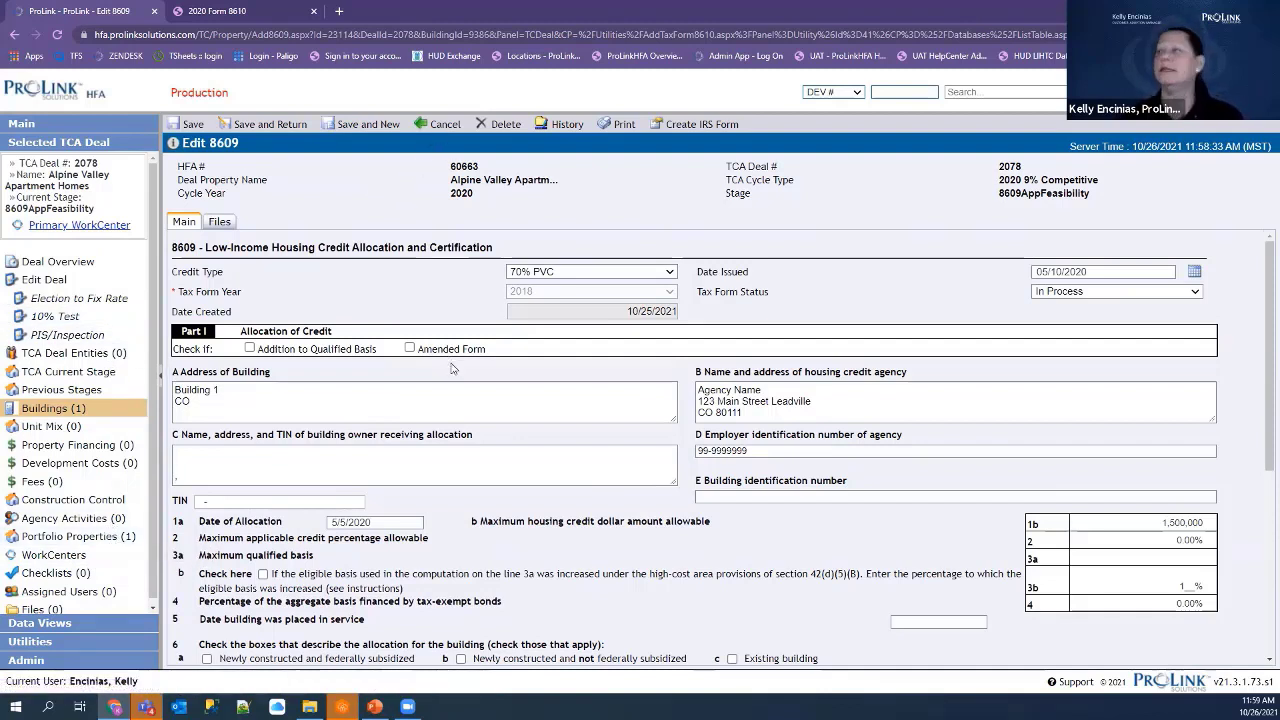
scroll(451, 369, down, 4)
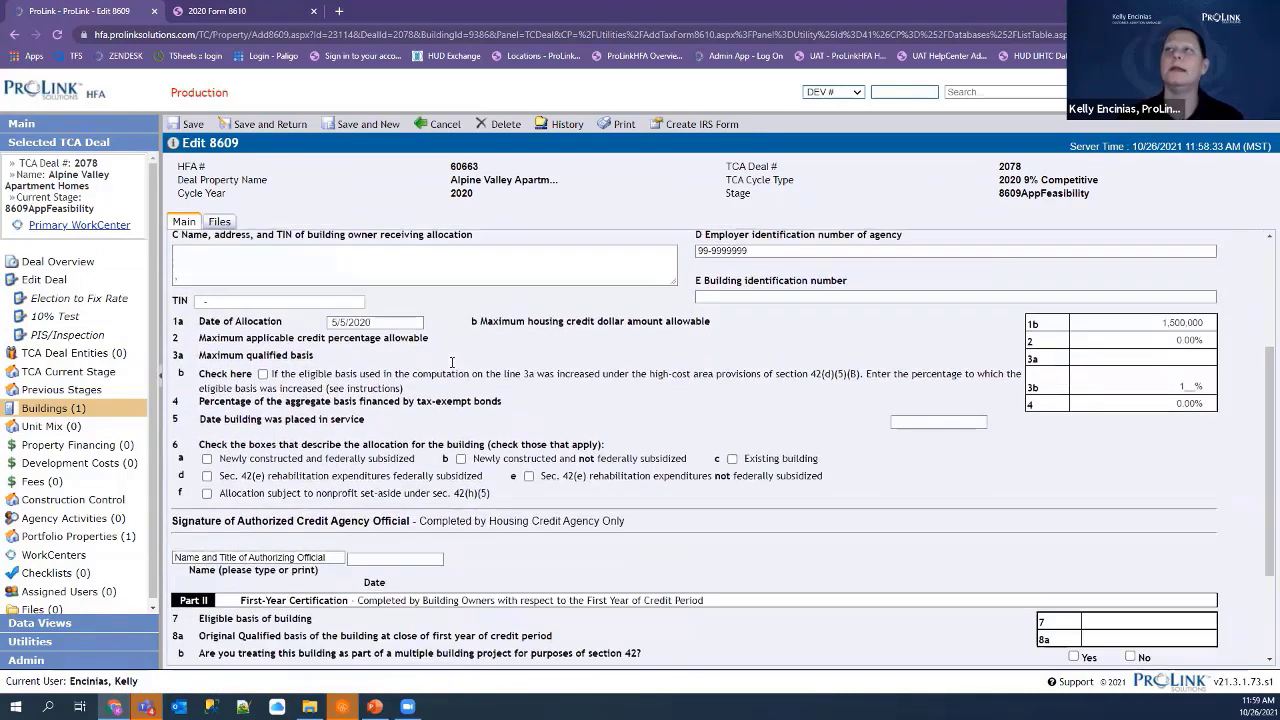
click(445, 128)
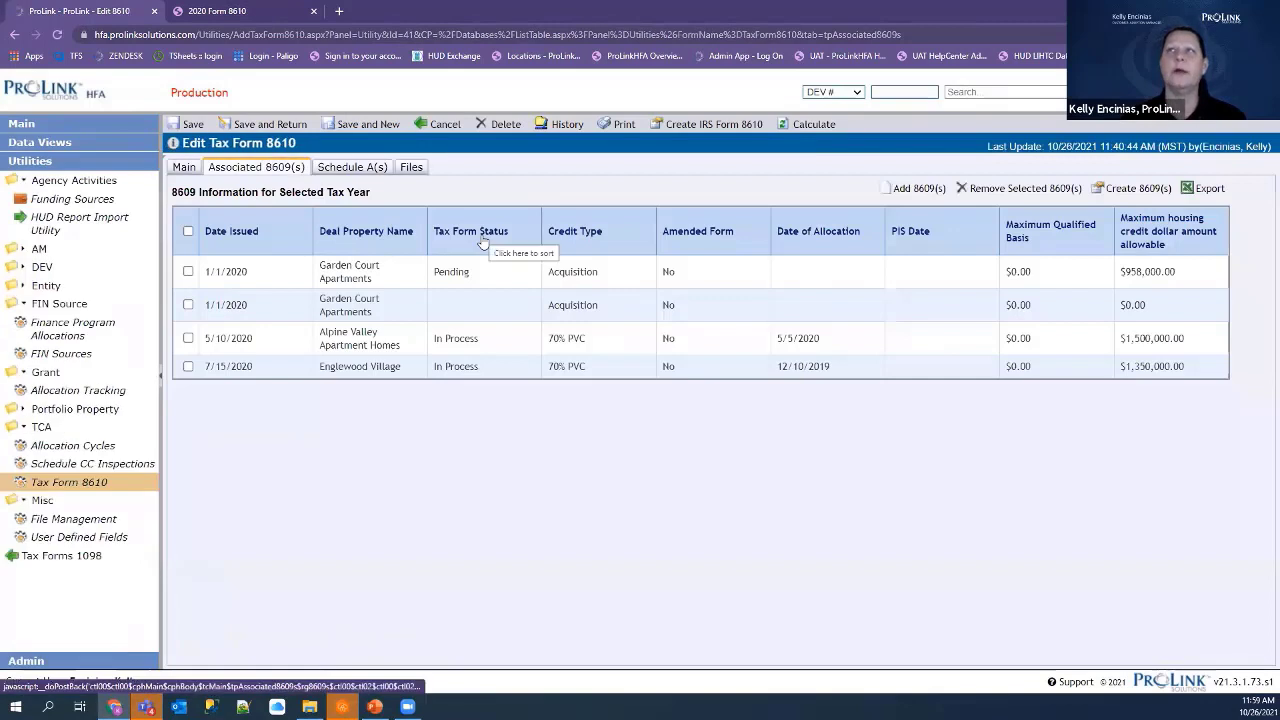